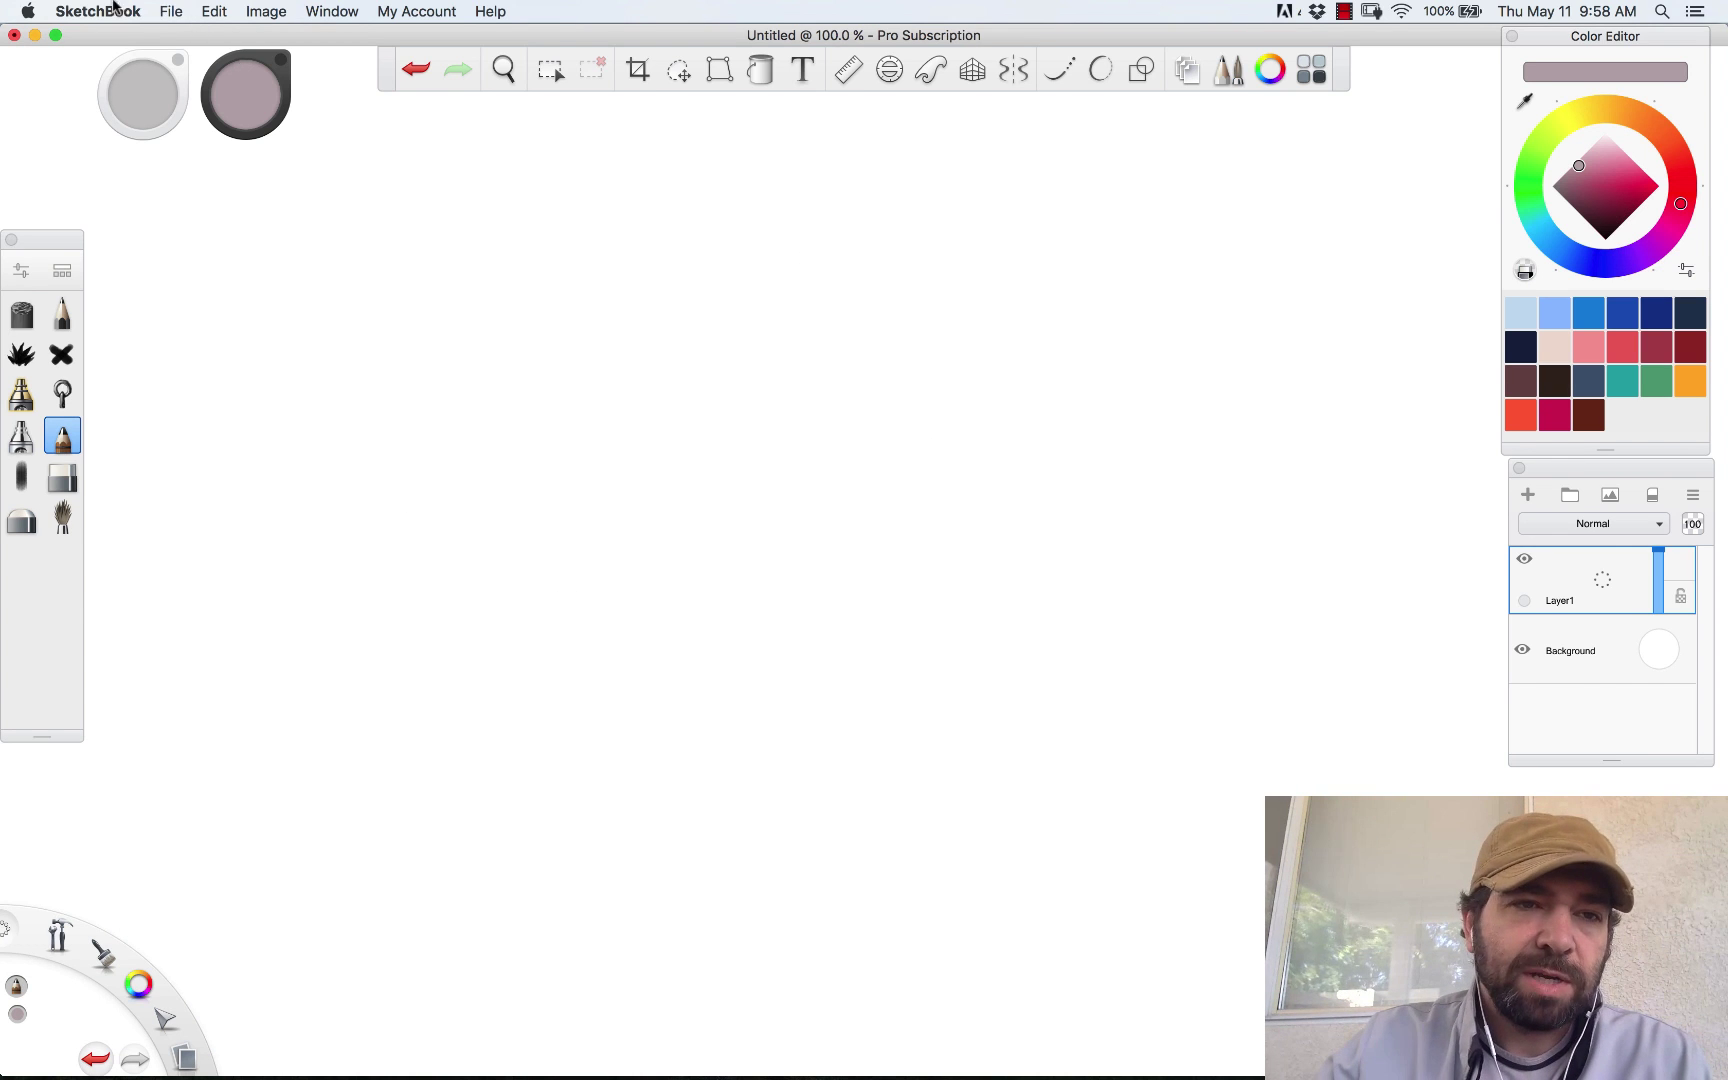
Review the Image Size settings without changing them, then return to the Image menu for Canvas Size
{"action": "left_click", "coordinate": [170, 11]}
{"action": "mouse_move", "coordinate": [264, 8]}
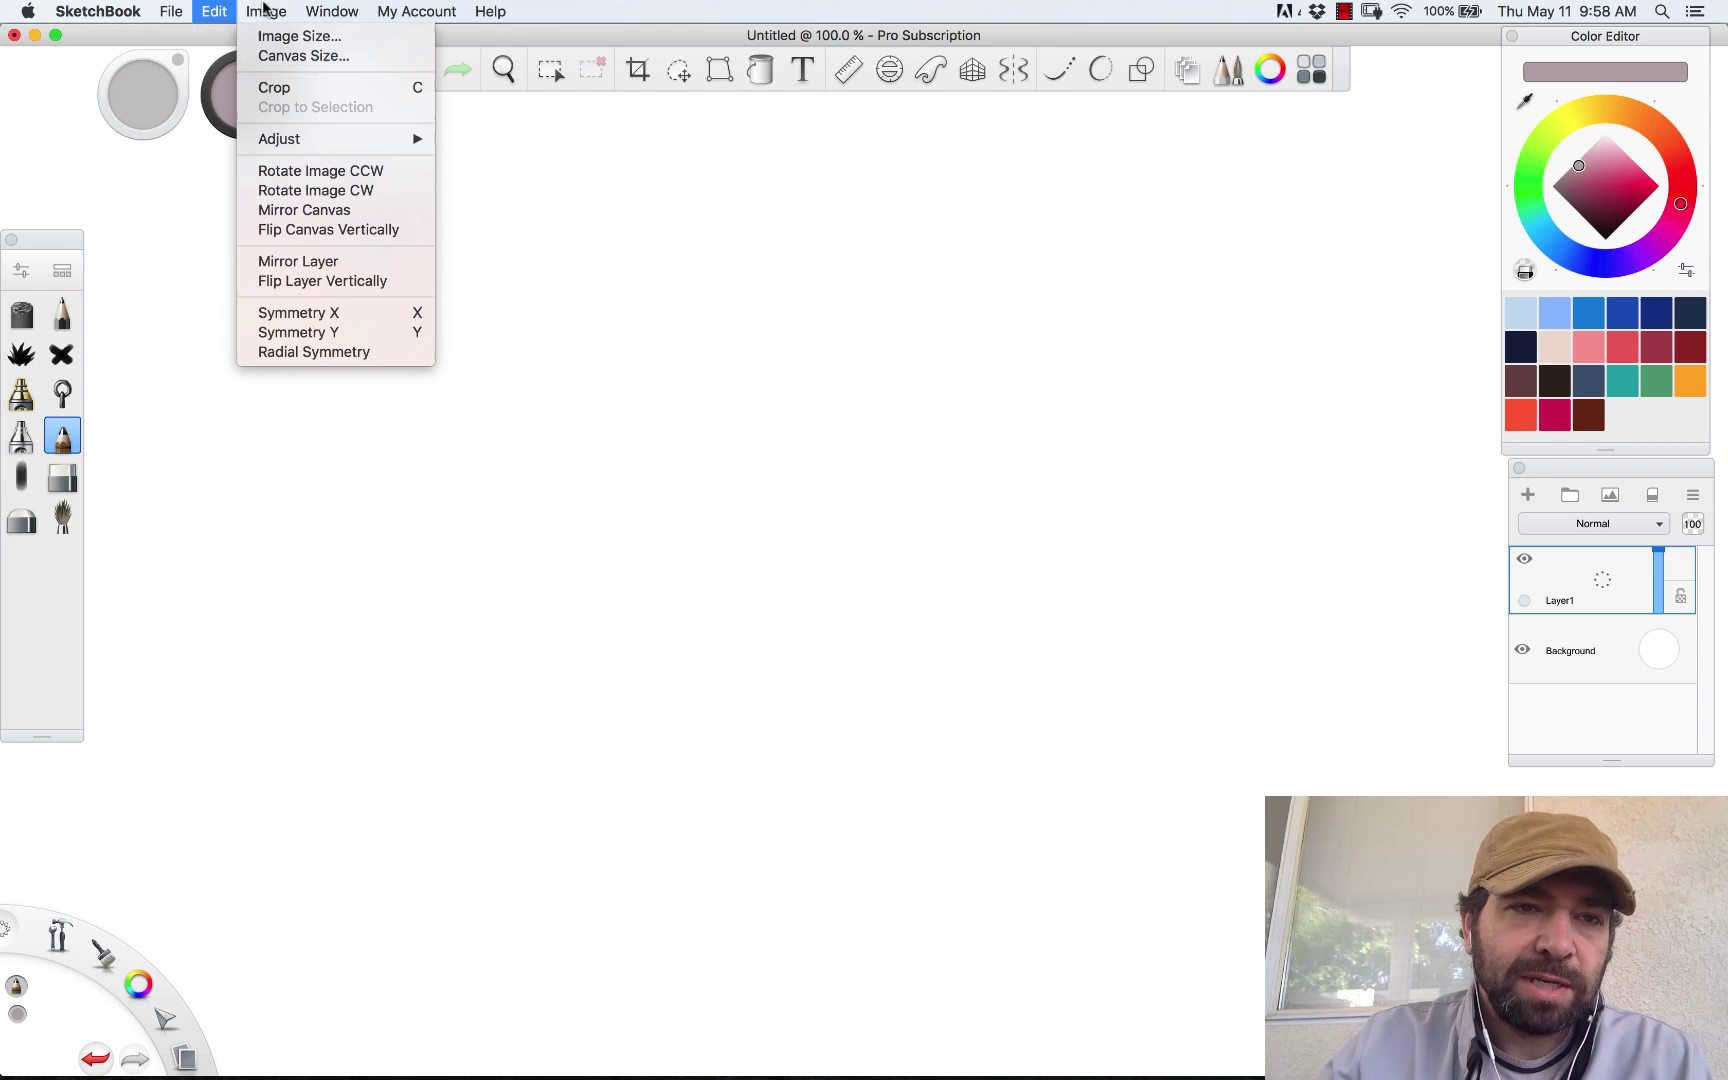
{"action": "mouse_move", "coordinate": [313, 141]}
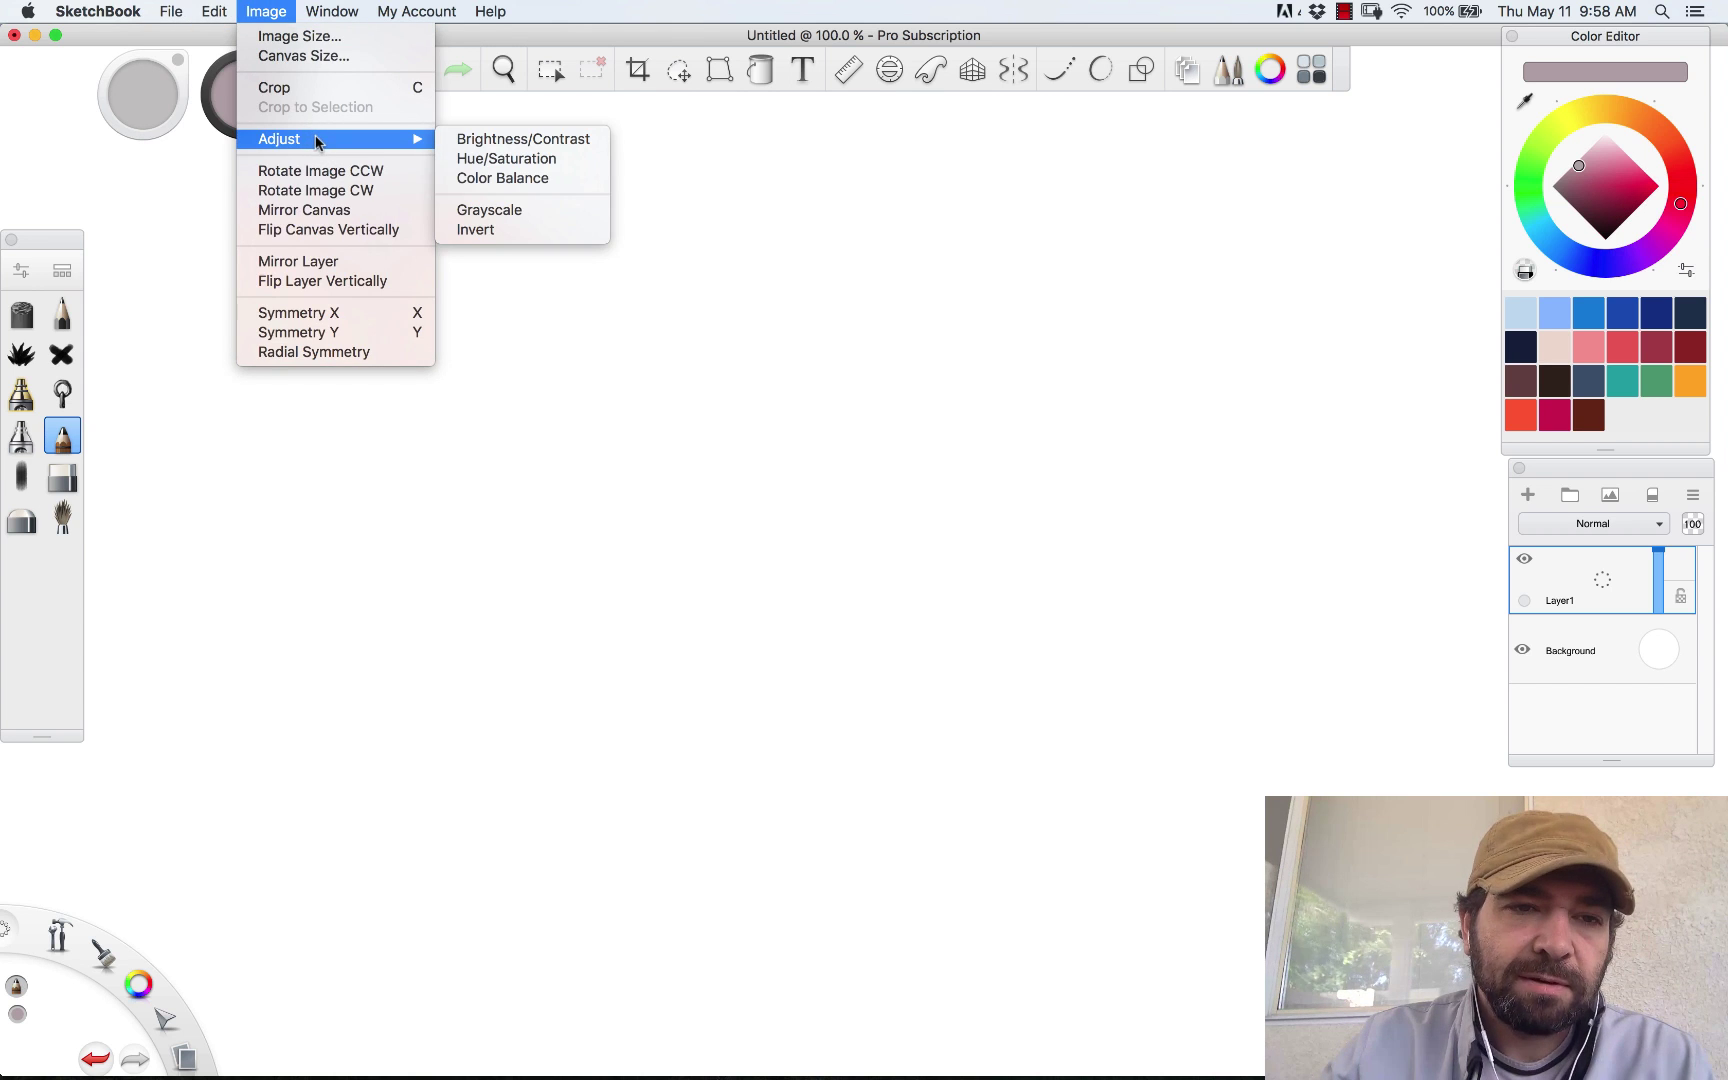
{"action": "left_click", "coordinate": [321, 40]}
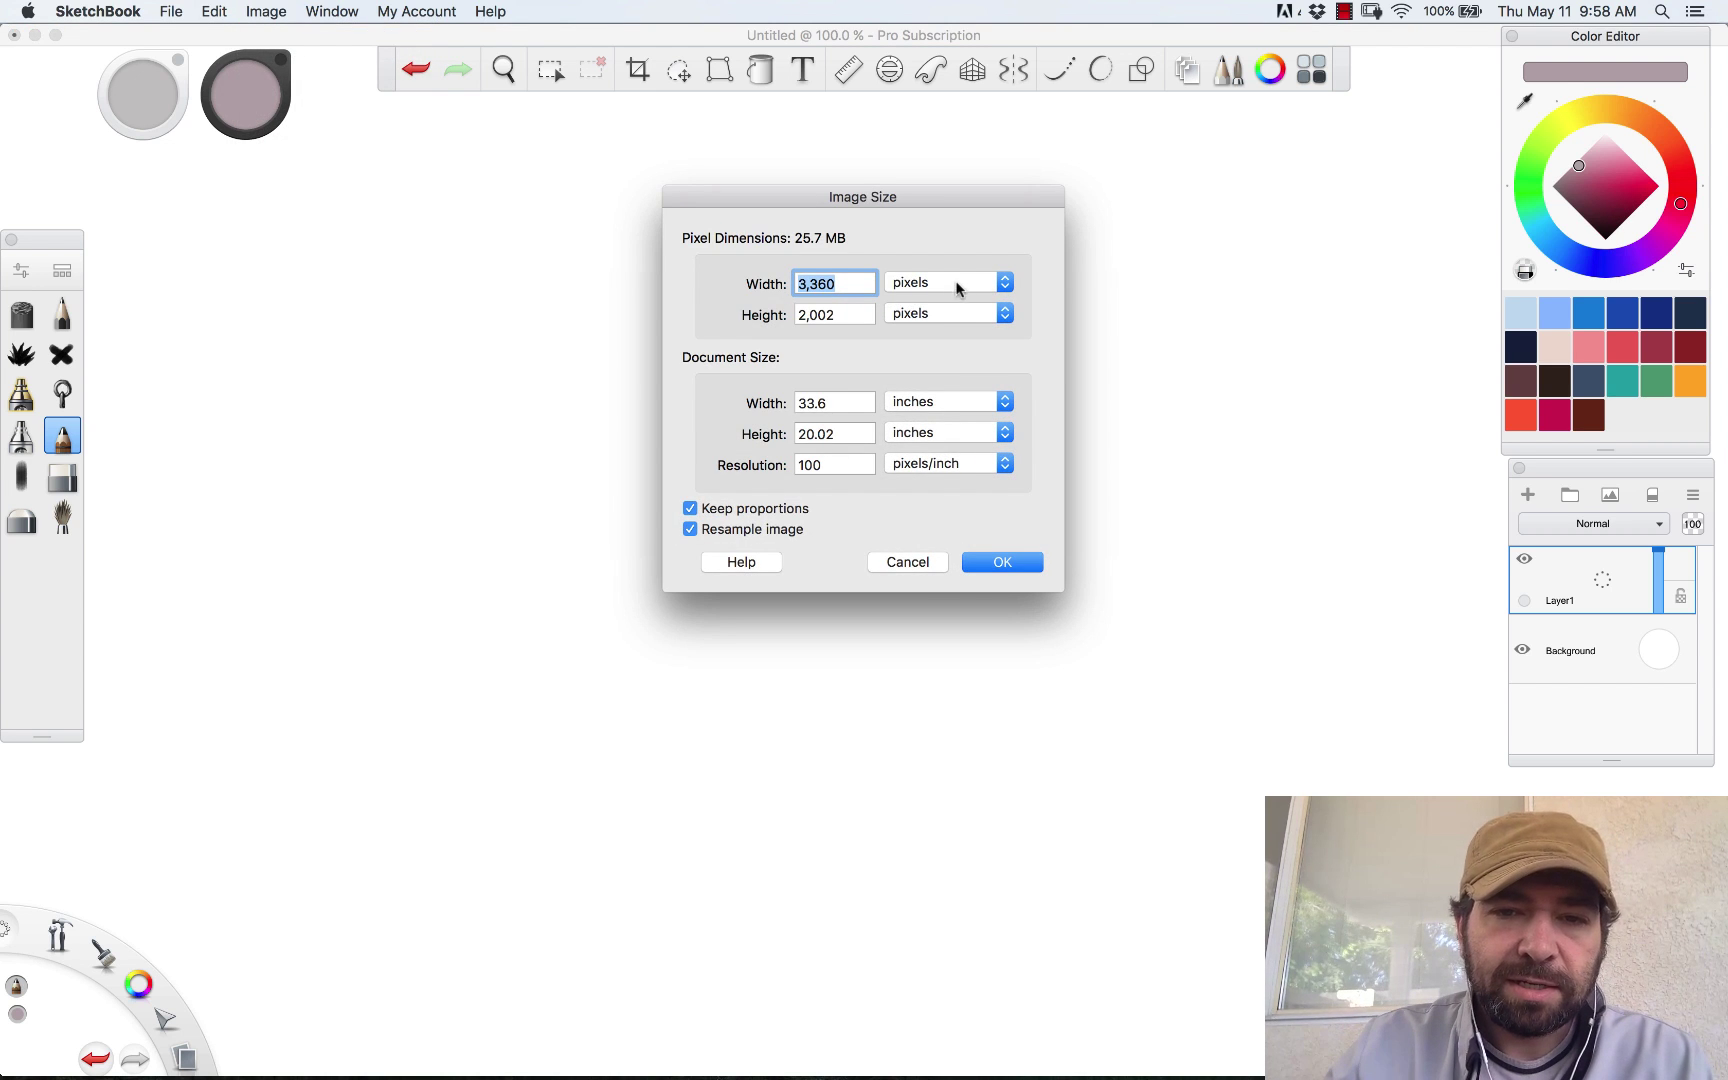
{"action": "left_click", "coordinate": [887, 563]}
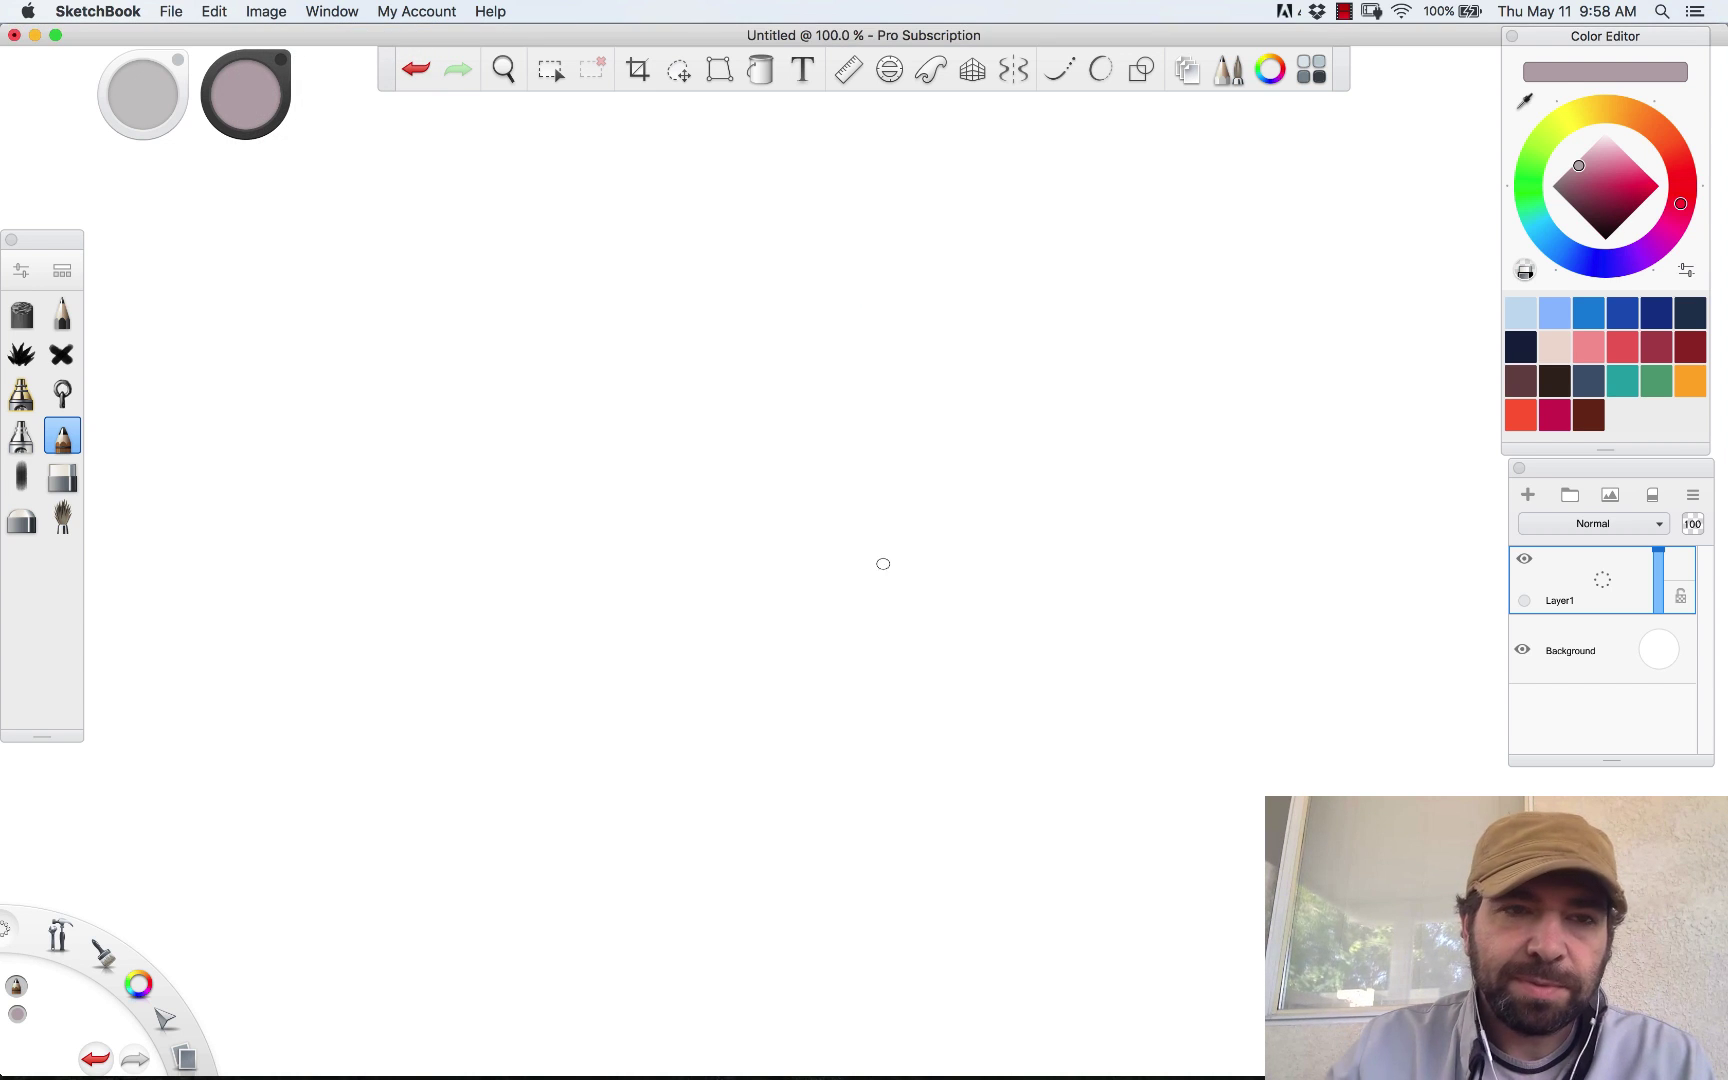
{"action": "left_click", "coordinate": [265, 11]}
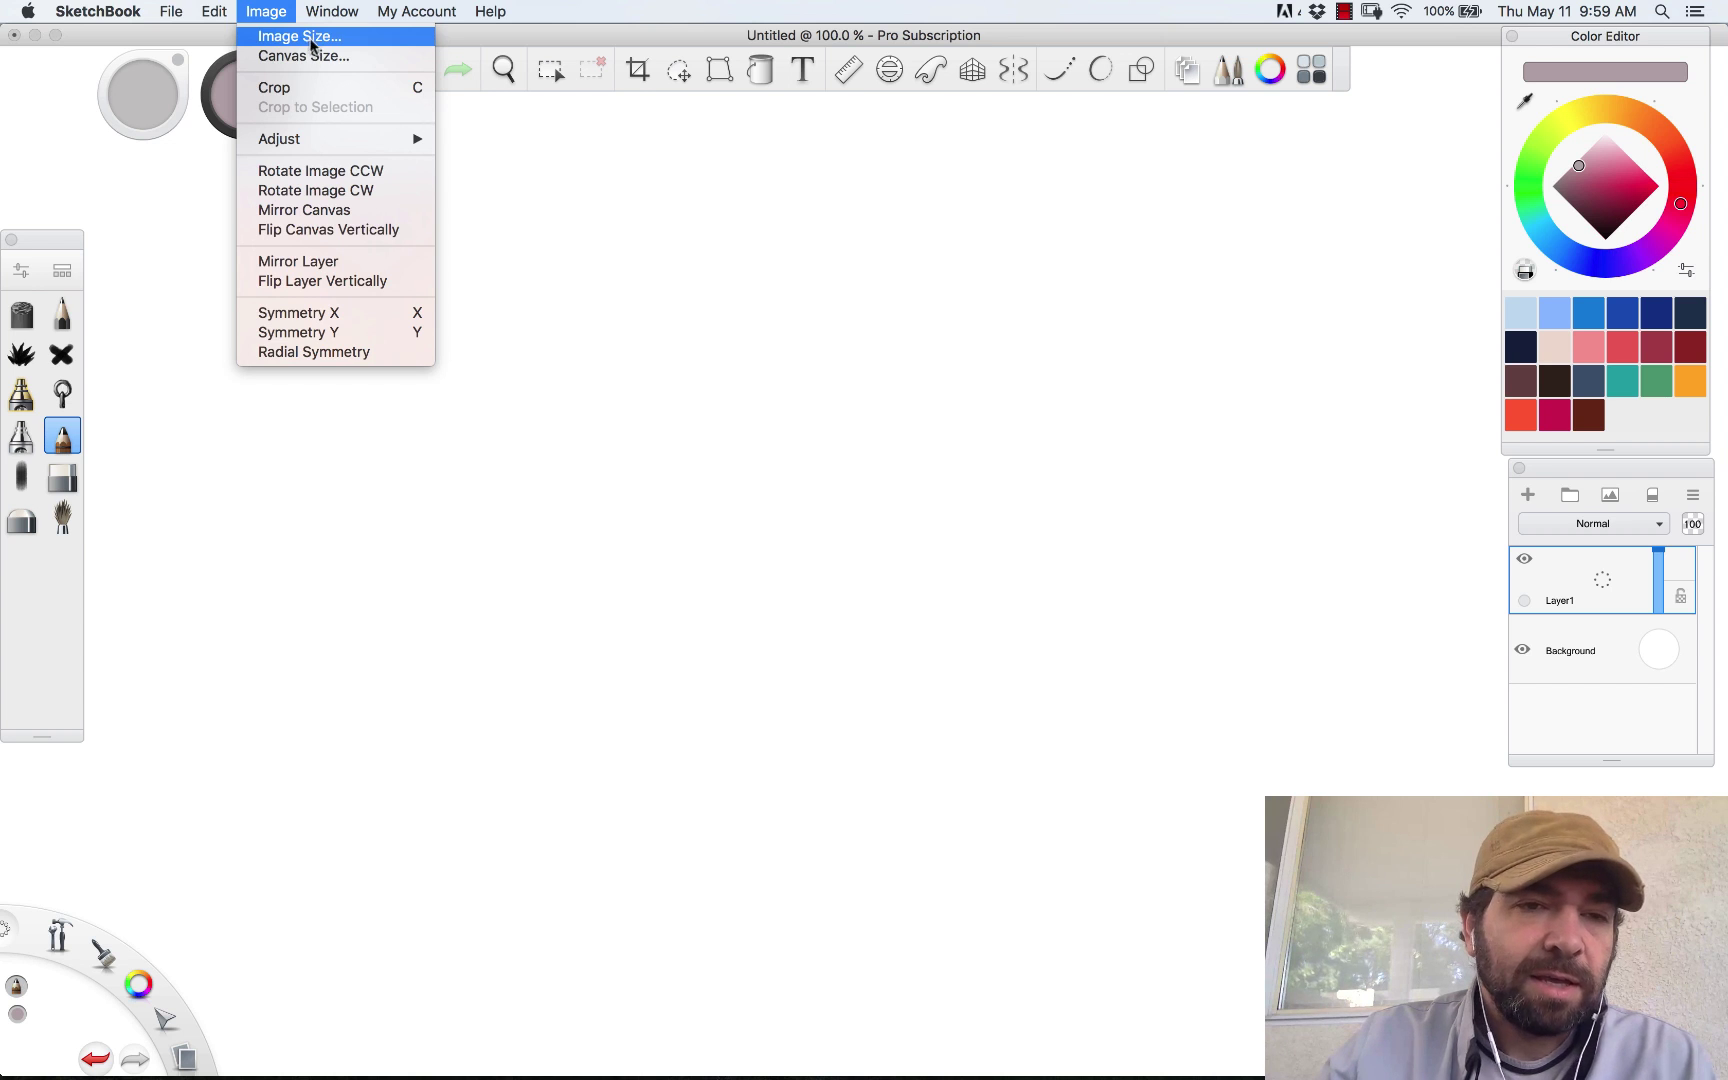
Check the 3,360 × 2,002 px Canvas Size settings and dismiss them unchanged
{"action": "left_click", "coordinate": [318, 57]}
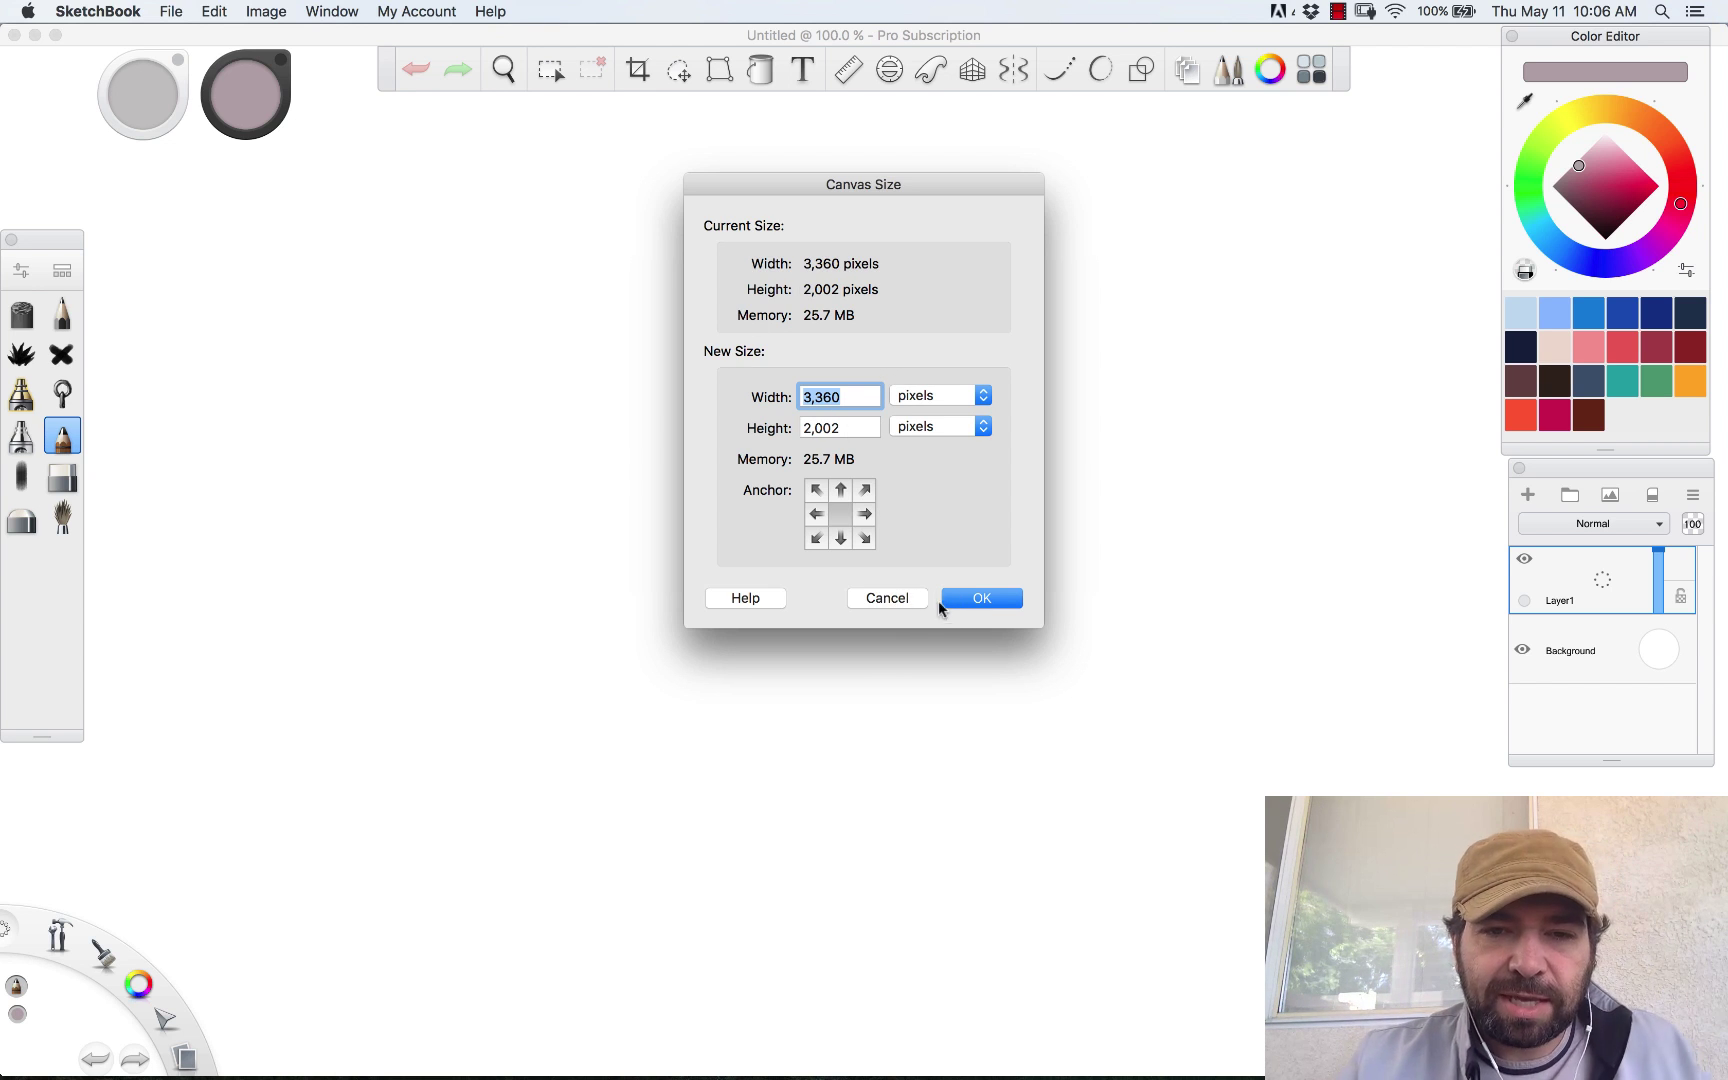
{"action": "left_click", "coordinate": [887, 599]}
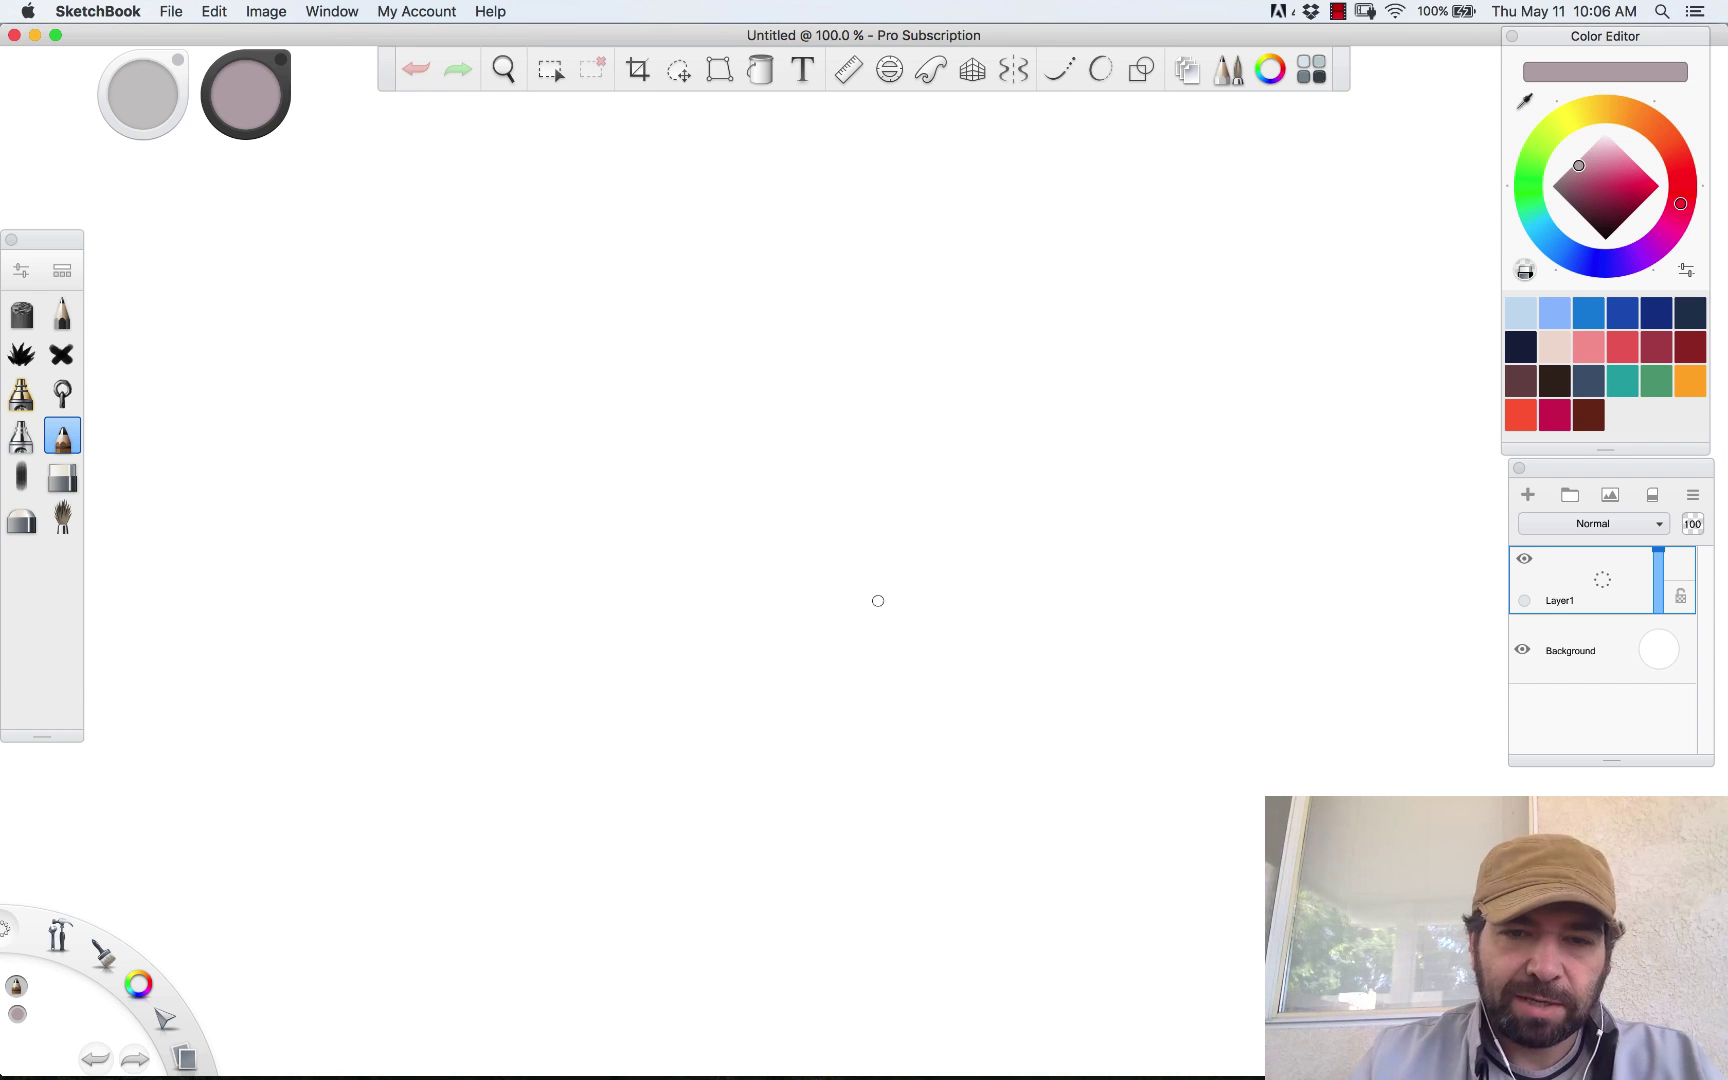
Airbrush a large soft blob mid-canvas, overpaint it in dark maroon, and zoom out
{"action": "left_click", "coordinate": [21, 313]}
{"action": "mouse_move", "coordinate": [852, 378]}
{"action": "left_mouse_down"}
{"action": "mouse_move", "coordinate": [640, 560]}
{"action": "mouse_move", "coordinate": [740, 660]}
{"action": "left_mouse_up"}
{"action": "left_click_drag", "start_coordinate": [1630, 195], "coordinate": [1610, 225]}
{"action": "mouse_move", "coordinate": [685, 610]}
{"action": "left_mouse_down"}
{"action": "mouse_move", "coordinate": [1000, 700]}
{"action": "mouse_move", "coordinate": [870, 295]}
{"action": "left_mouse_up"}
{"action": "key", "text": "space"}
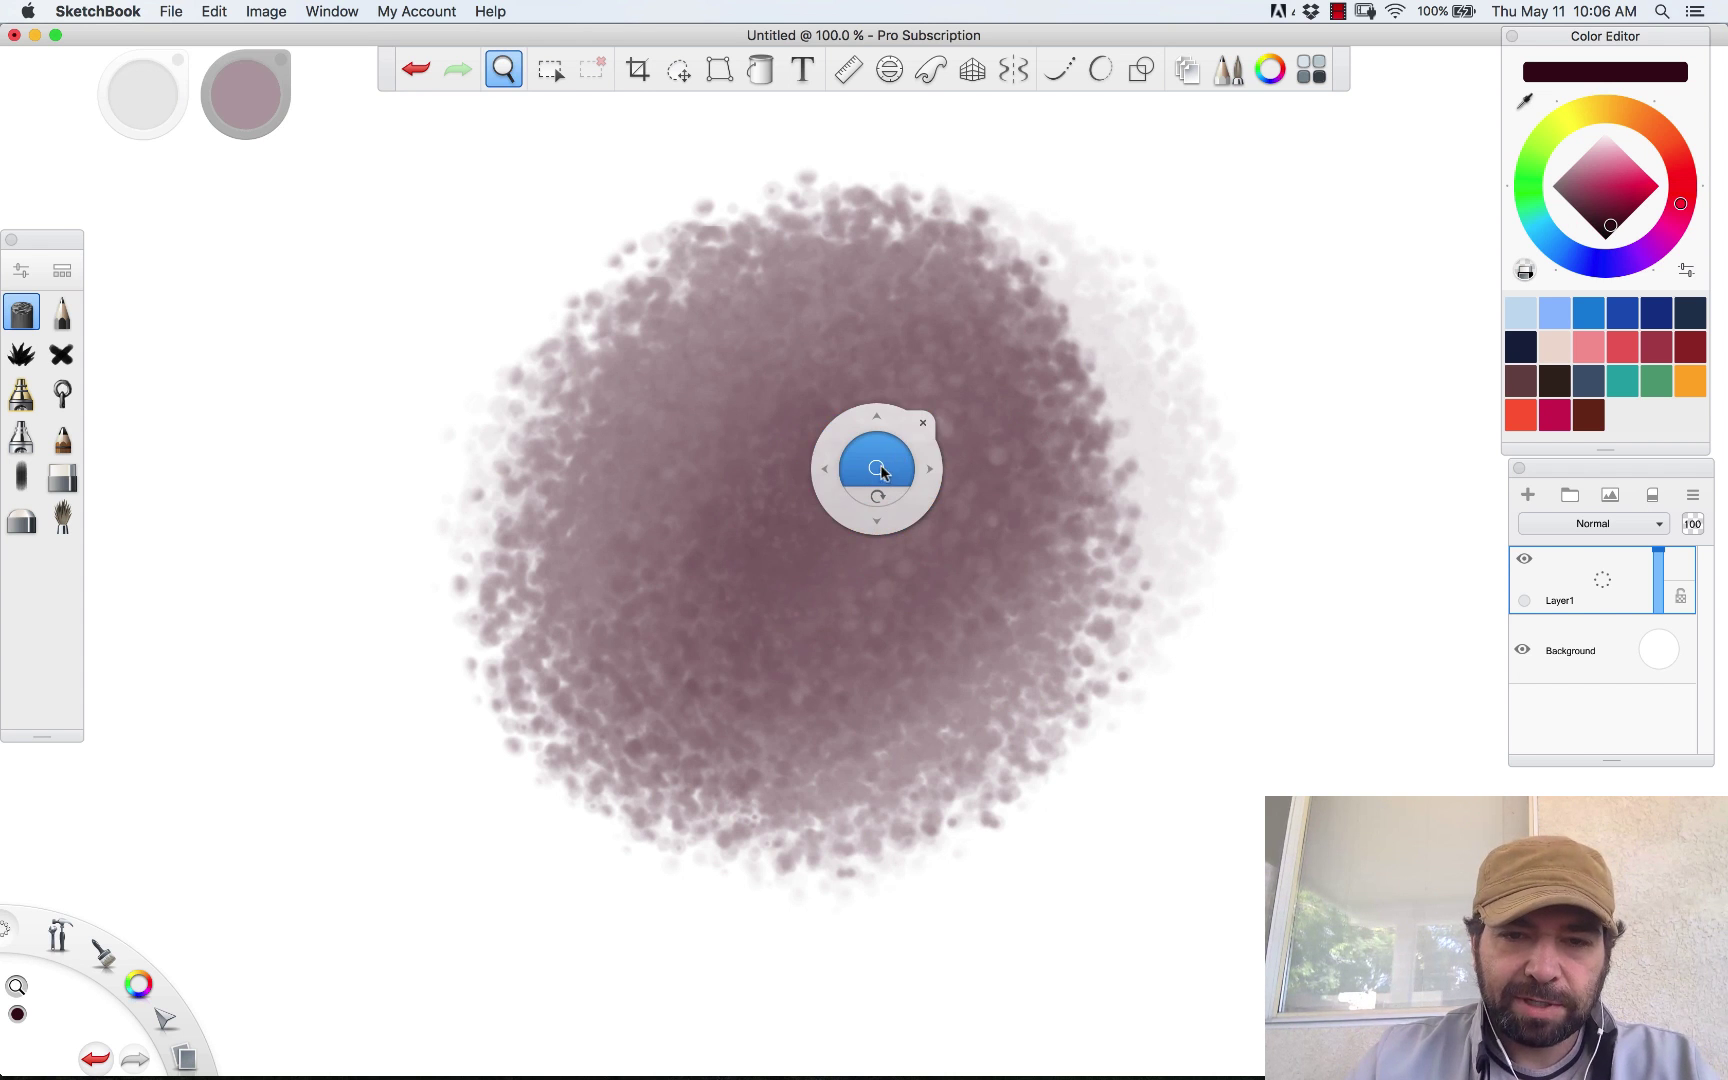
{"action": "left_click_drag", "start_coordinate": [883, 467], "coordinate": [837, 474]}
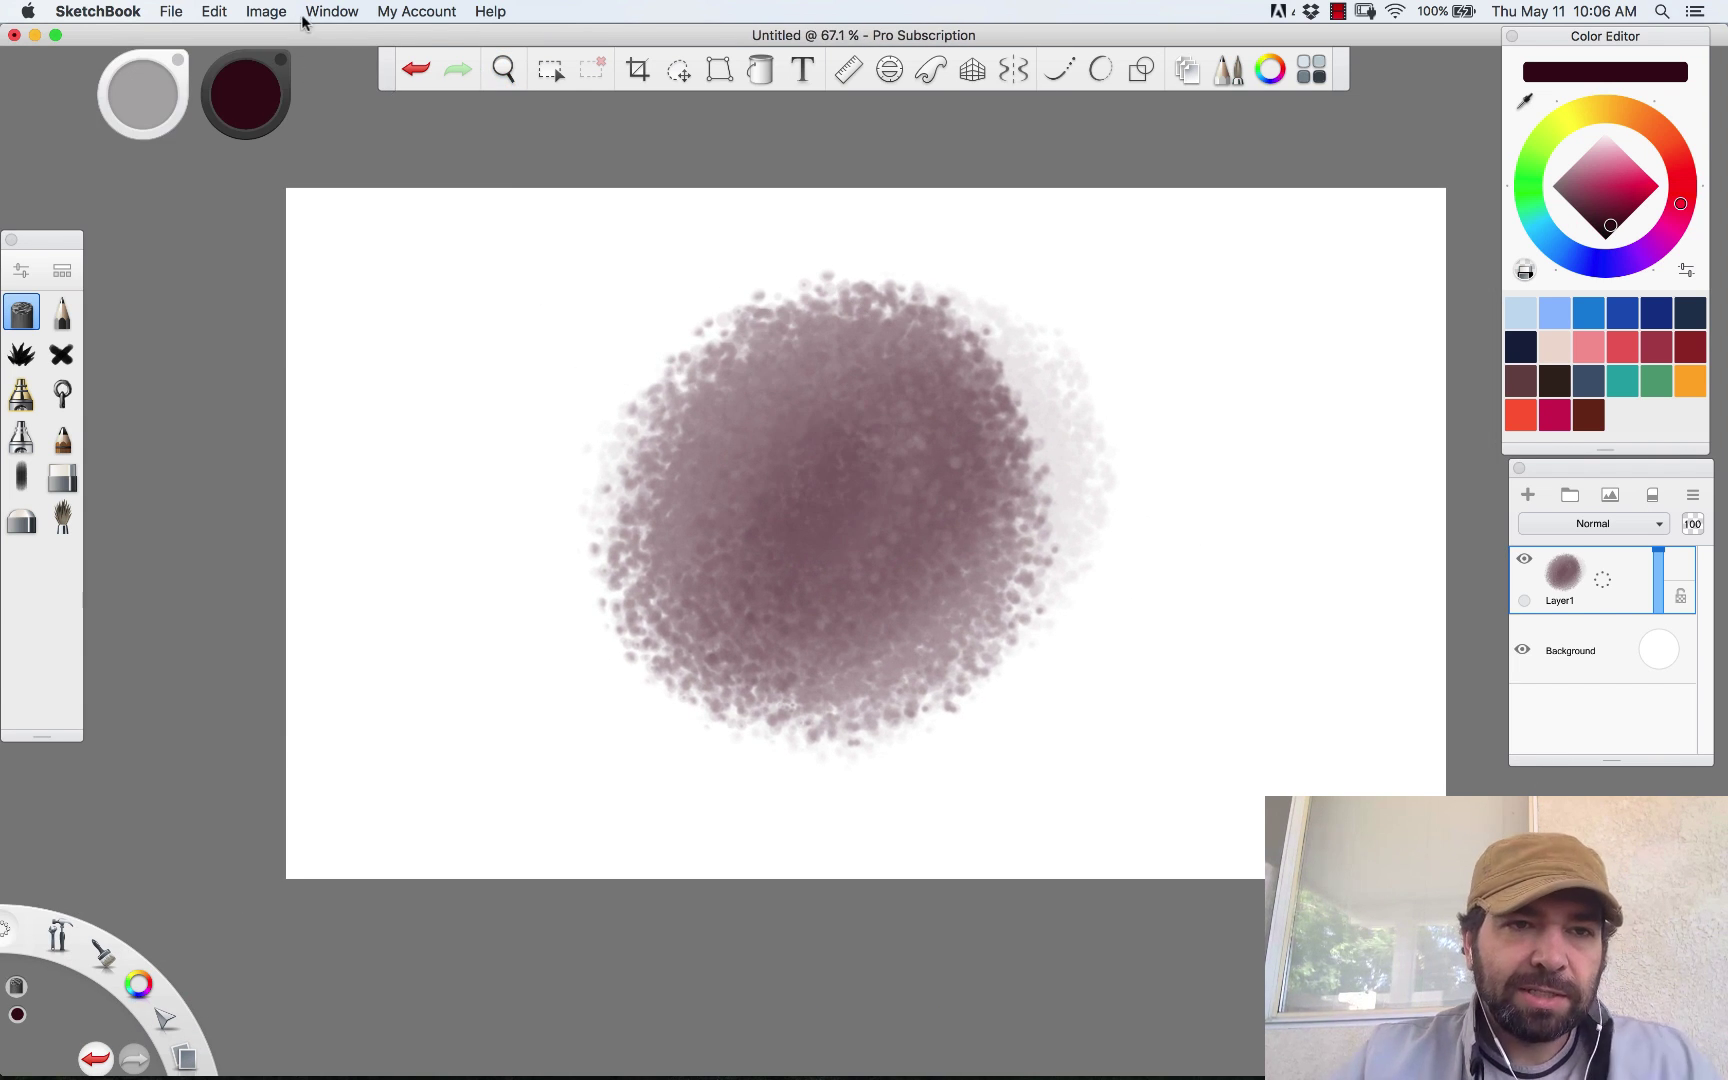
Crop the canvas to 50 percent width from the top-left anchor, then undo the crop
{"action": "left_click", "coordinate": [262, 12]}
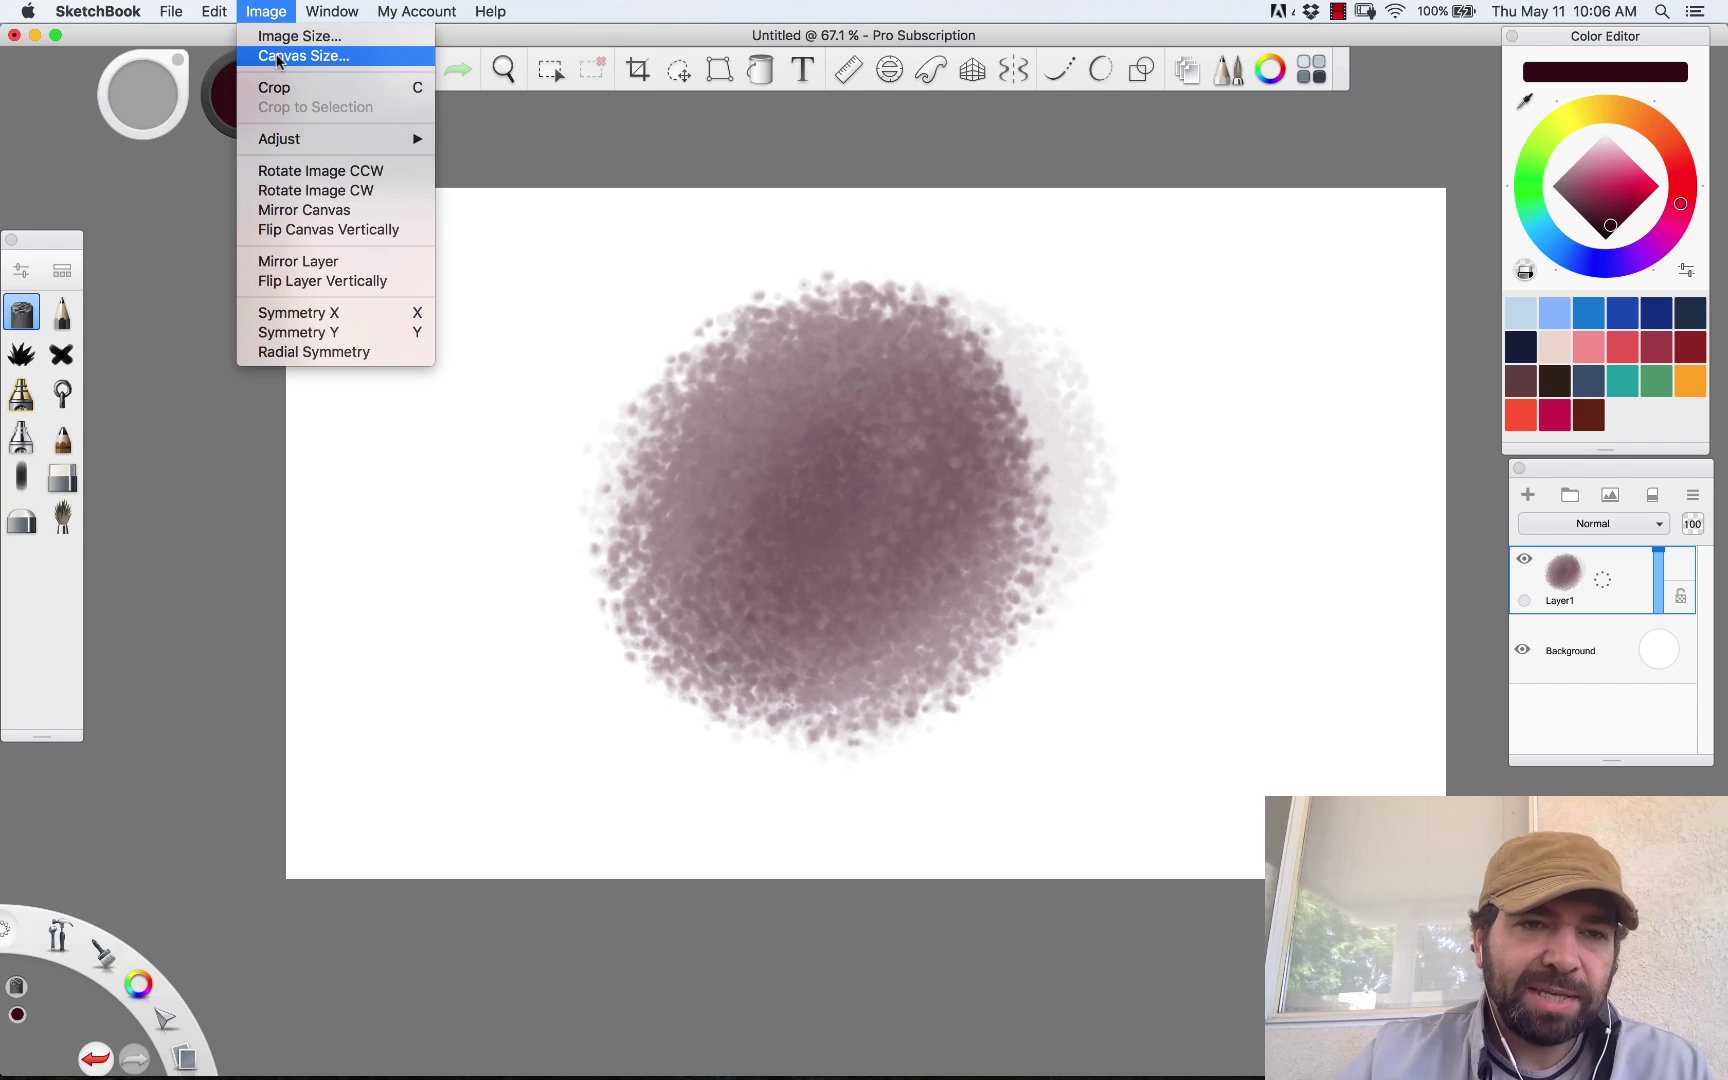
{"action": "left_click", "coordinate": [273, 57]}
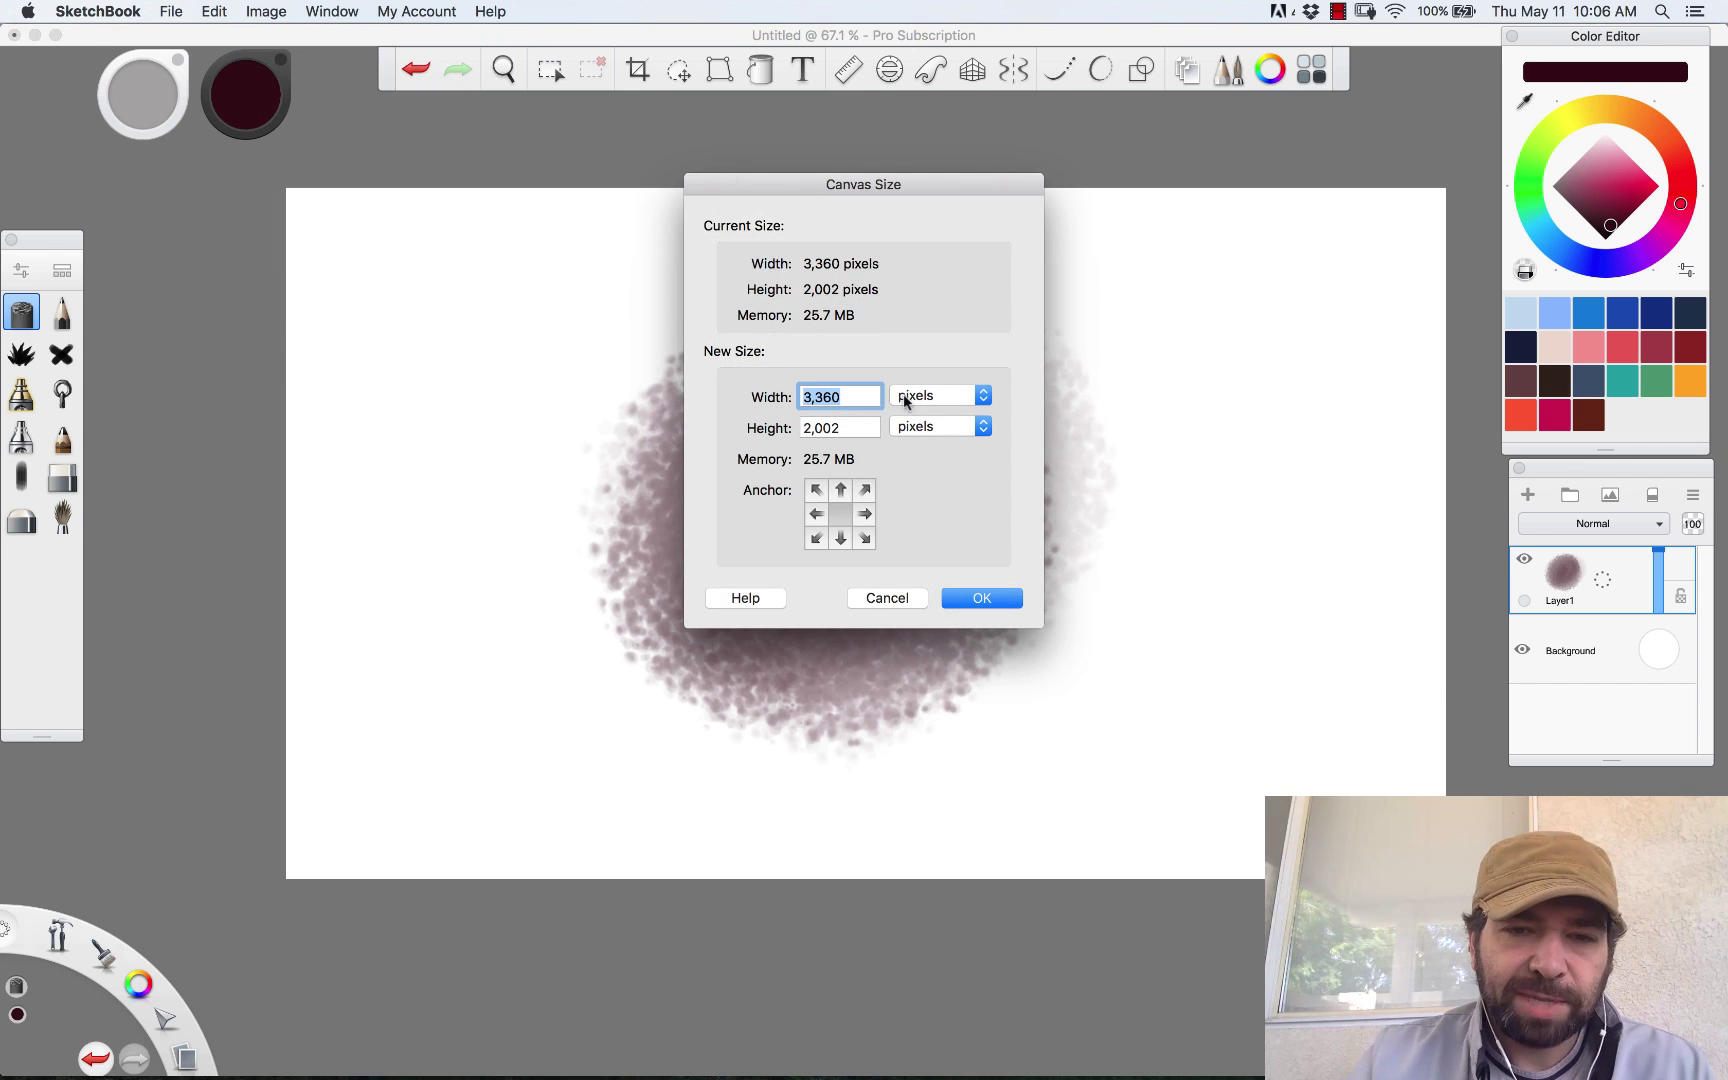
{"action": "left_click", "coordinate": [816, 490]}
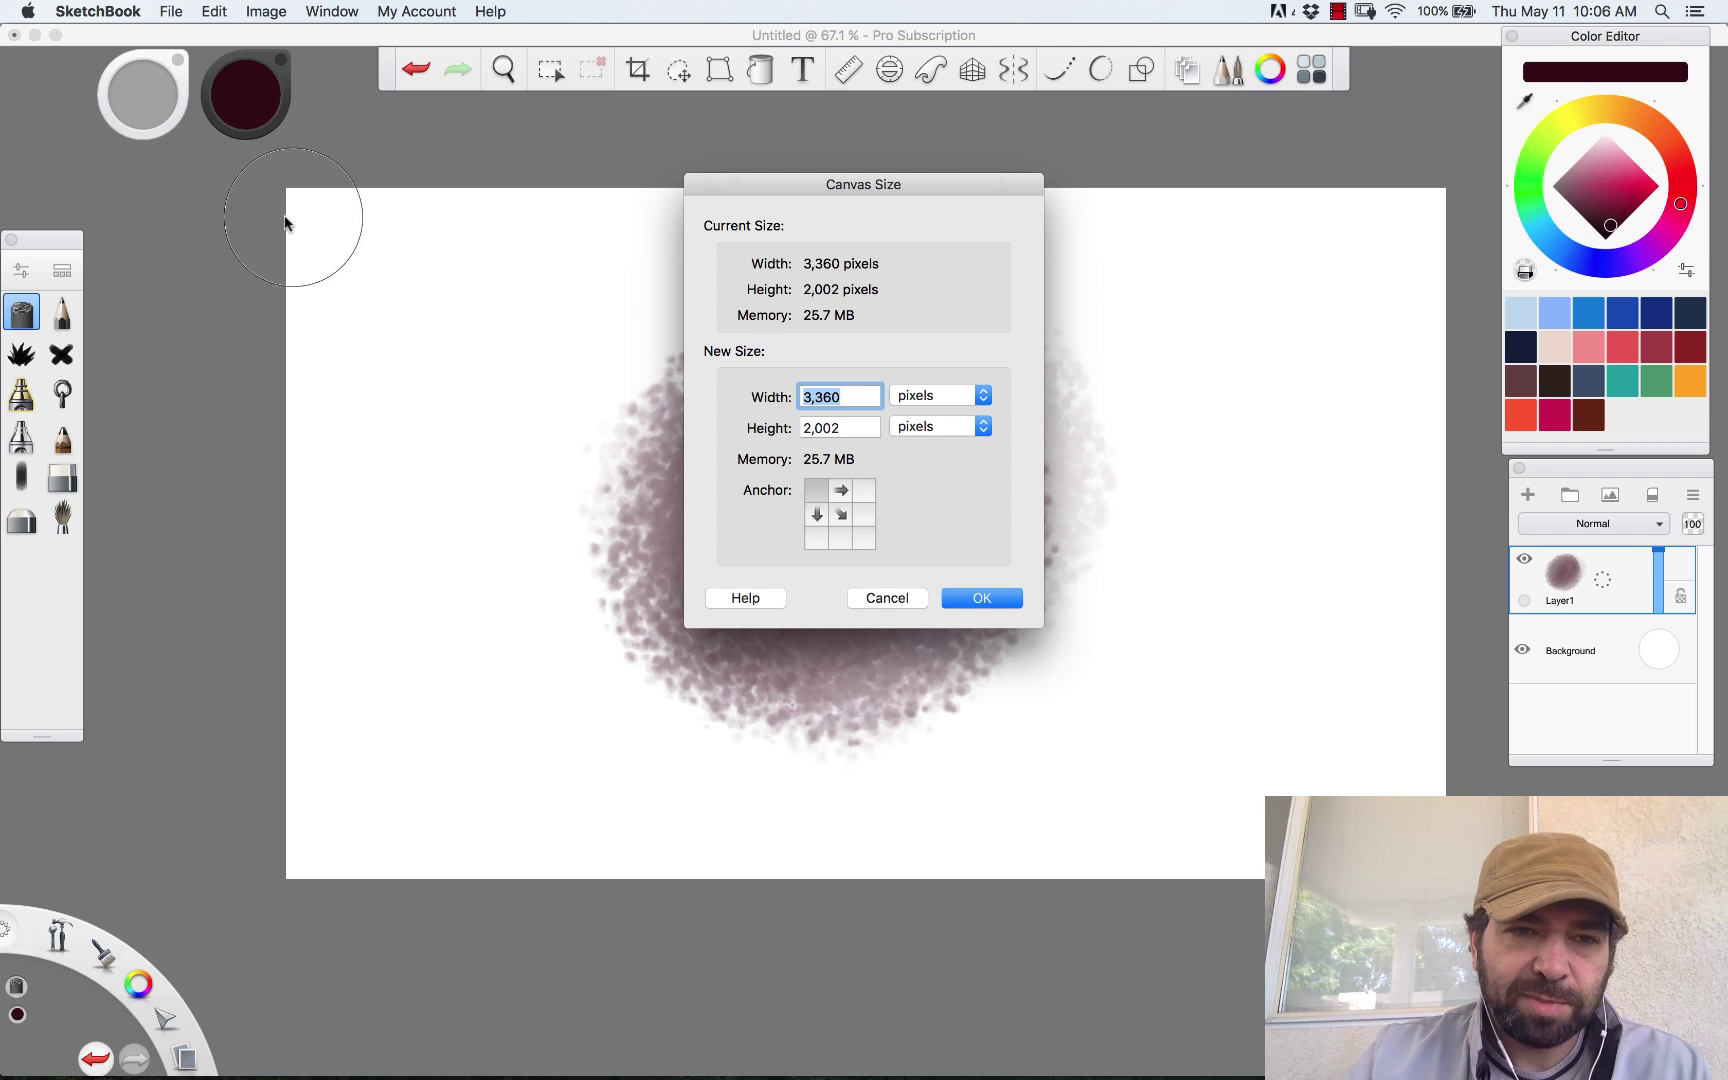
{"action": "left_click", "coordinate": [935, 400]}
{"action": "left_click", "coordinate": [914, 376]}
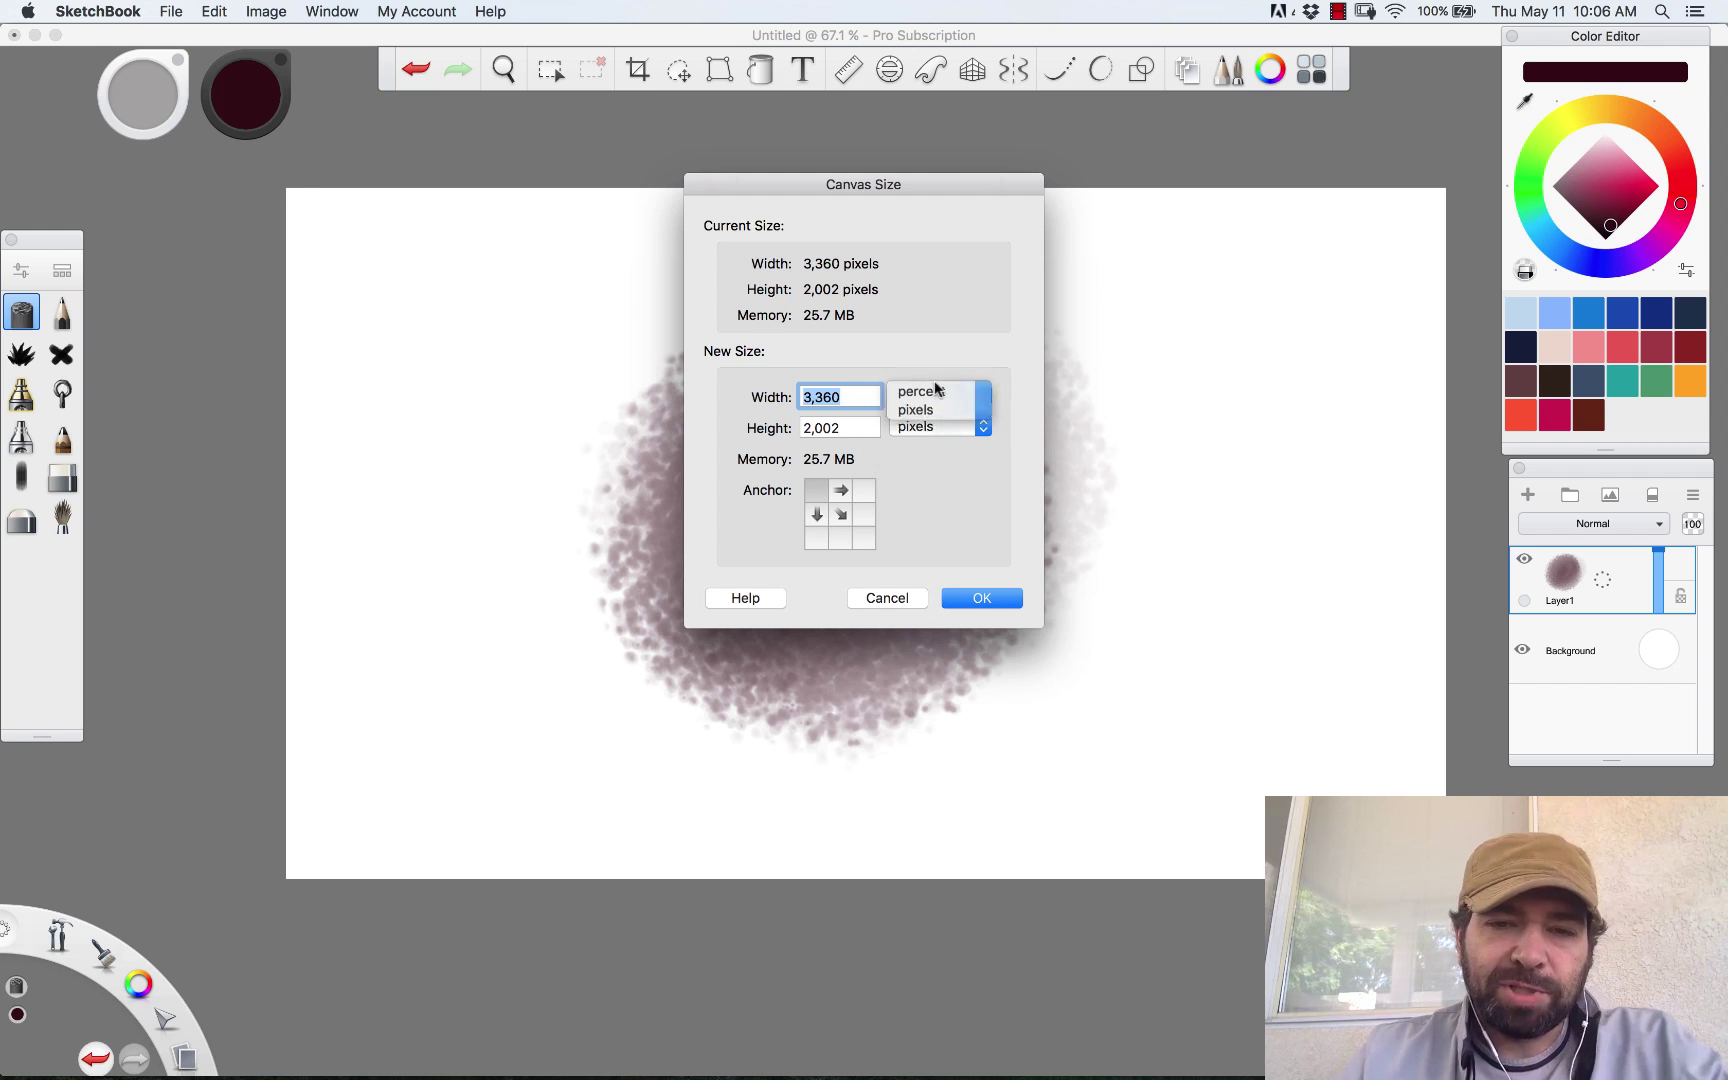
{"action": "type", "text": "50"}
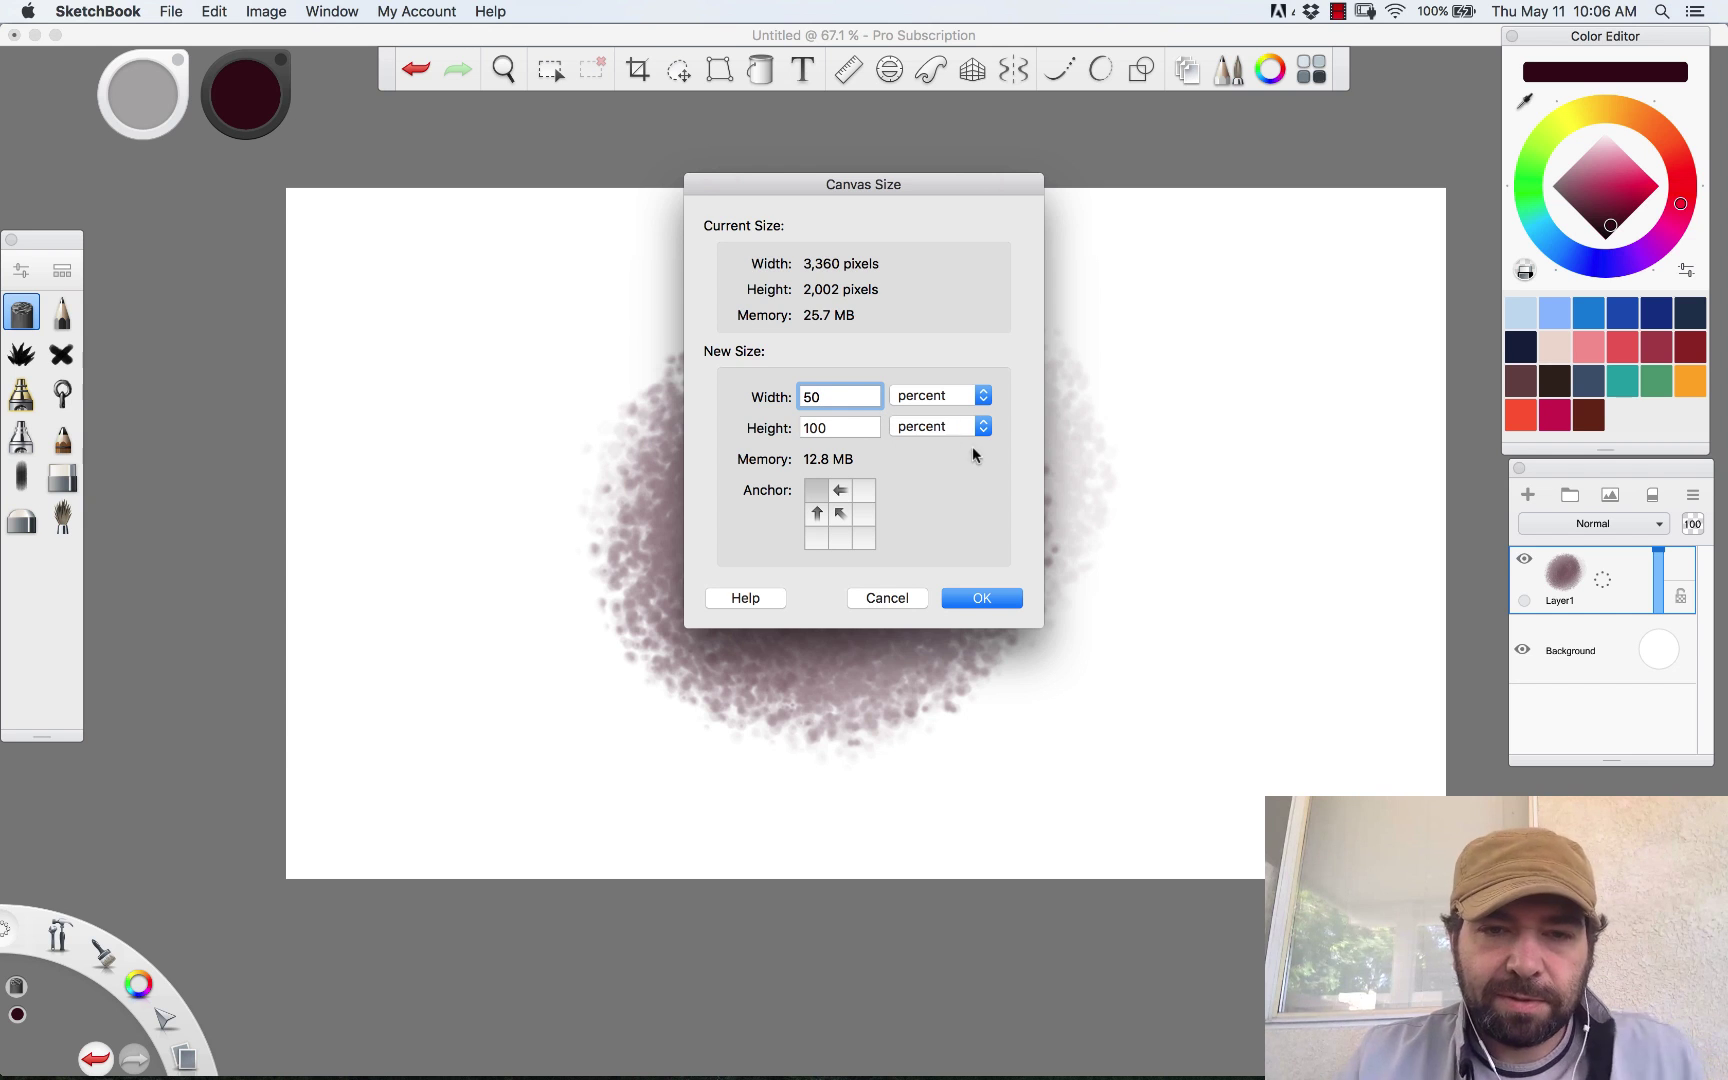
{"action": "left_click", "coordinate": [981, 598]}
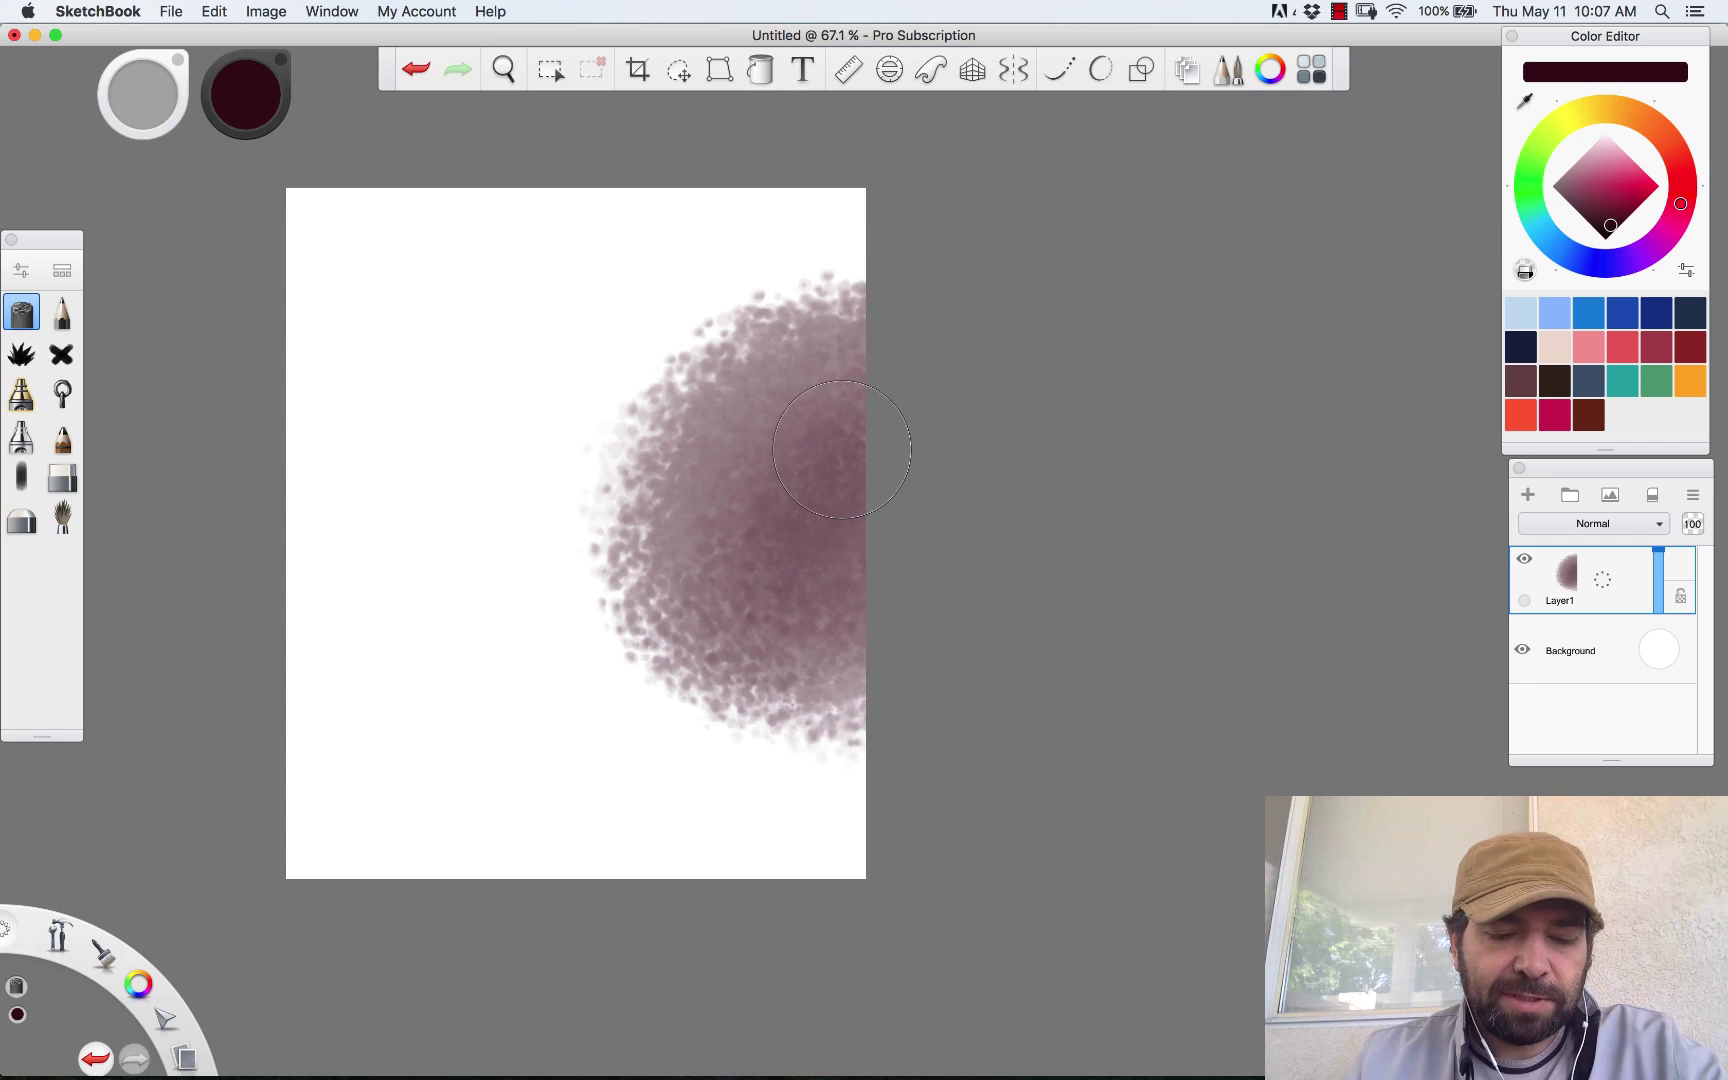
{"action": "key", "text": "super+z"}
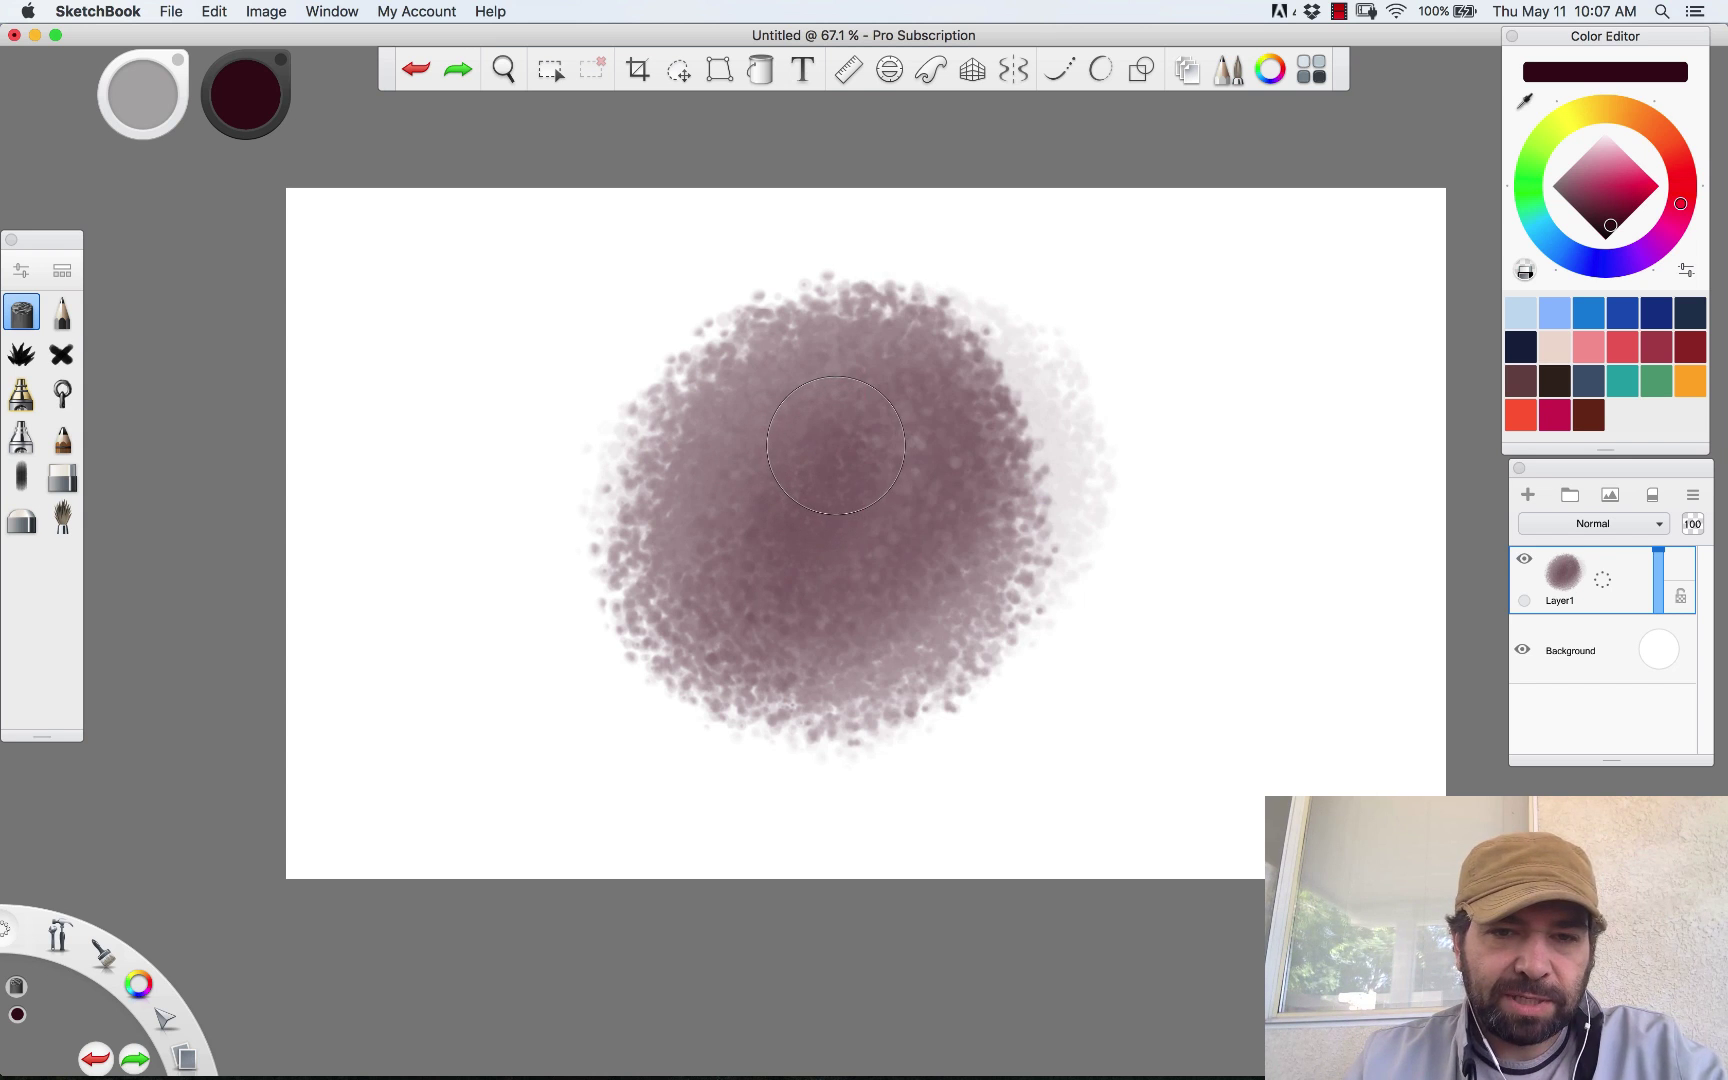
Resample the whole image to 50 percent (16.8 × 10.01 in at 100 ppi) and zoom out to view it
{"action": "left_click", "coordinate": [262, 12]}
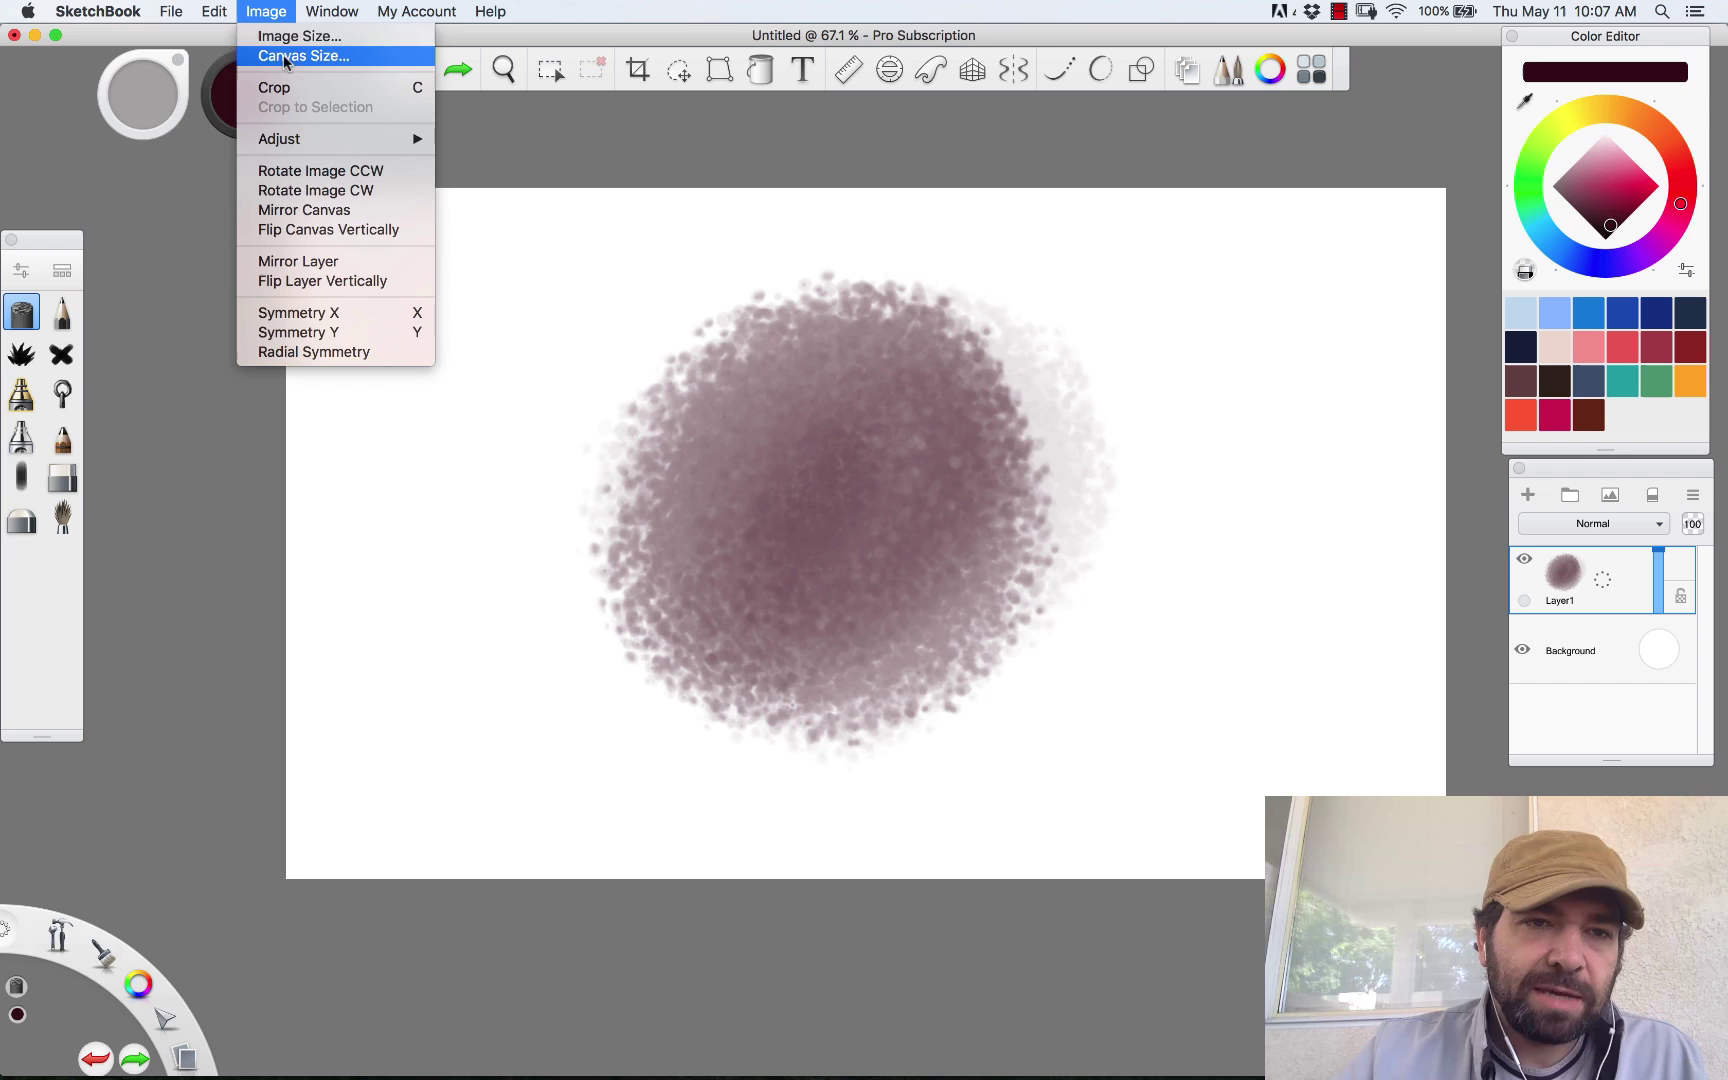
{"action": "left_click", "coordinate": [292, 36]}
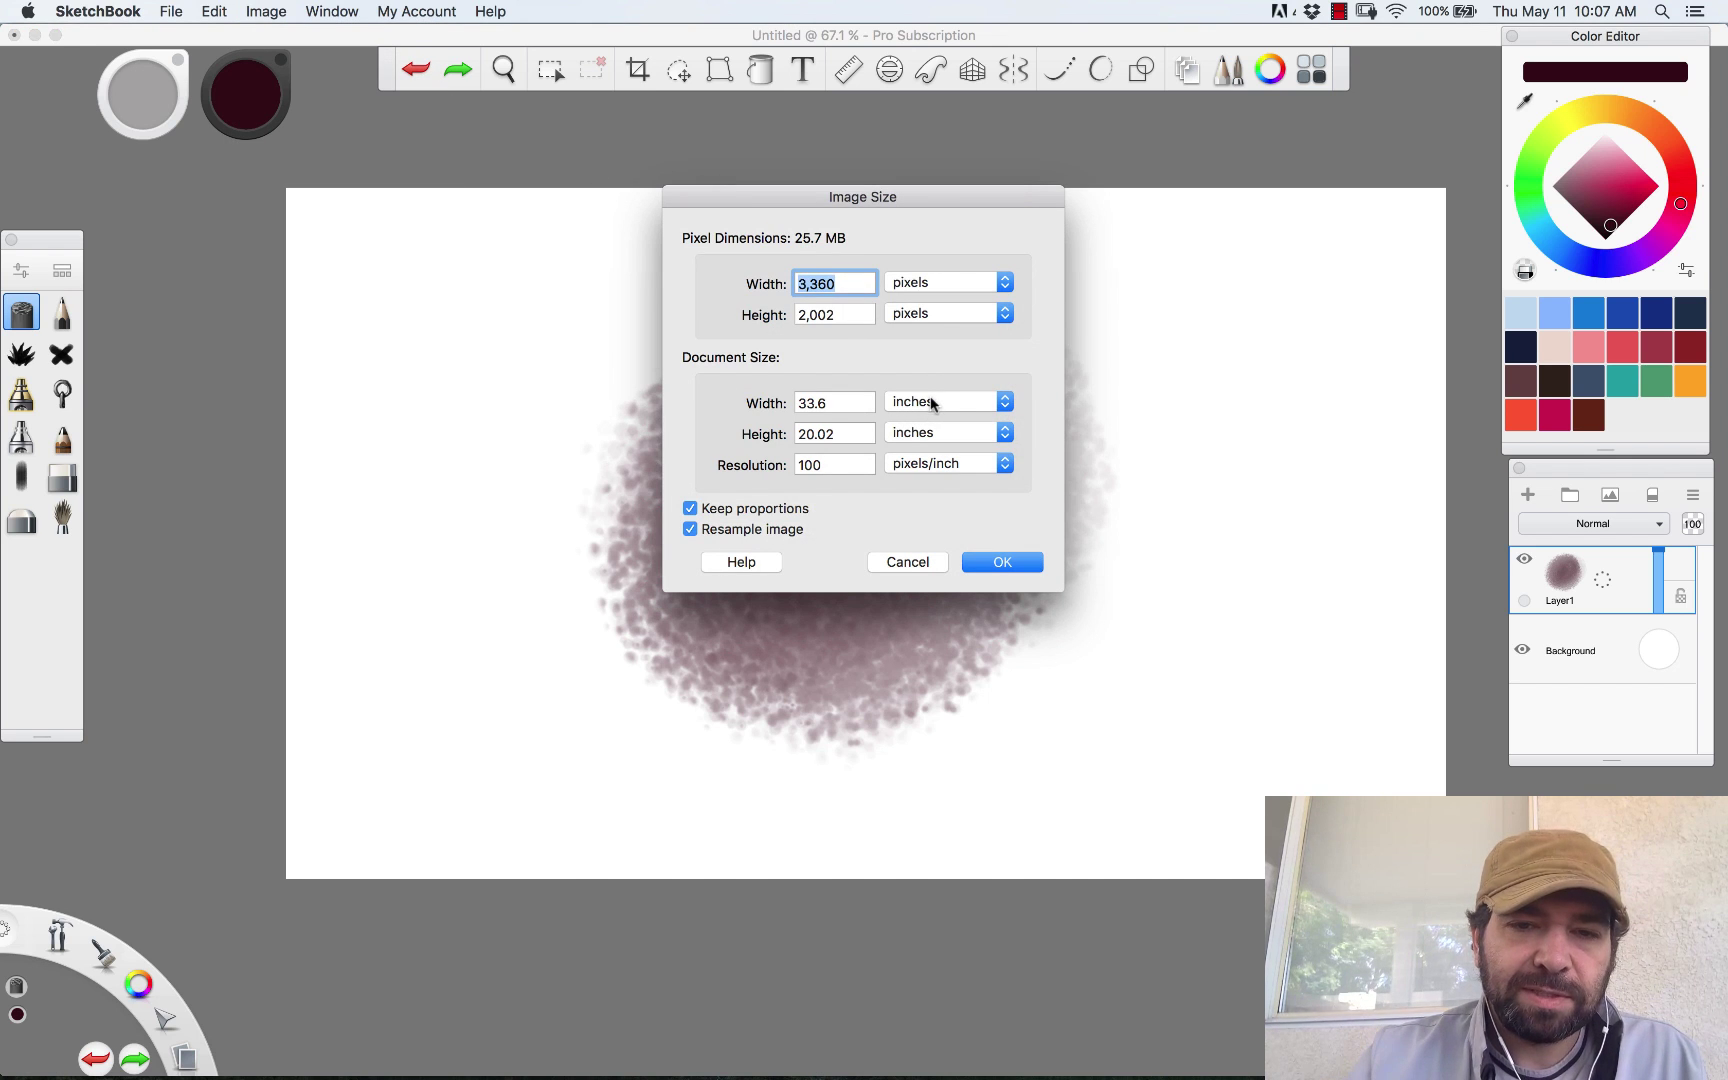
{"action": "left_click", "coordinate": [927, 282]}
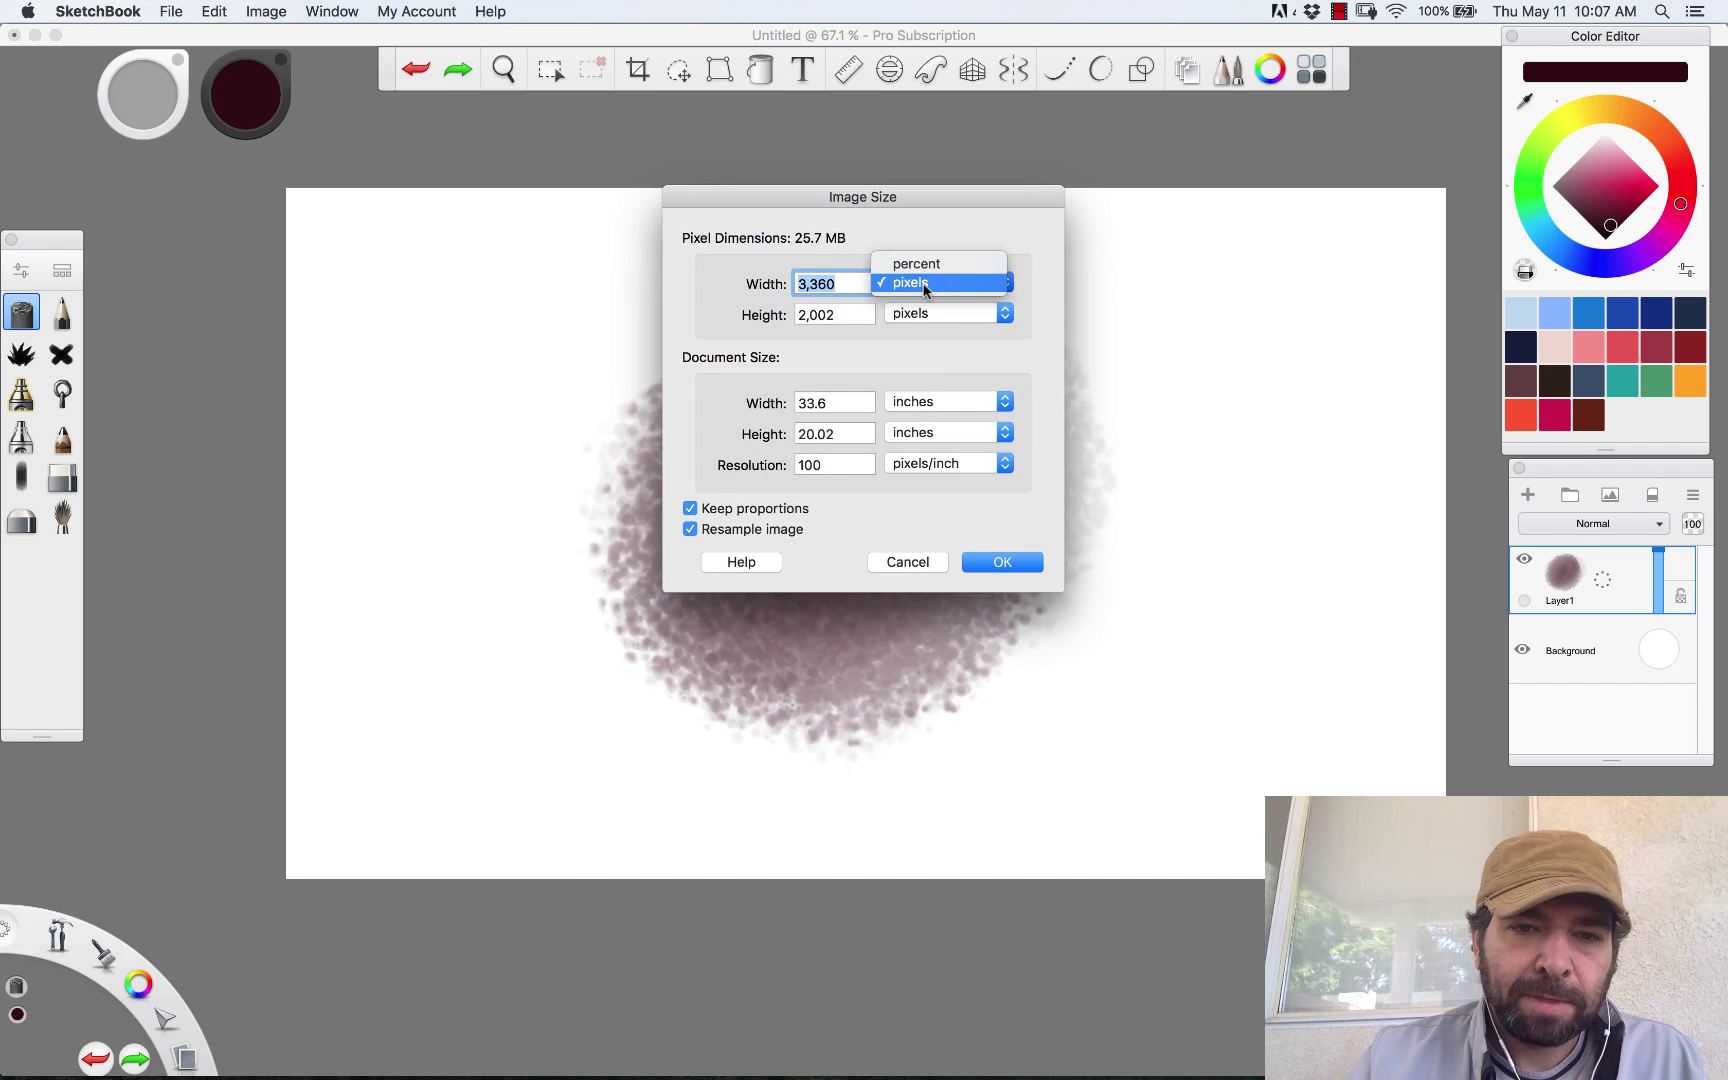
{"action": "left_click", "coordinate": [916, 264]}
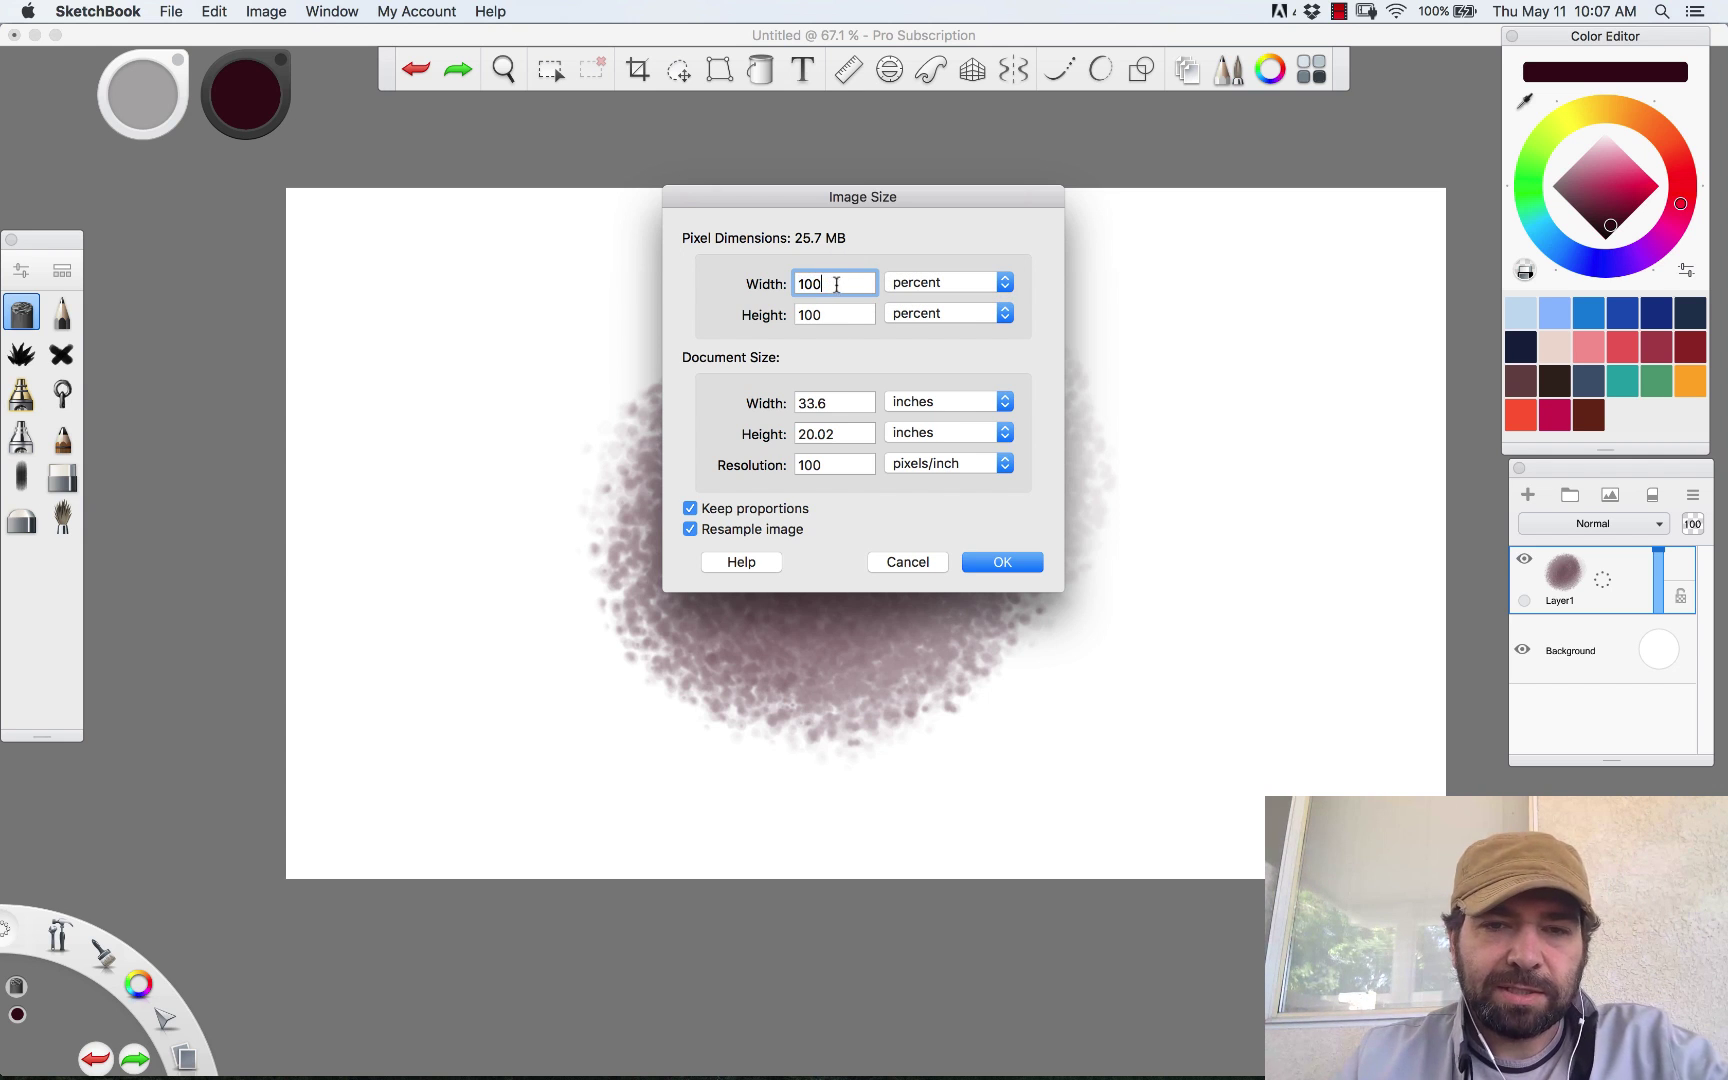
{"action": "type", "text": "50"}
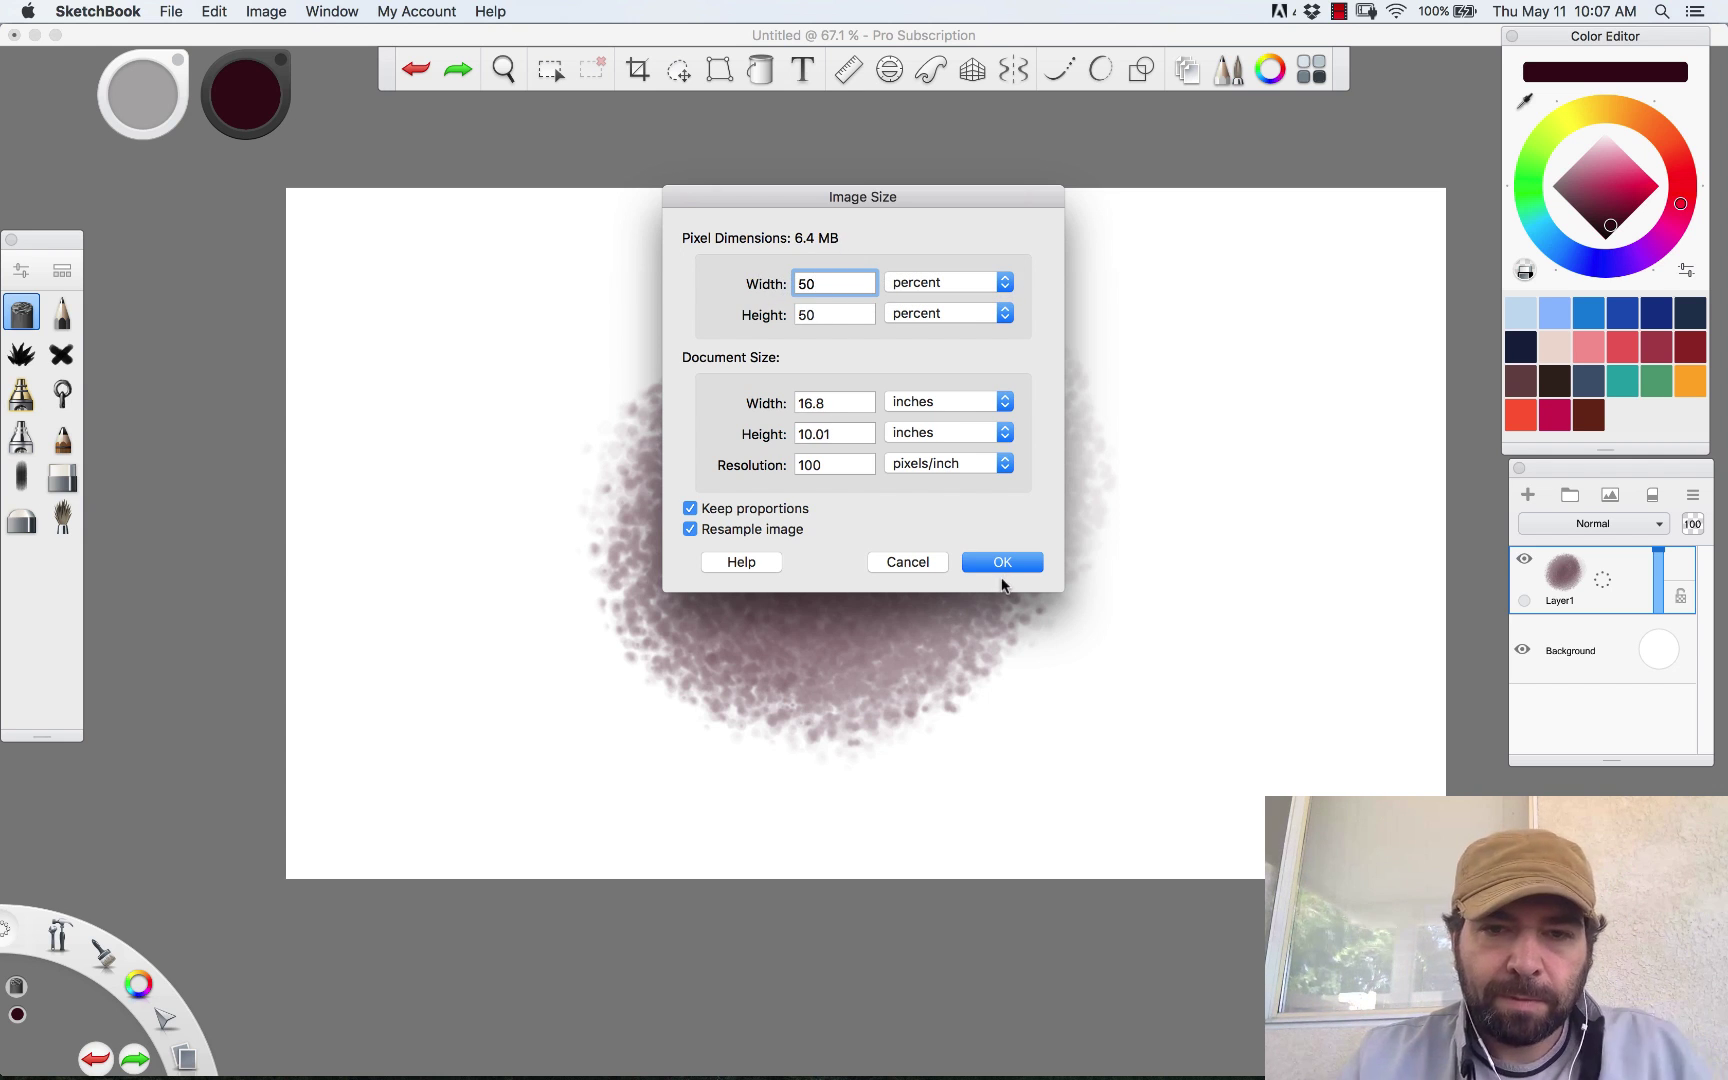
{"action": "left_click", "coordinate": [968, 565]}
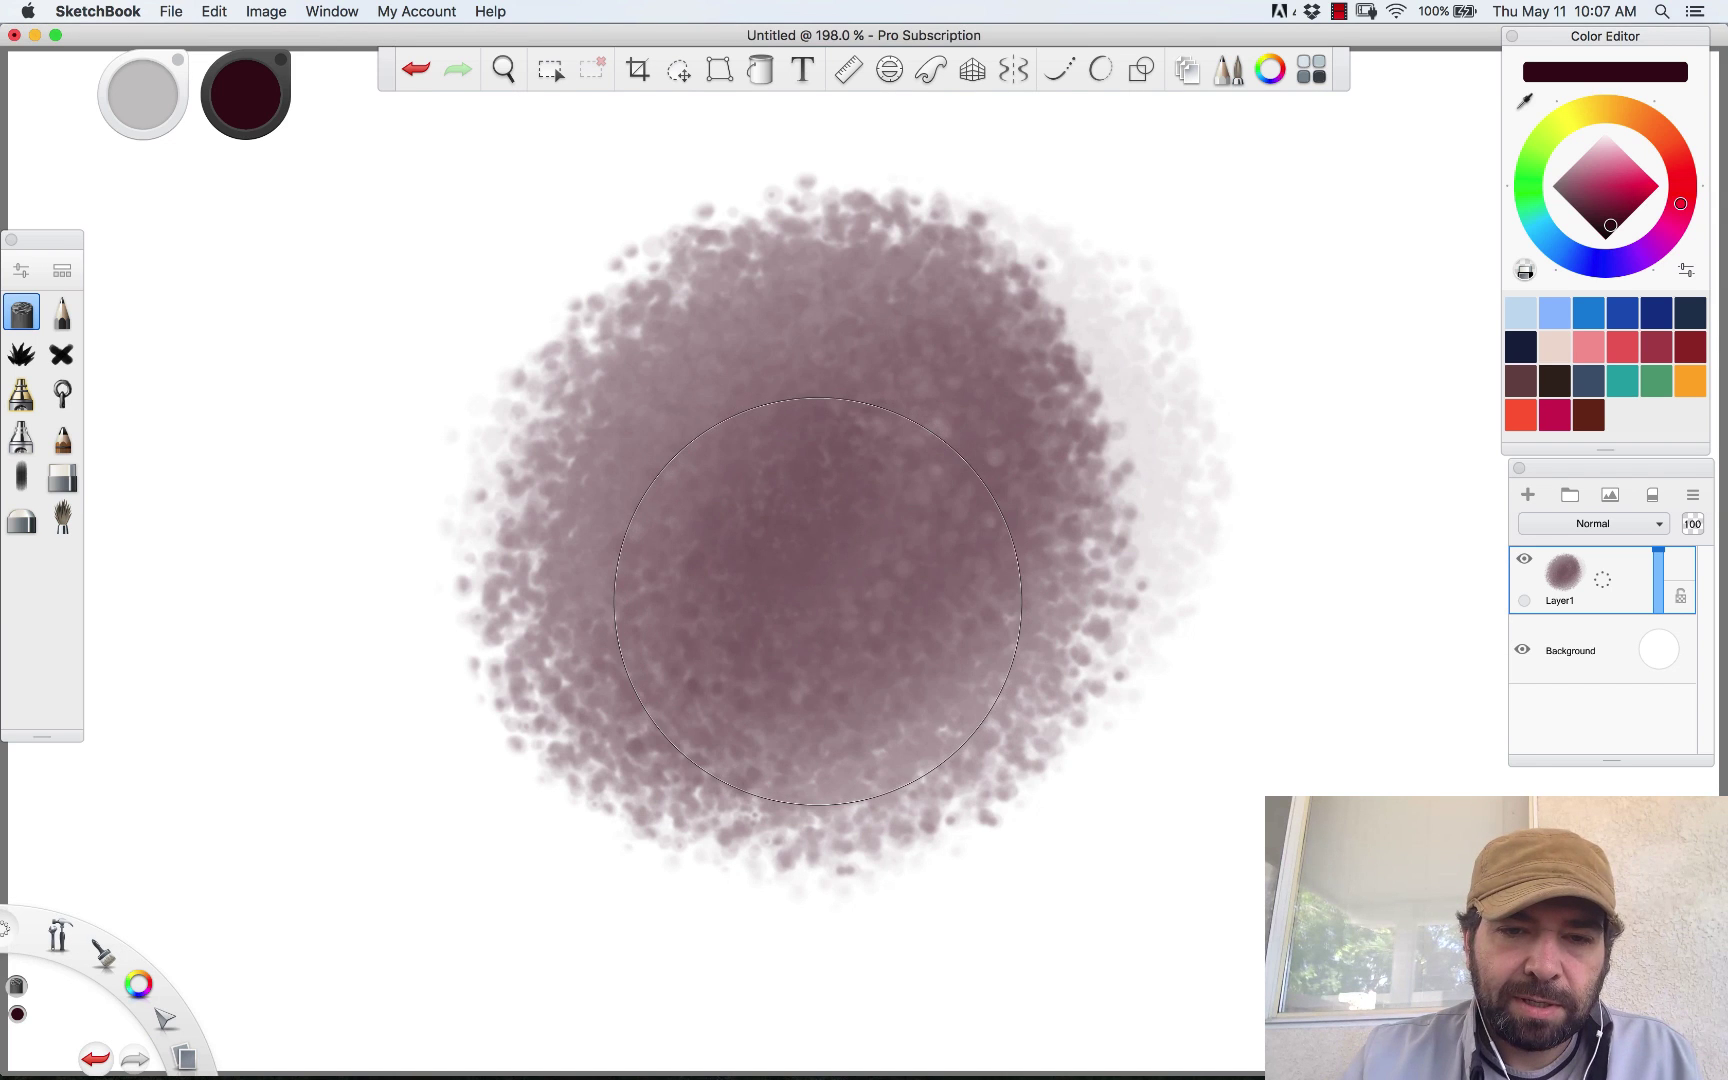
{"action": "key", "text": "space"}
{"action": "left_click_drag", "start_coordinate": [852, 432], "coordinate": [944, 406]}
{"action": "key", "text": "space"}
Cancel out of Image Size and undo the earlier 50 percent image resize
{"action": "left_click", "coordinate": [266, 11]}
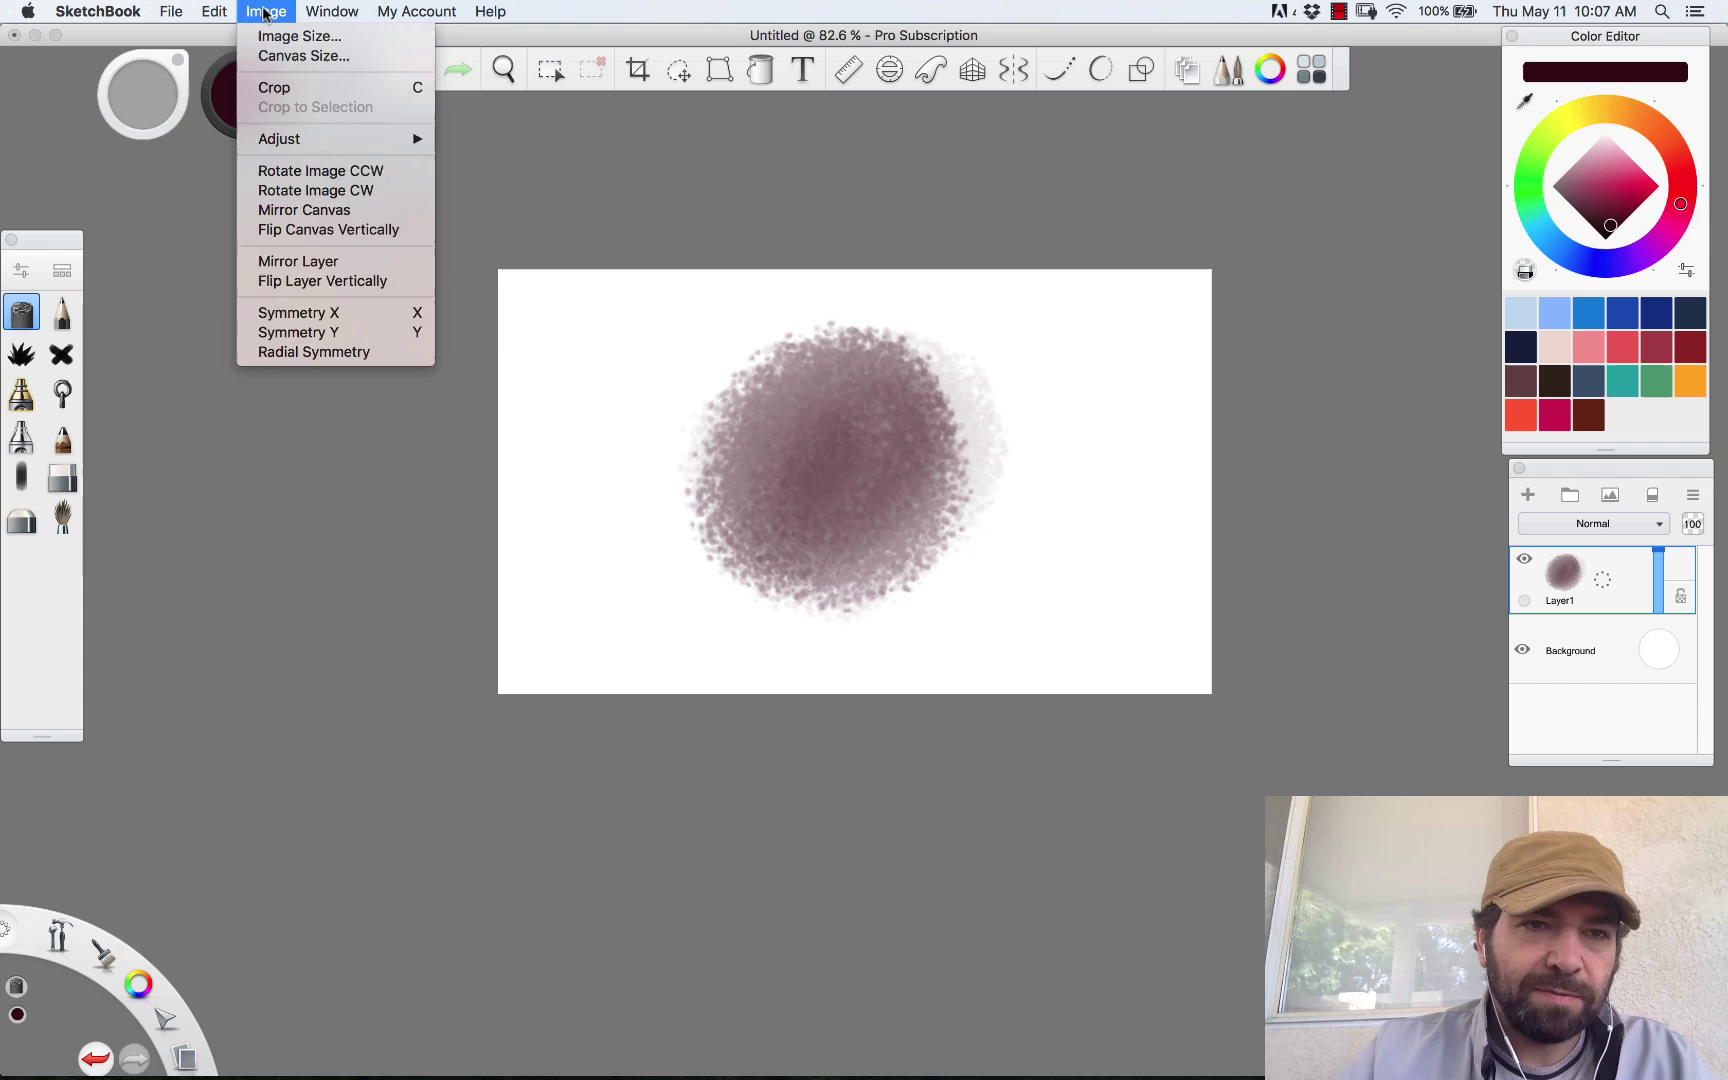
{"action": "left_click", "coordinate": [291, 37]}
{"action": "left_click", "coordinate": [268, 11]}
{"action": "left_click", "coordinate": [286, 37]}
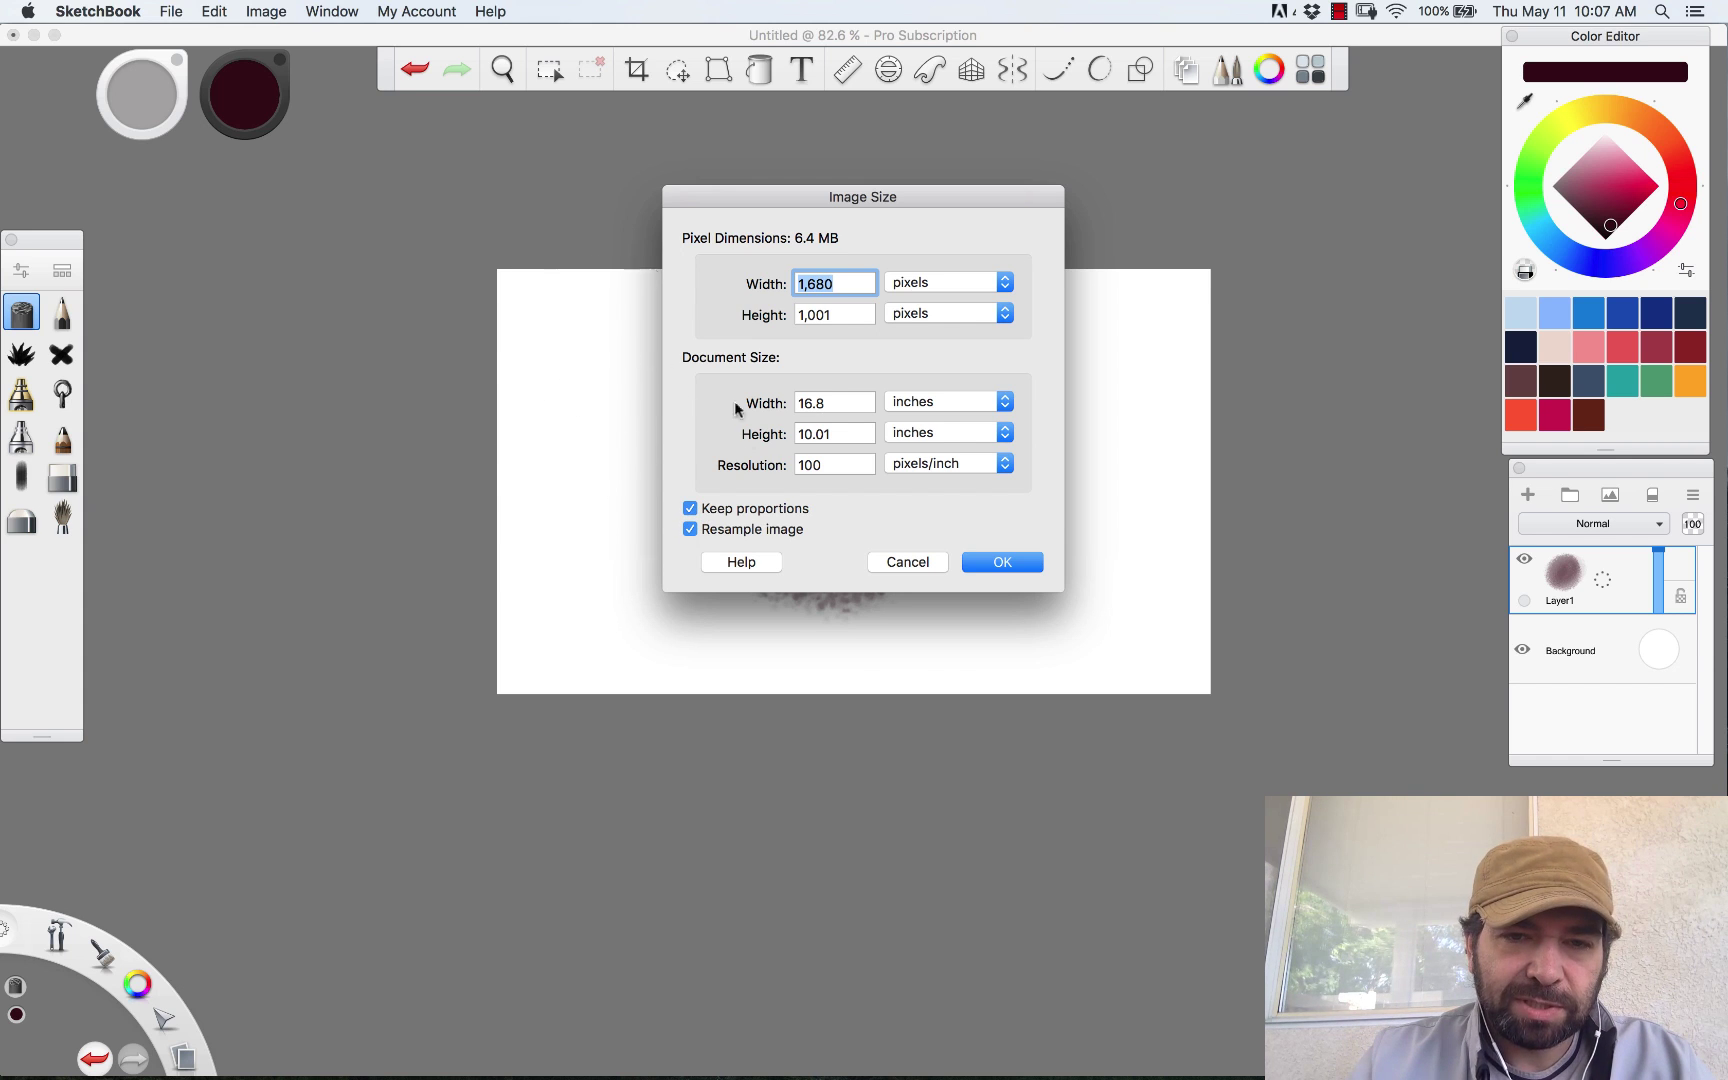
{"action": "left_click", "coordinate": [907, 562]}
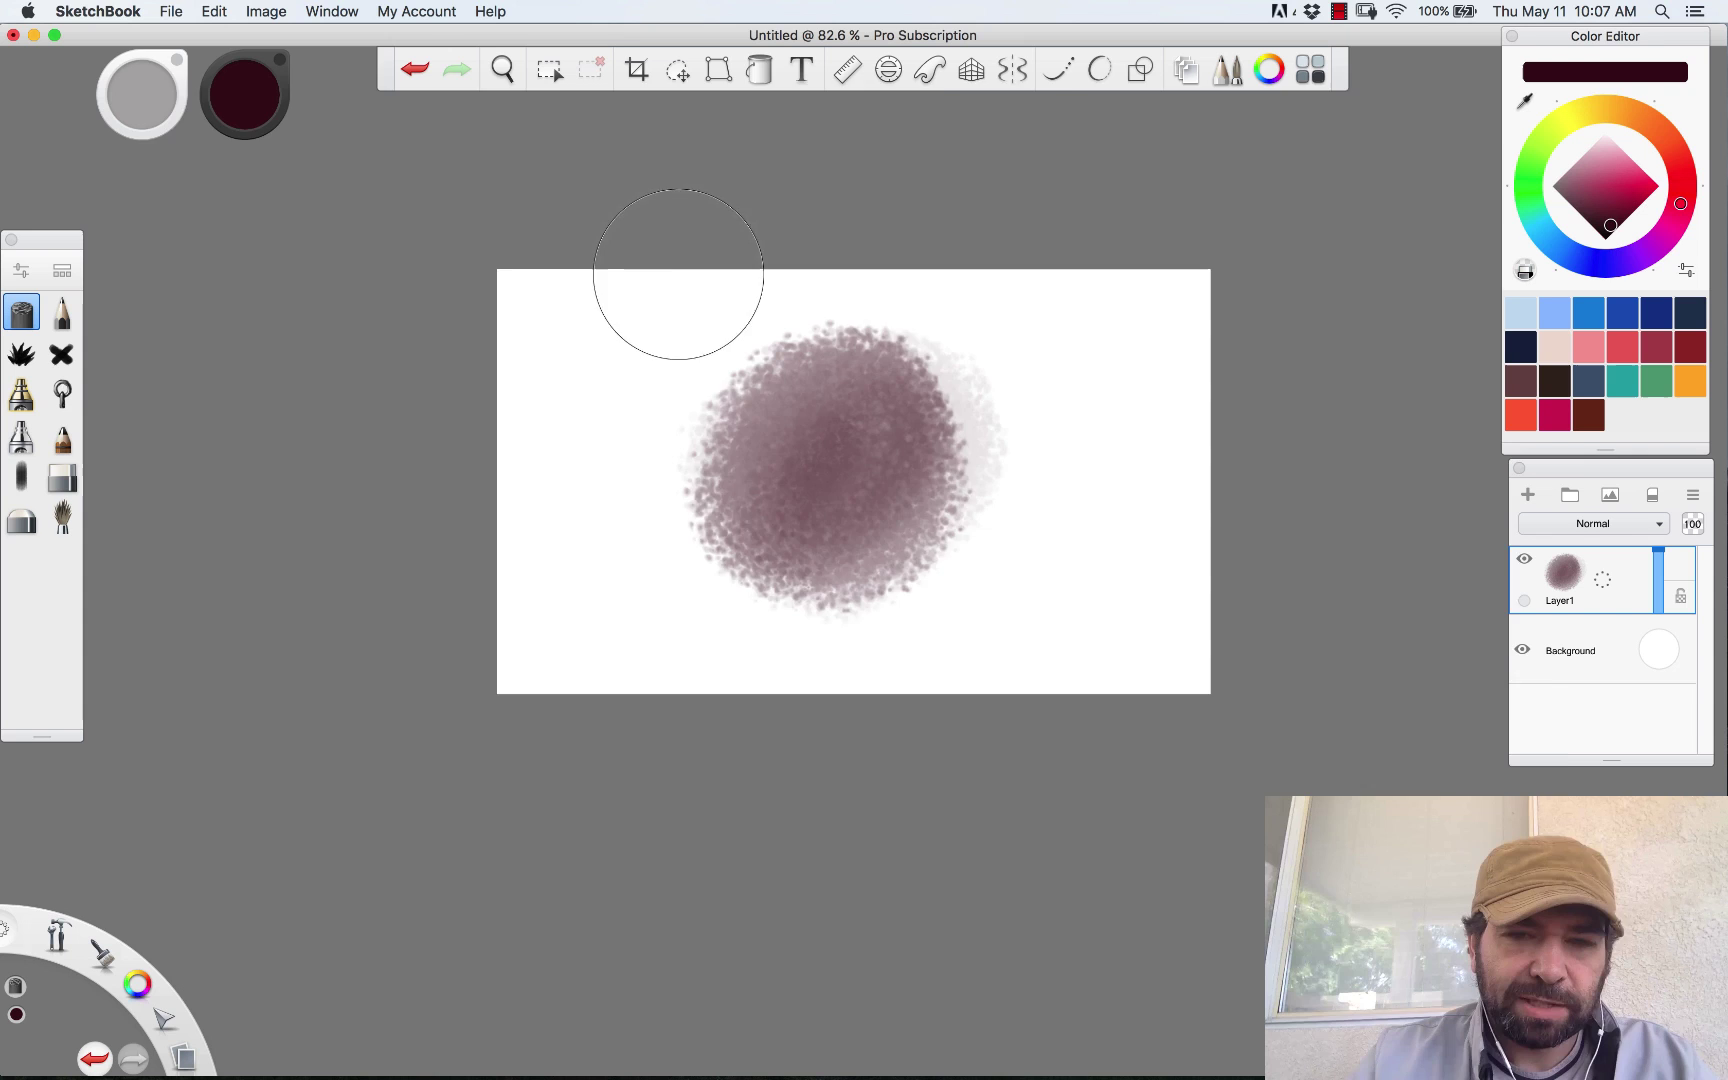
{"action": "key", "text": "super+z"}
Set the image width to 50 percent, squeezing the canvas into a tall portrait page
{"action": "left_click", "coordinate": [265, 11]}
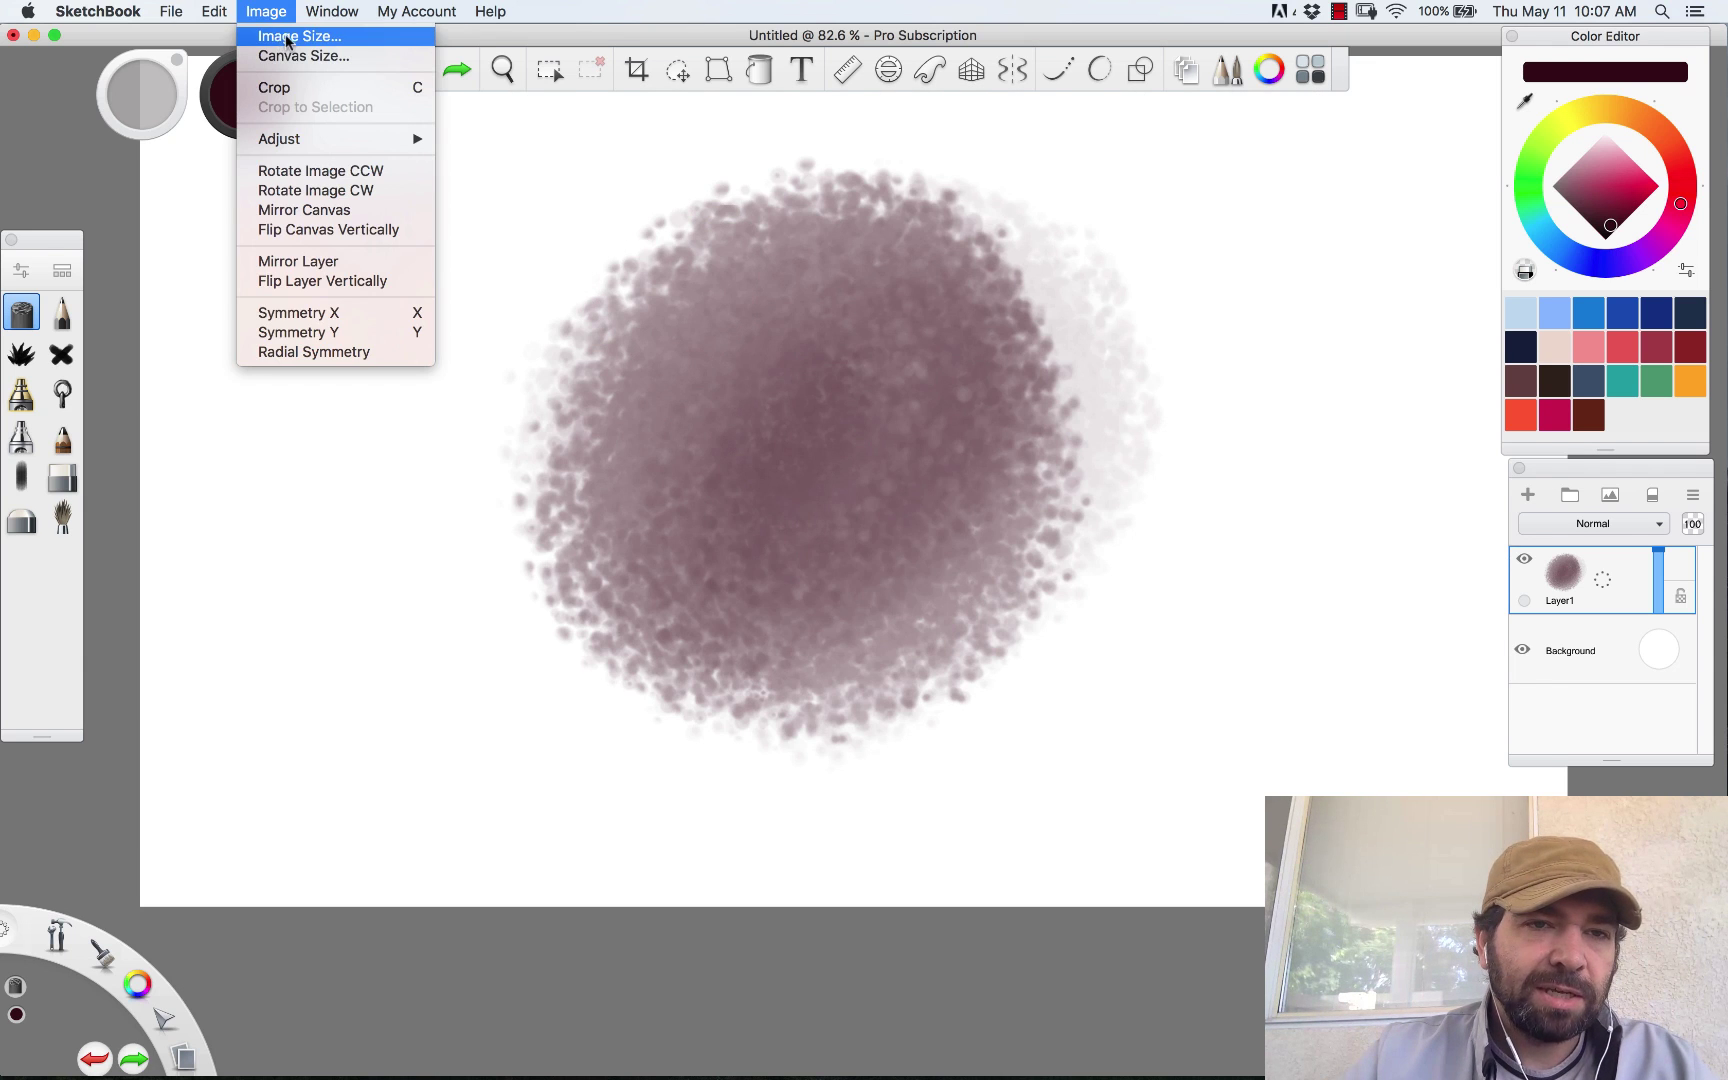
{"action": "left_click", "coordinate": [287, 37]}
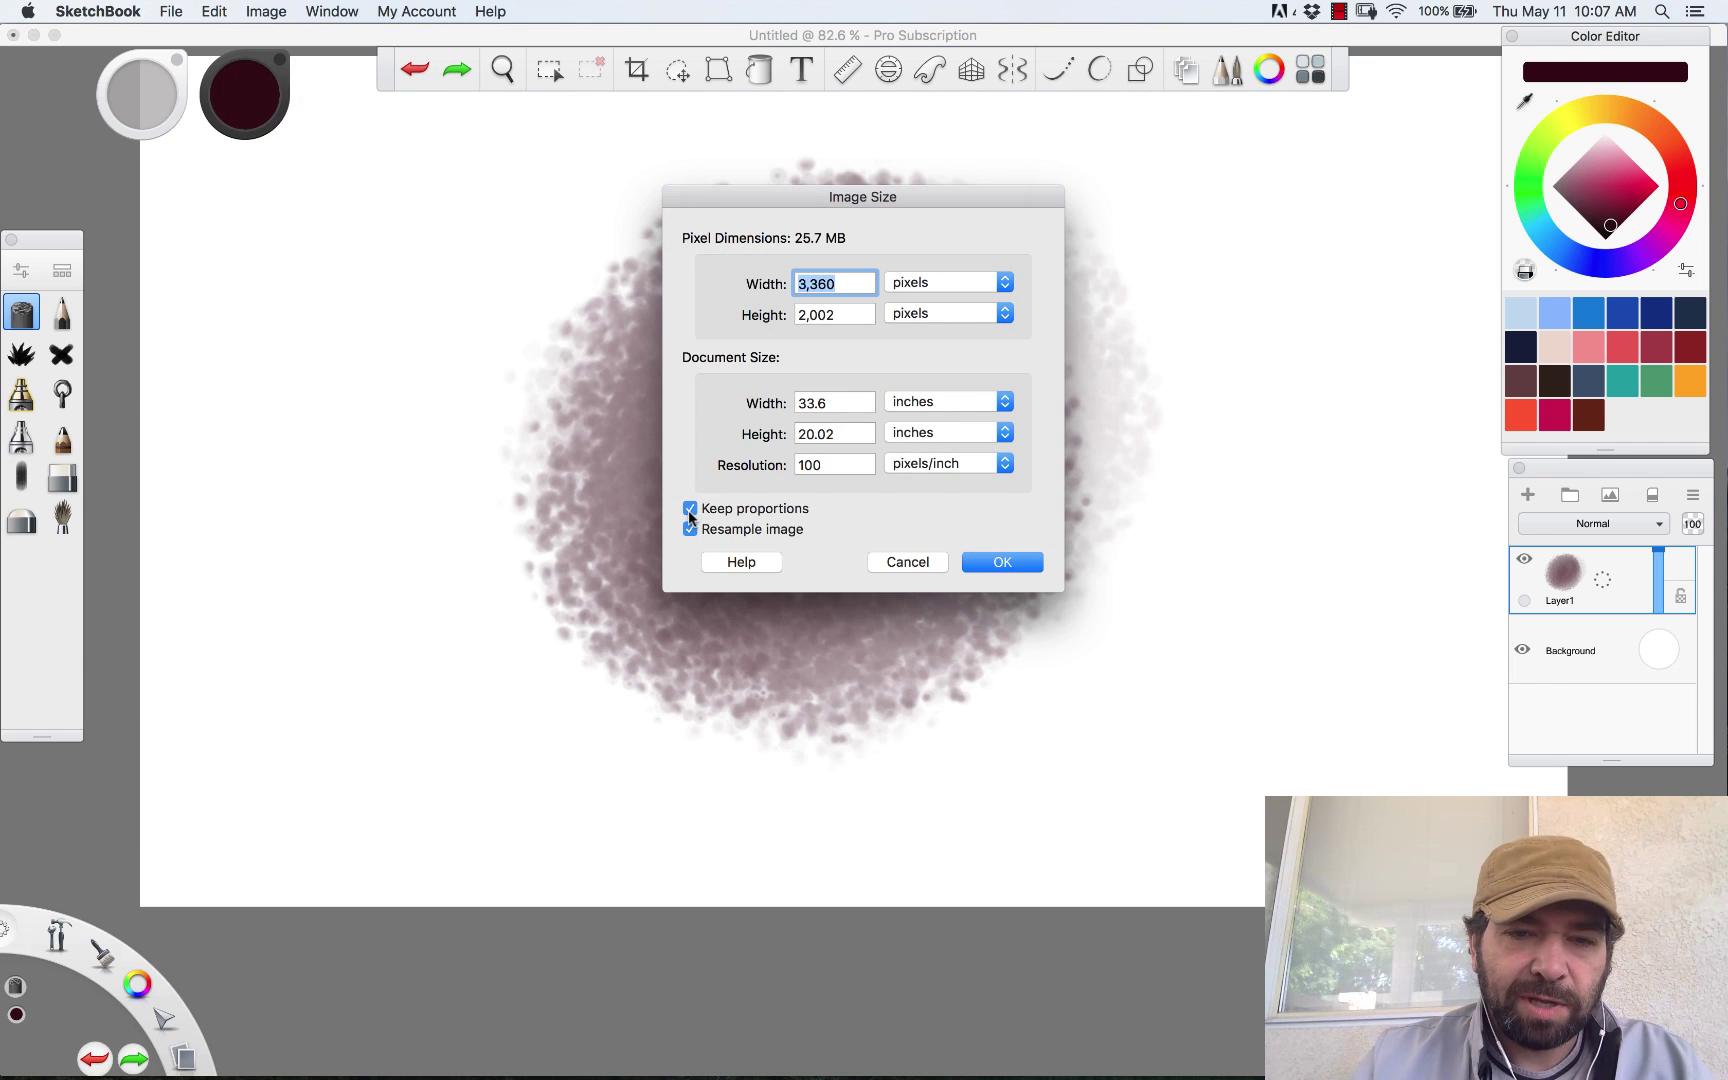
{"action": "left_click", "coordinate": [950, 284]}
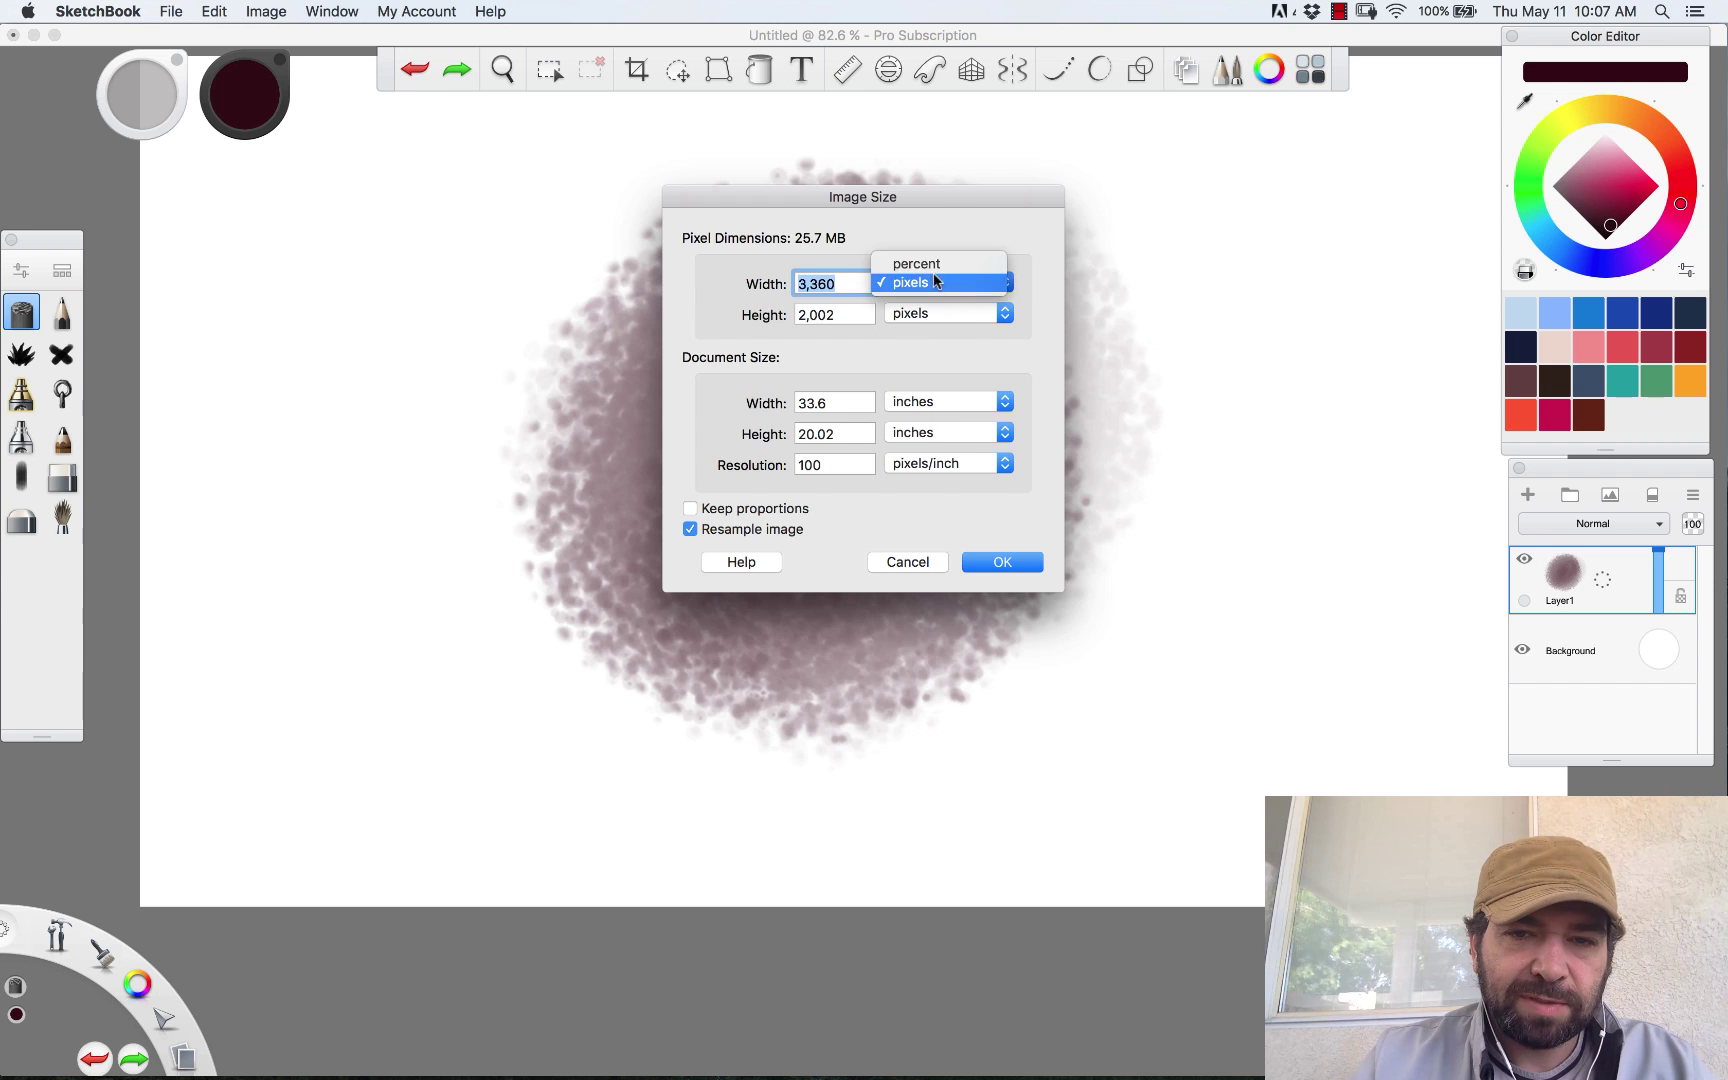
{"action": "left_click", "coordinate": [918, 268]}
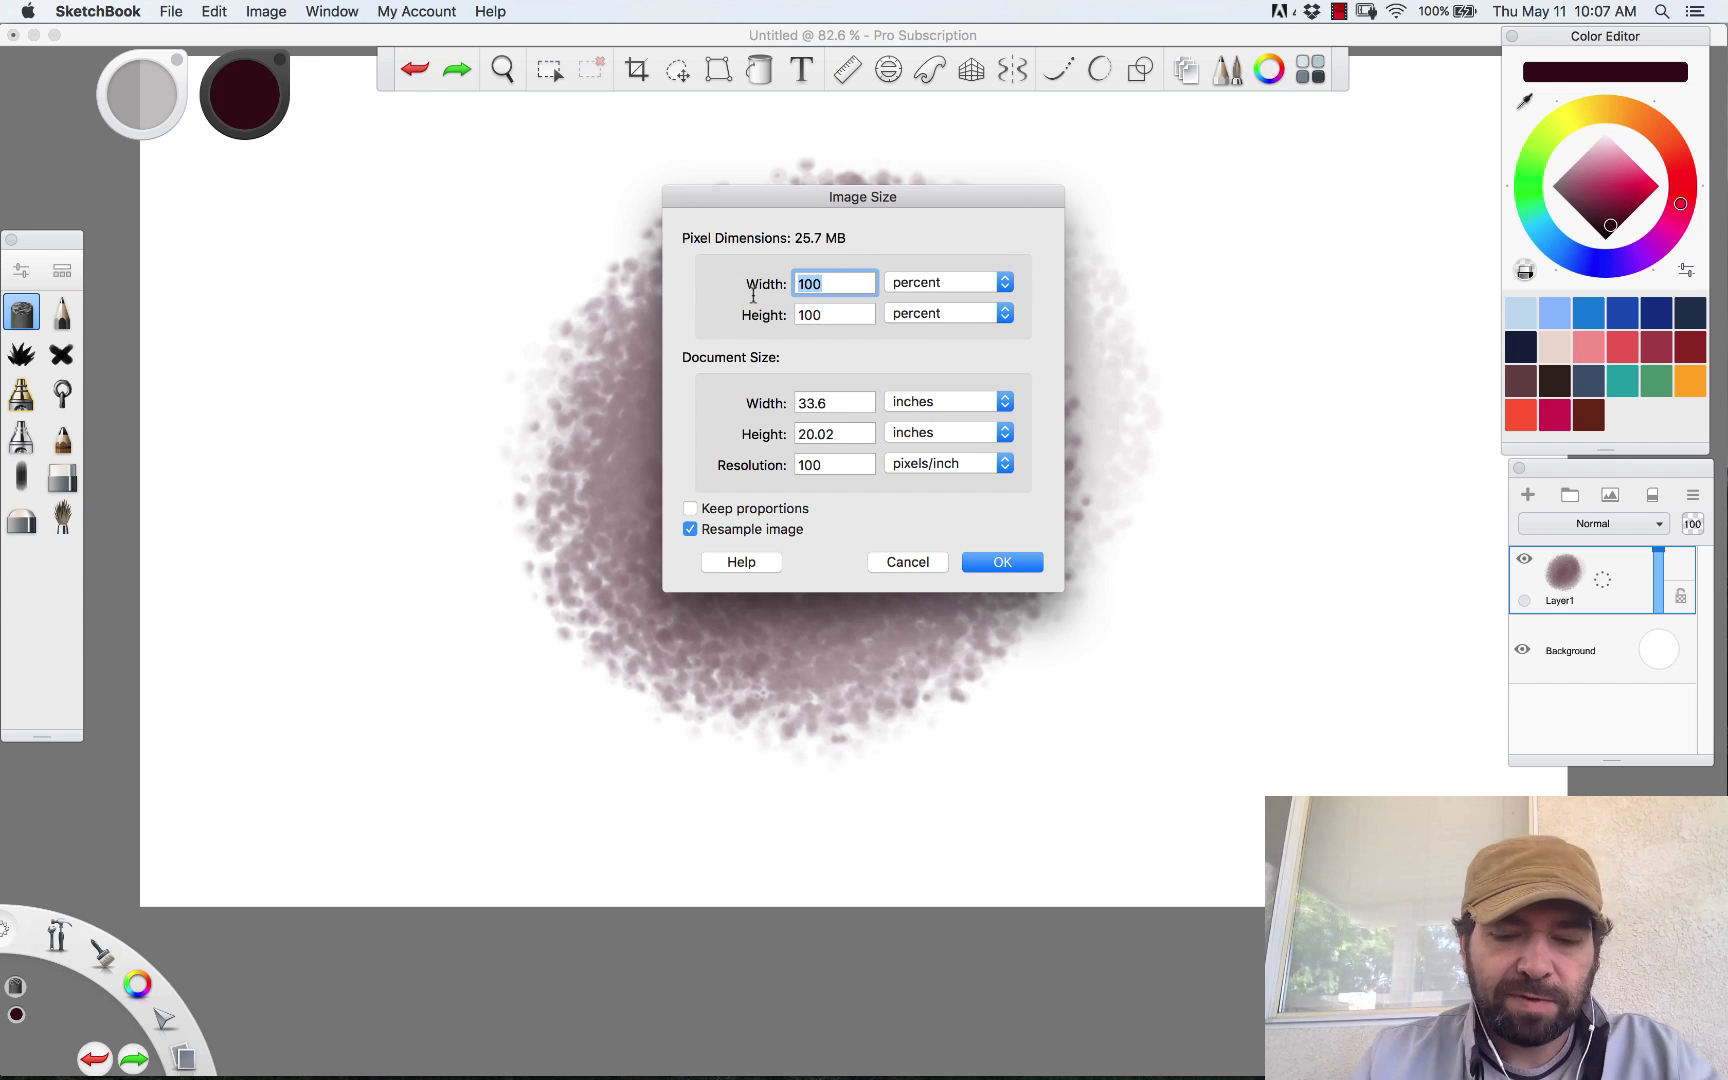
{"action": "type", "text": "50"}
{"action": "left_click", "coordinate": [1002, 562]}
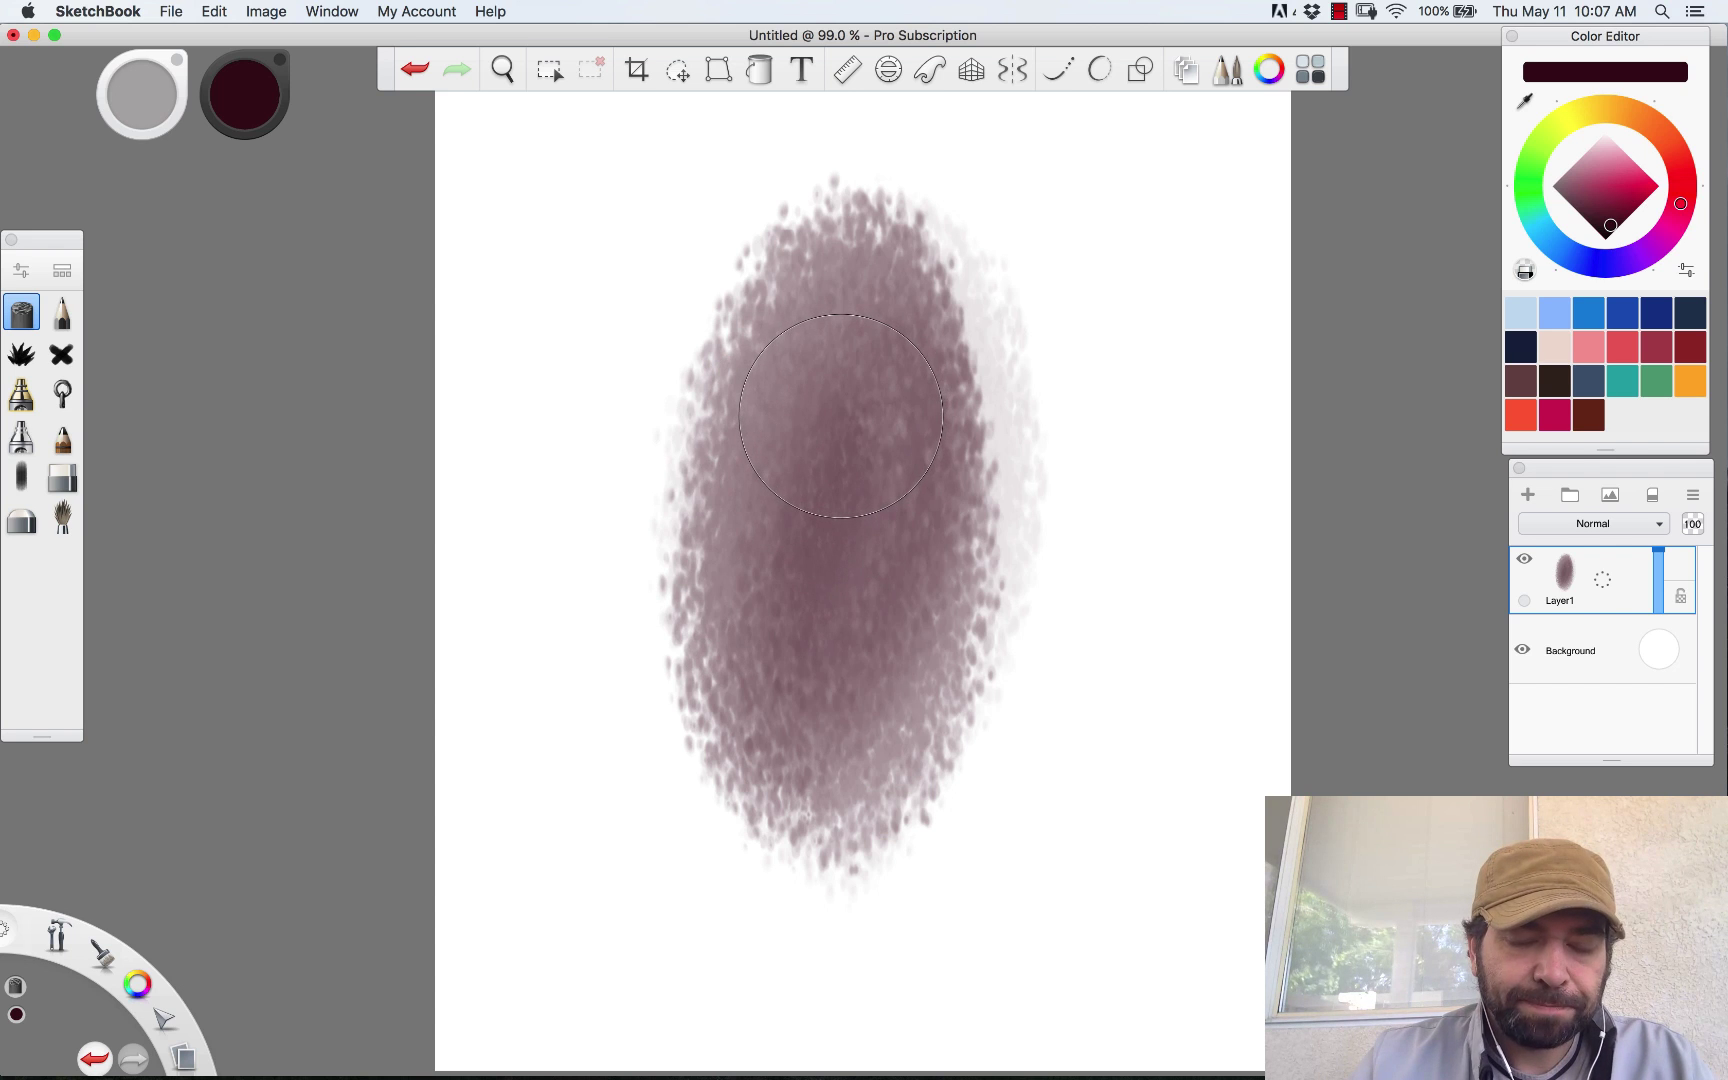
Undo the painted blob, then start and cancel an image import
{"action": "left_click", "coordinate": [414, 68]}
{"action": "left_click", "coordinate": [414, 68]}
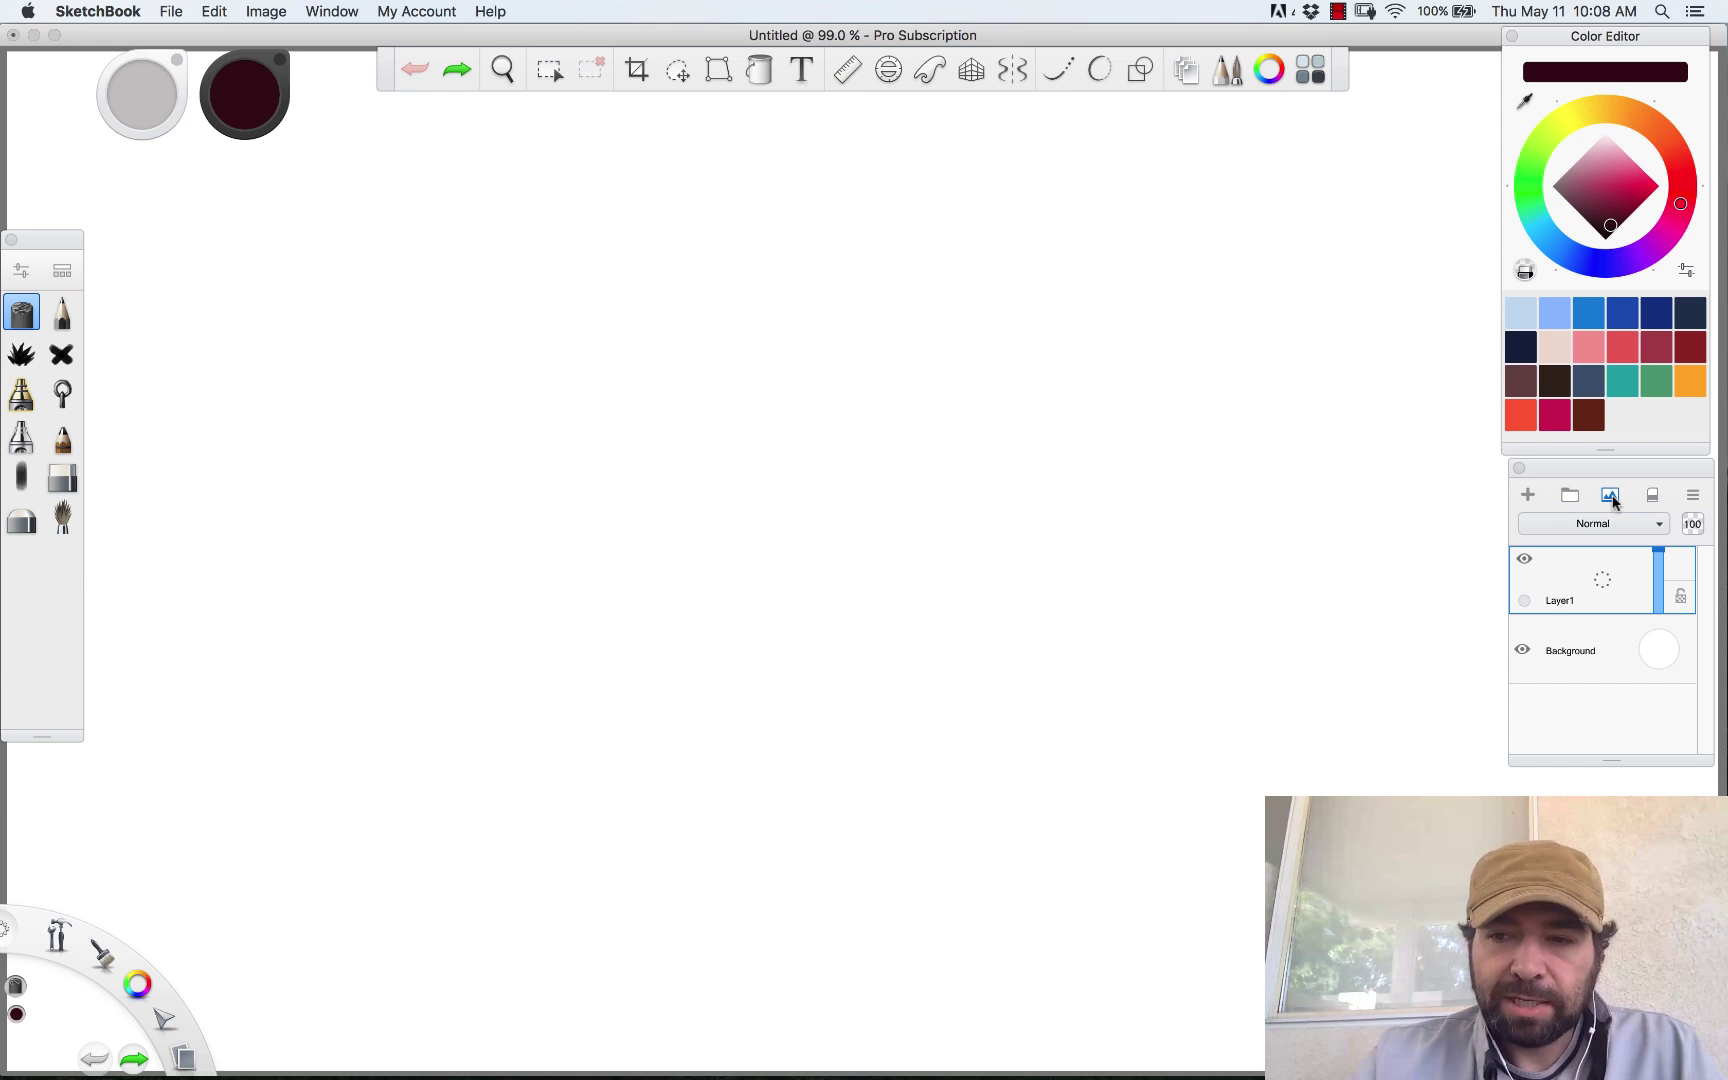
{"action": "left_click", "coordinate": [1612, 500]}
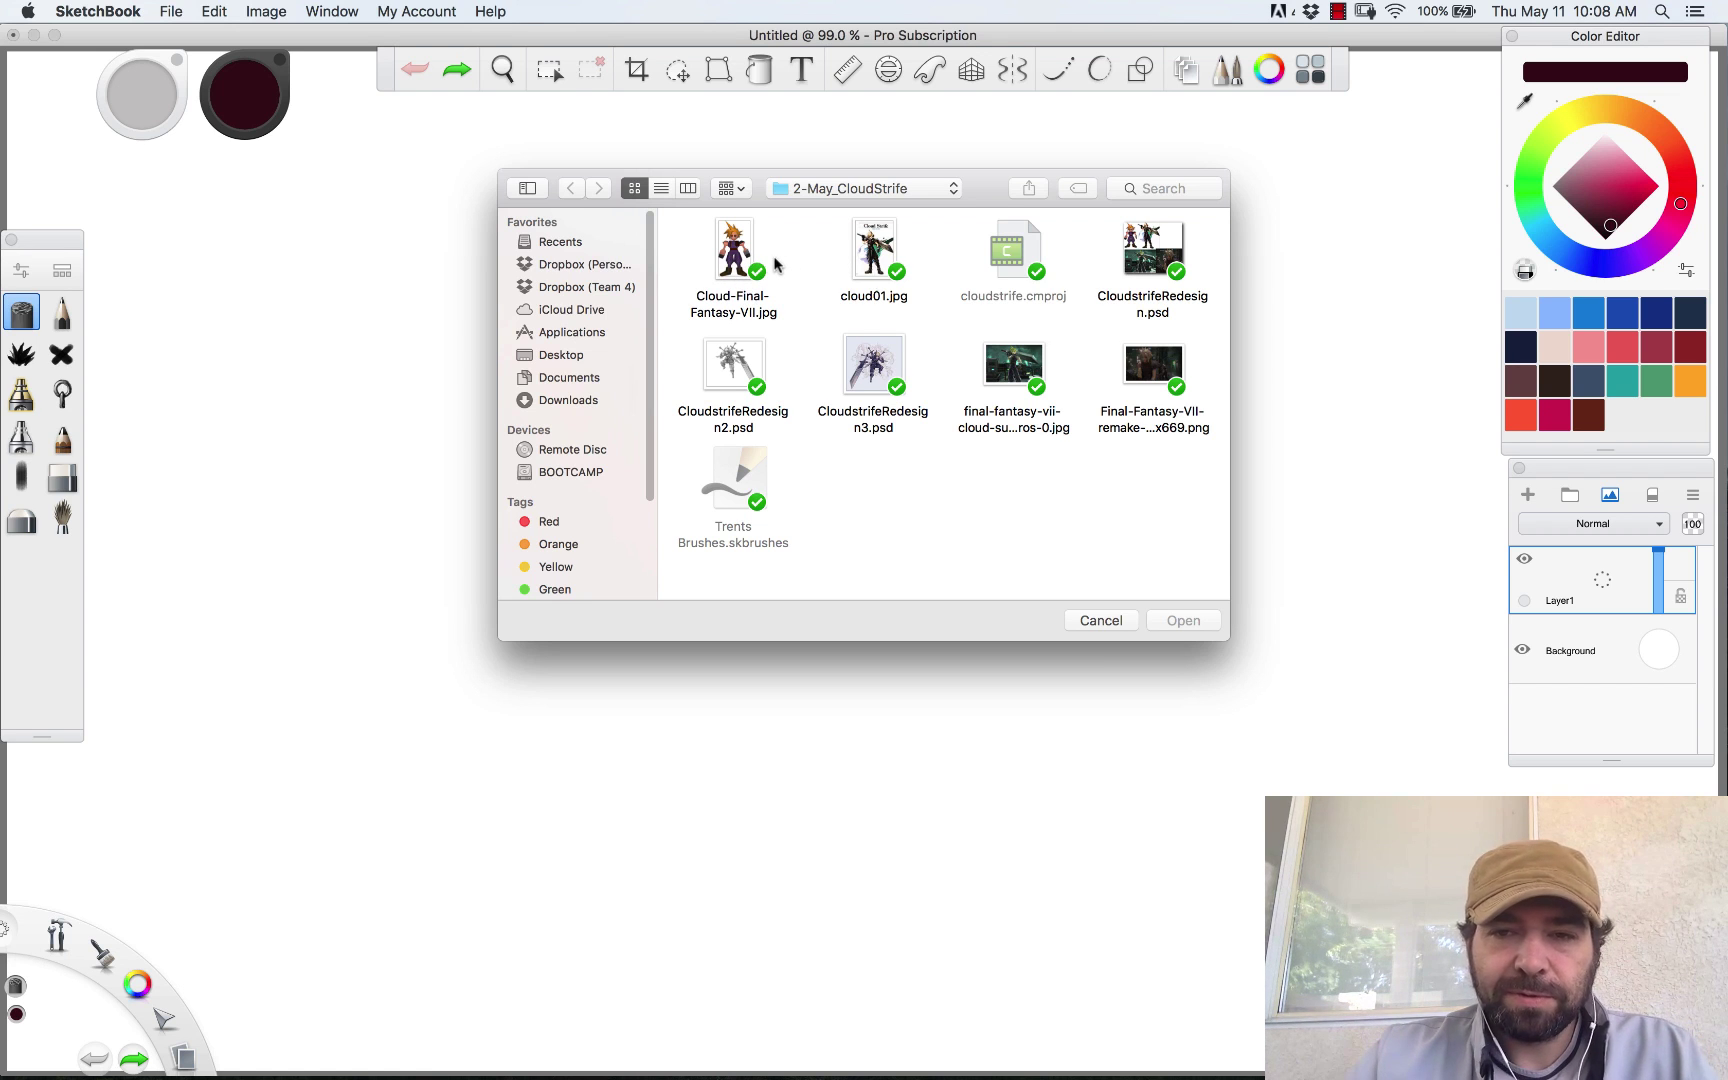
{"action": "left_click", "coordinate": [735, 288]}
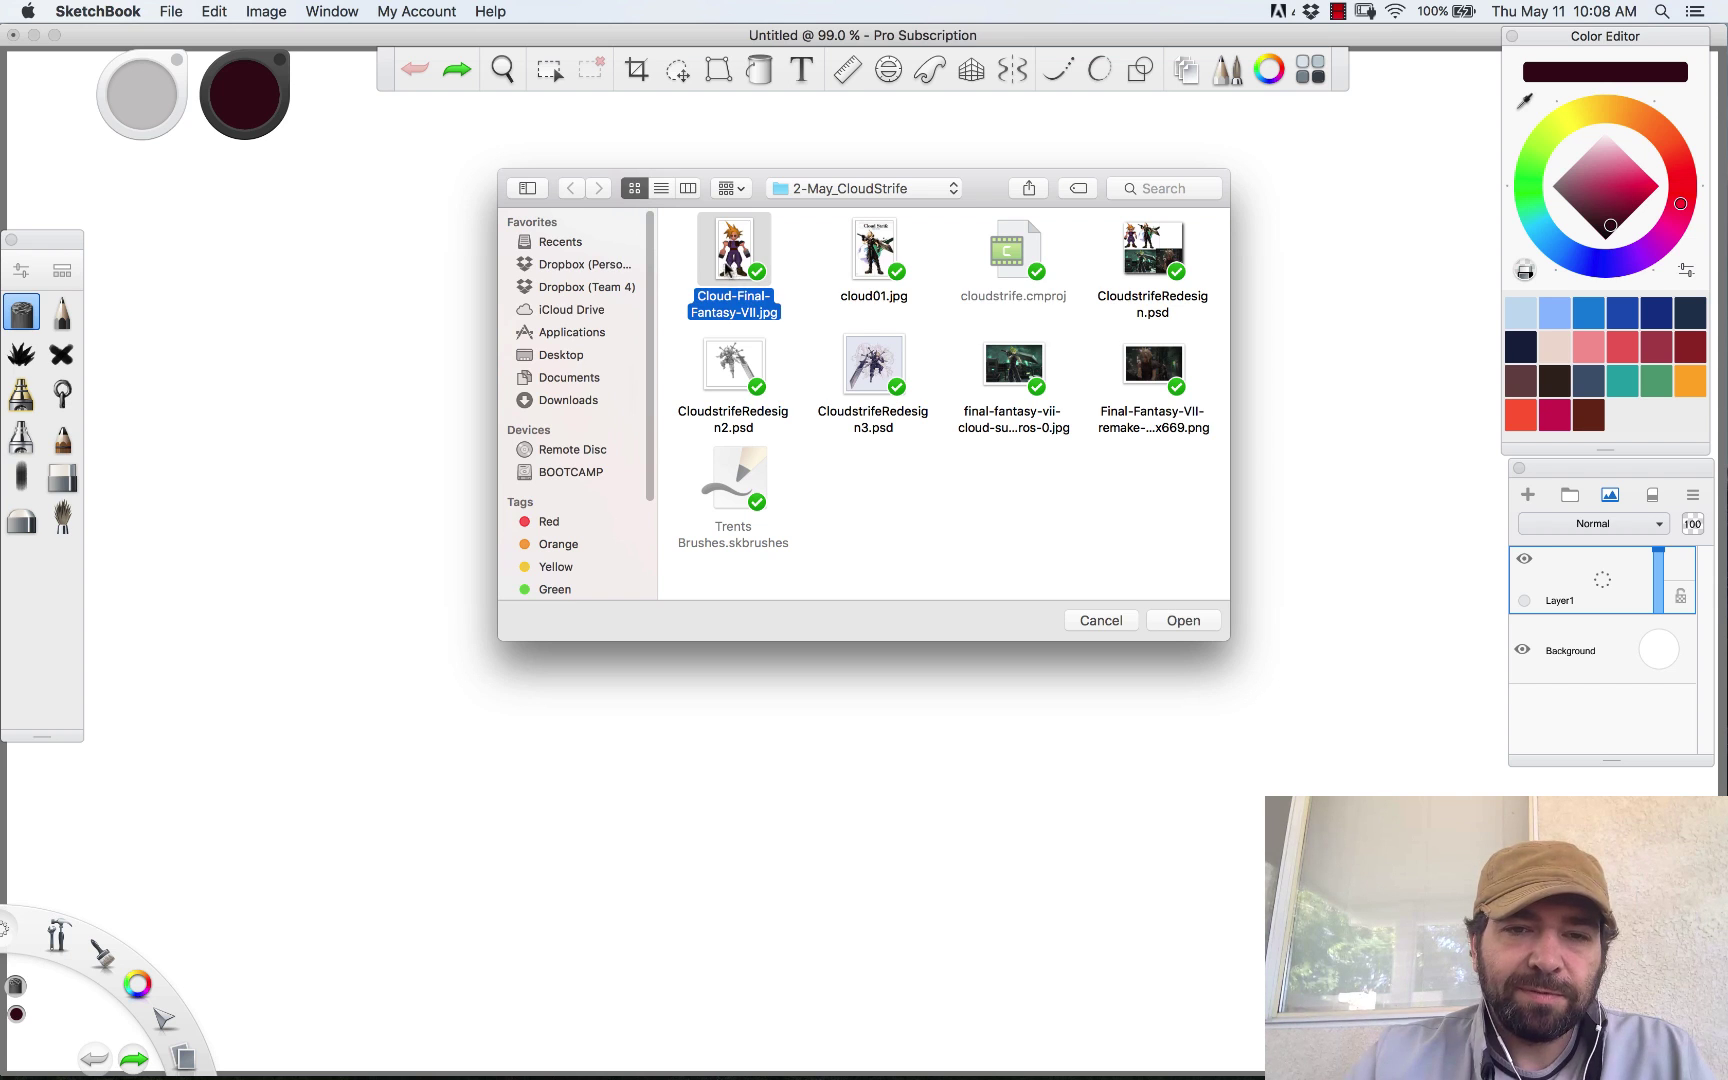
{"action": "left_click", "coordinate": [1100, 620]}
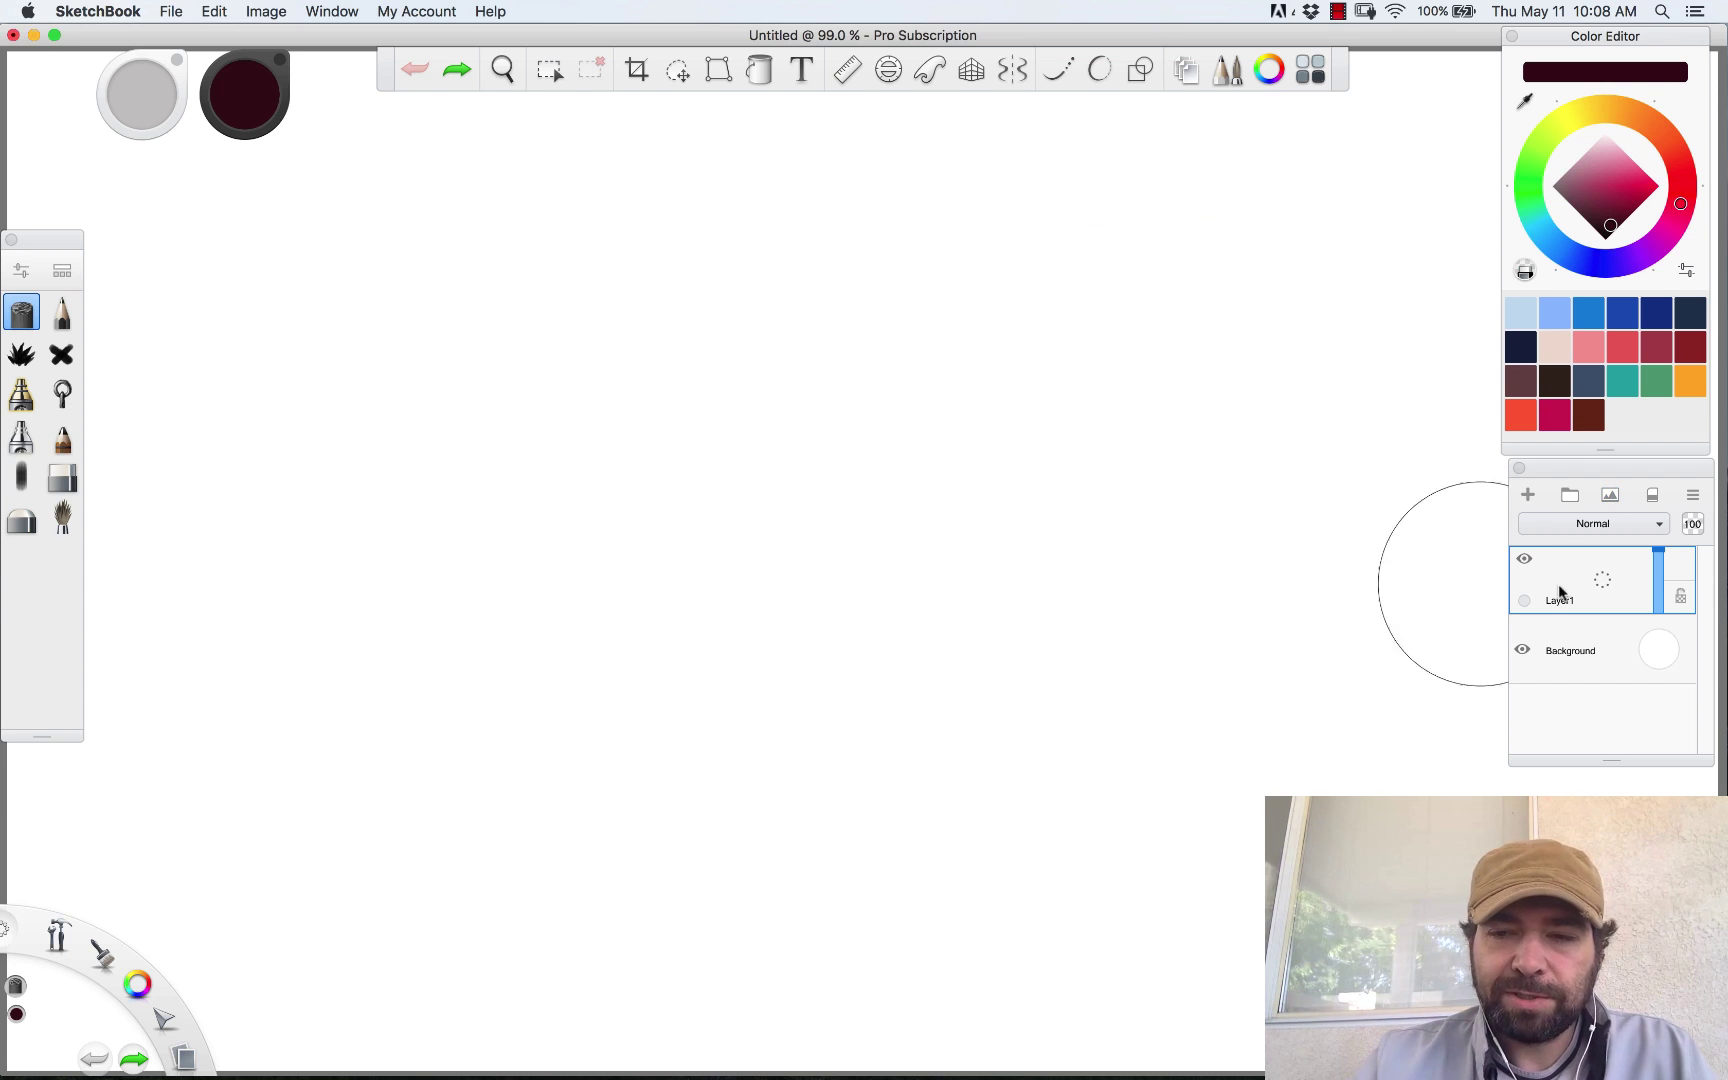
Import Cloud-Final-Fantasy-VII.jpg onto a new layer, scale it to 400% and move it upper left
{"action": "left_click", "coordinate": [1609, 500]}
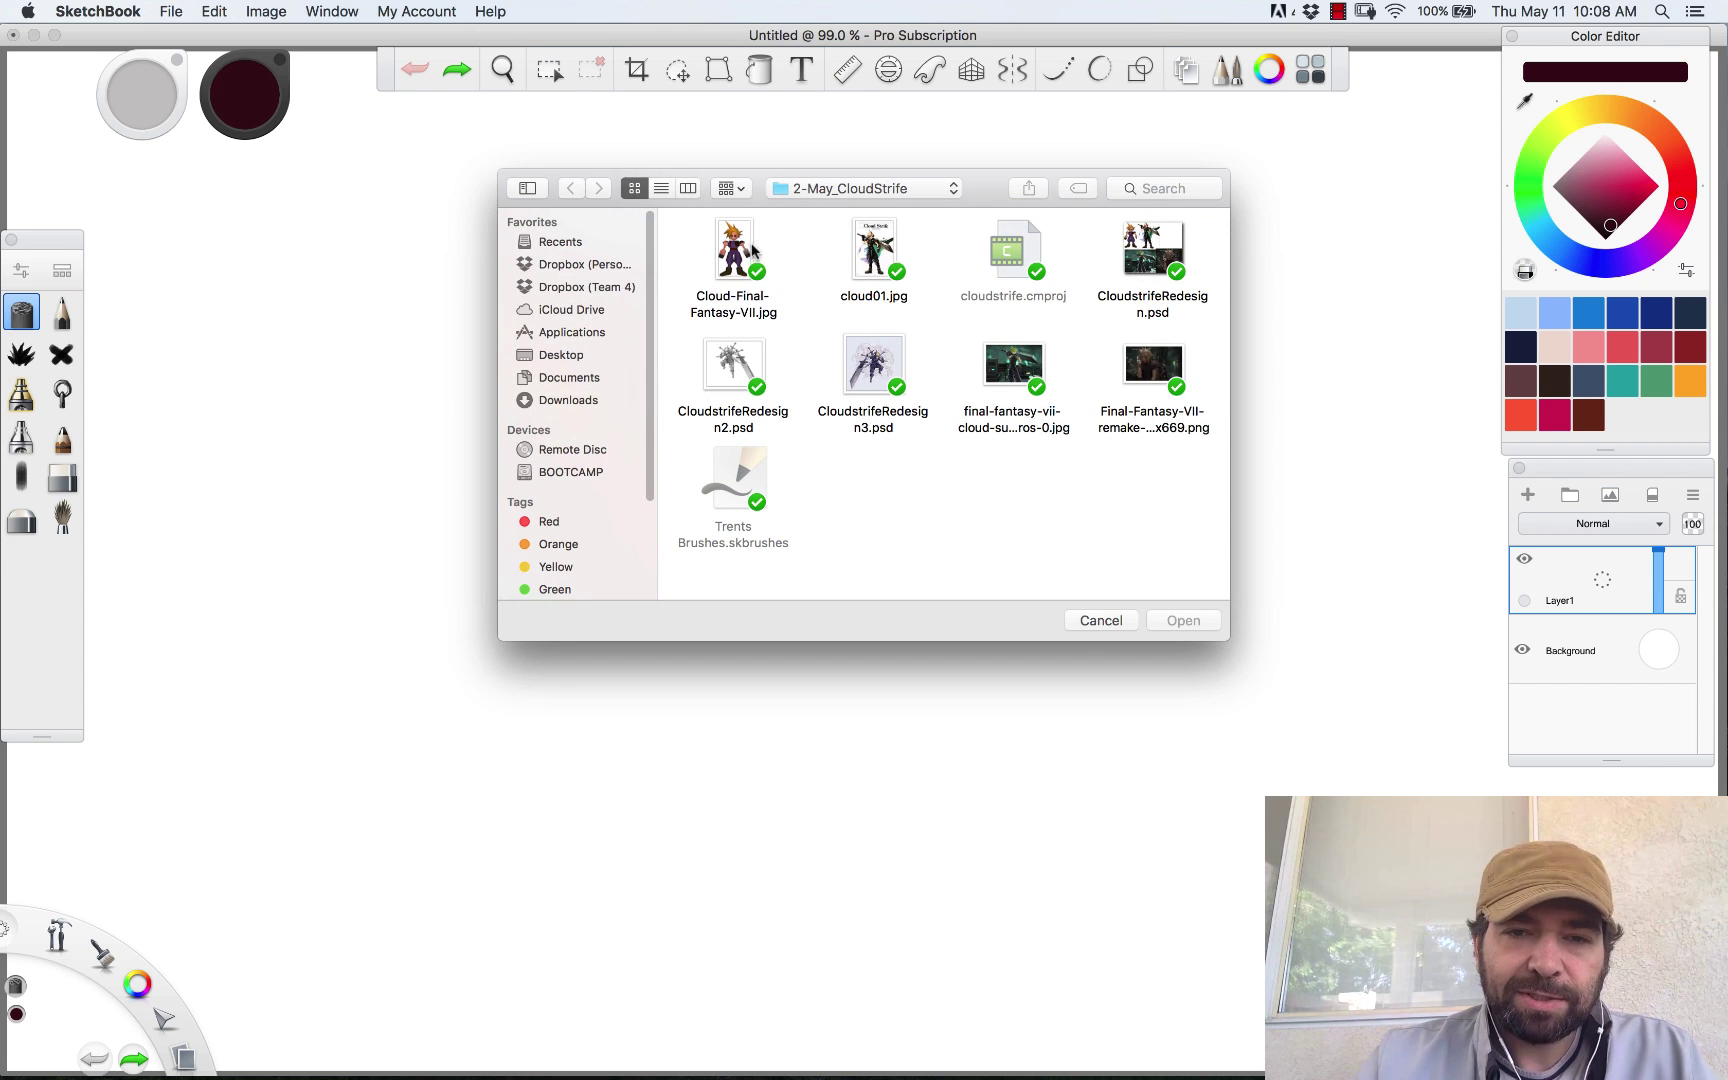
{"action": "left_click", "coordinate": [731, 264]}
{"action": "left_click", "coordinate": [876, 260]}
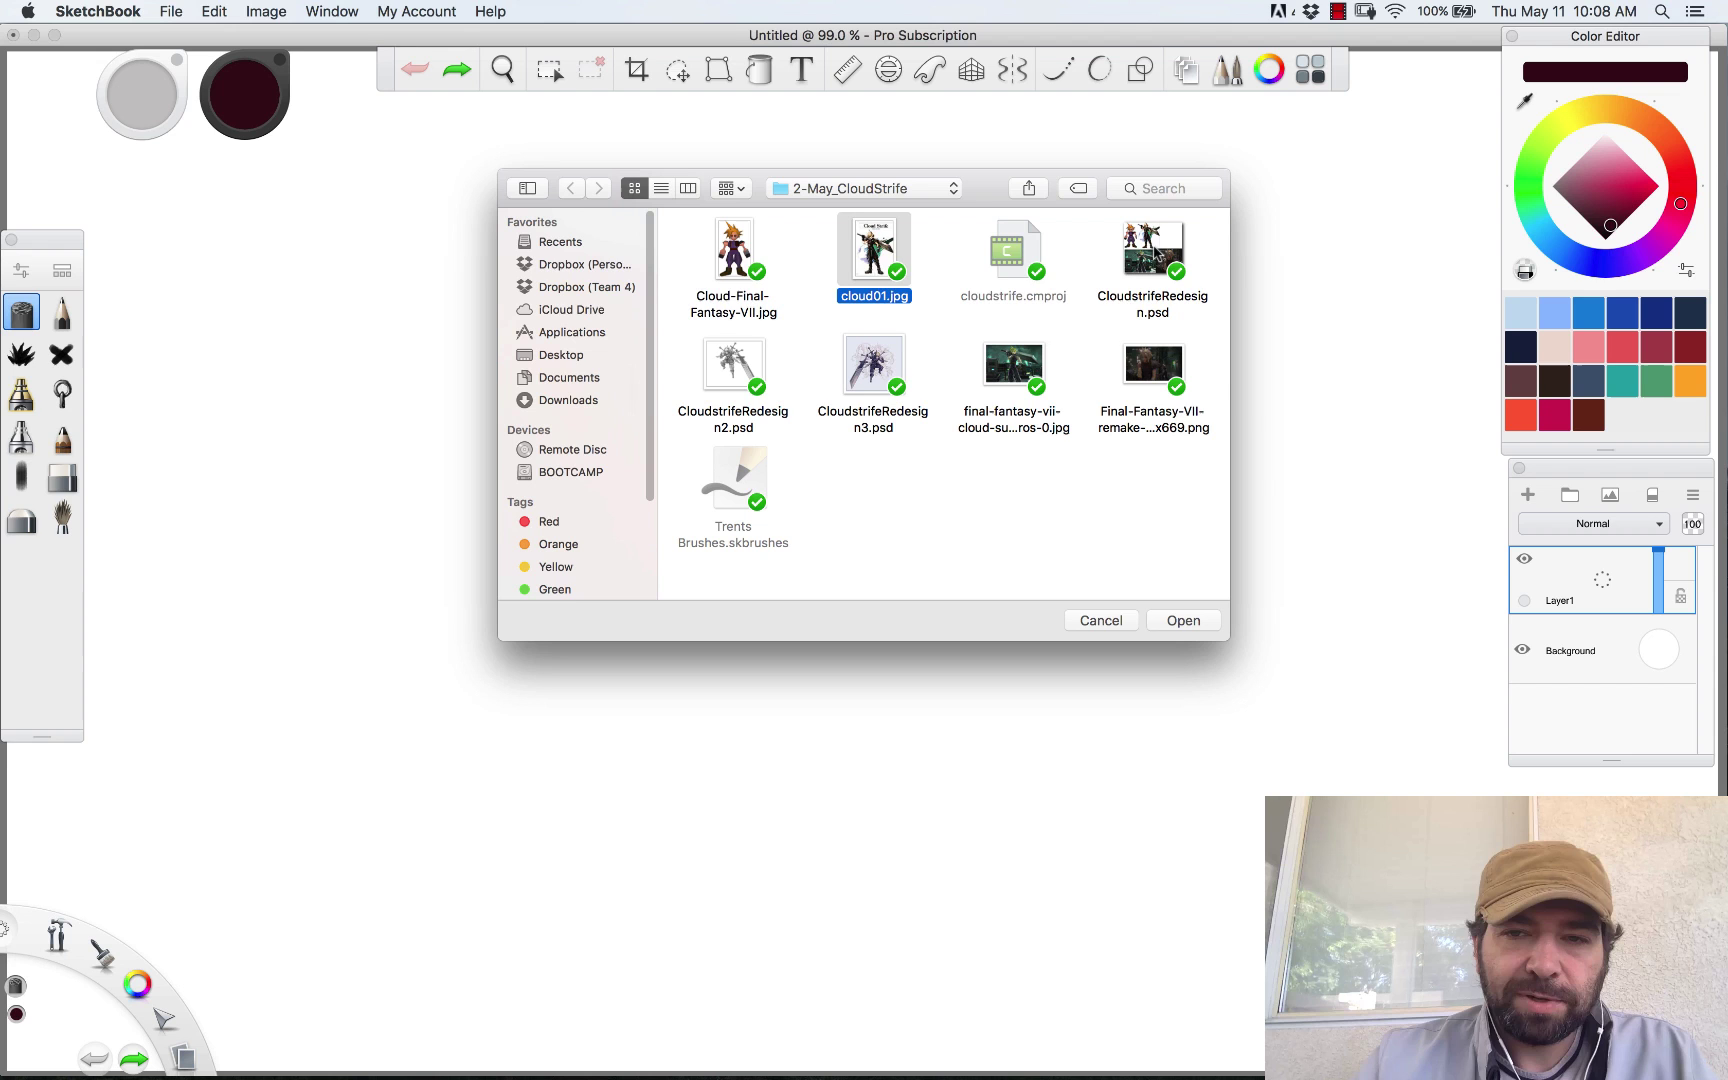
{"action": "left_click", "coordinate": [745, 258]}
{"action": "left_click", "coordinate": [1170, 624]}
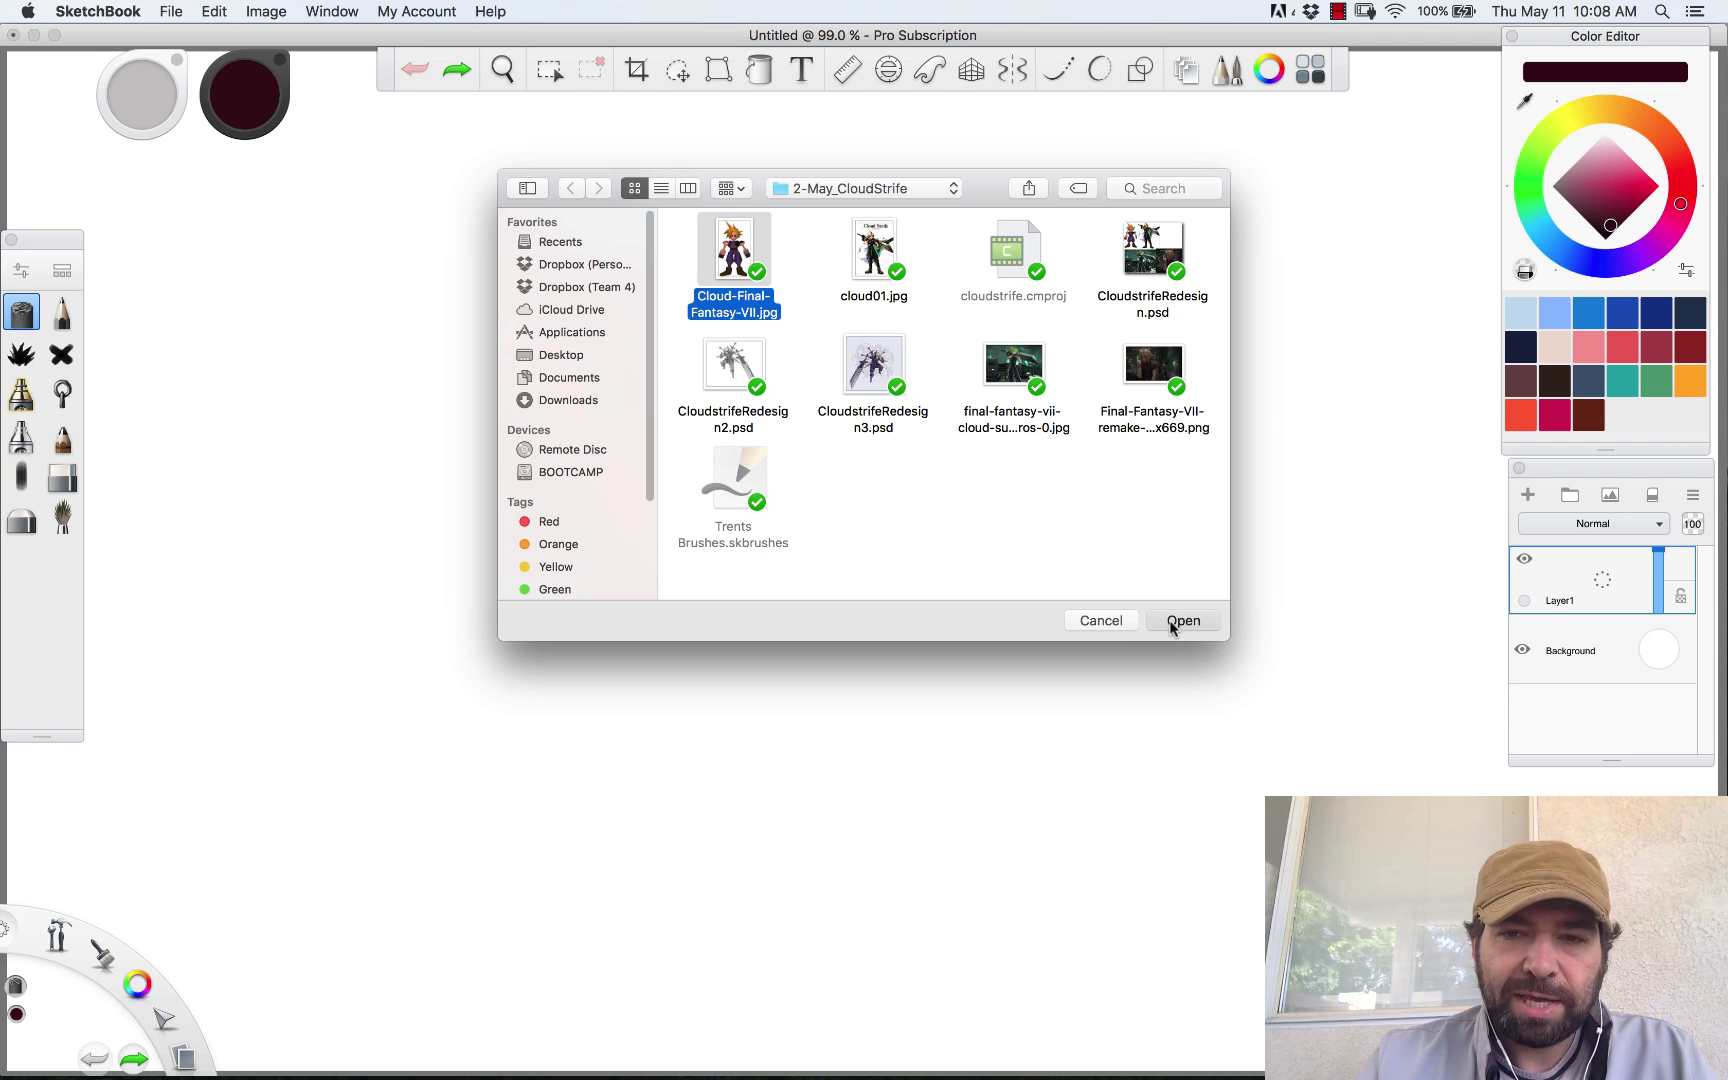
{"action": "left_click_drag", "start_coordinate": [1076, 672], "coordinate": [1012, 360]}
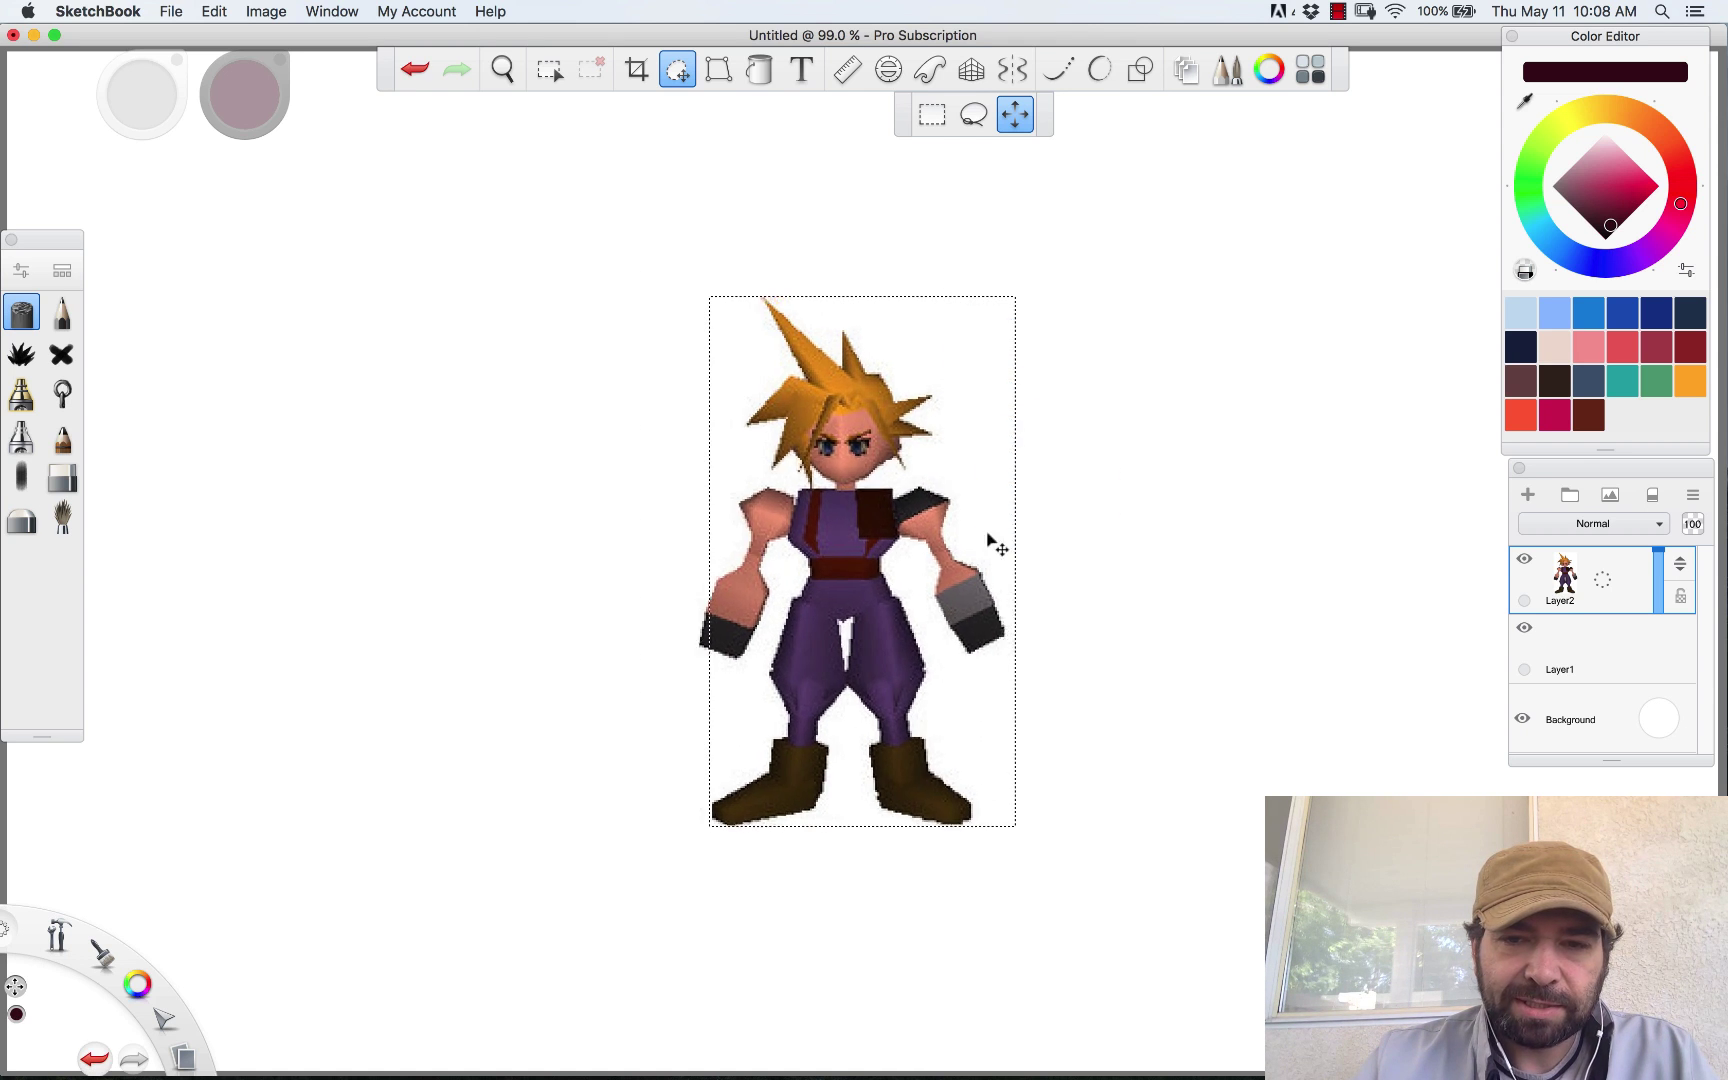
{"action": "left_click_drag", "start_coordinate": [991, 544], "coordinate": [445, 374]}
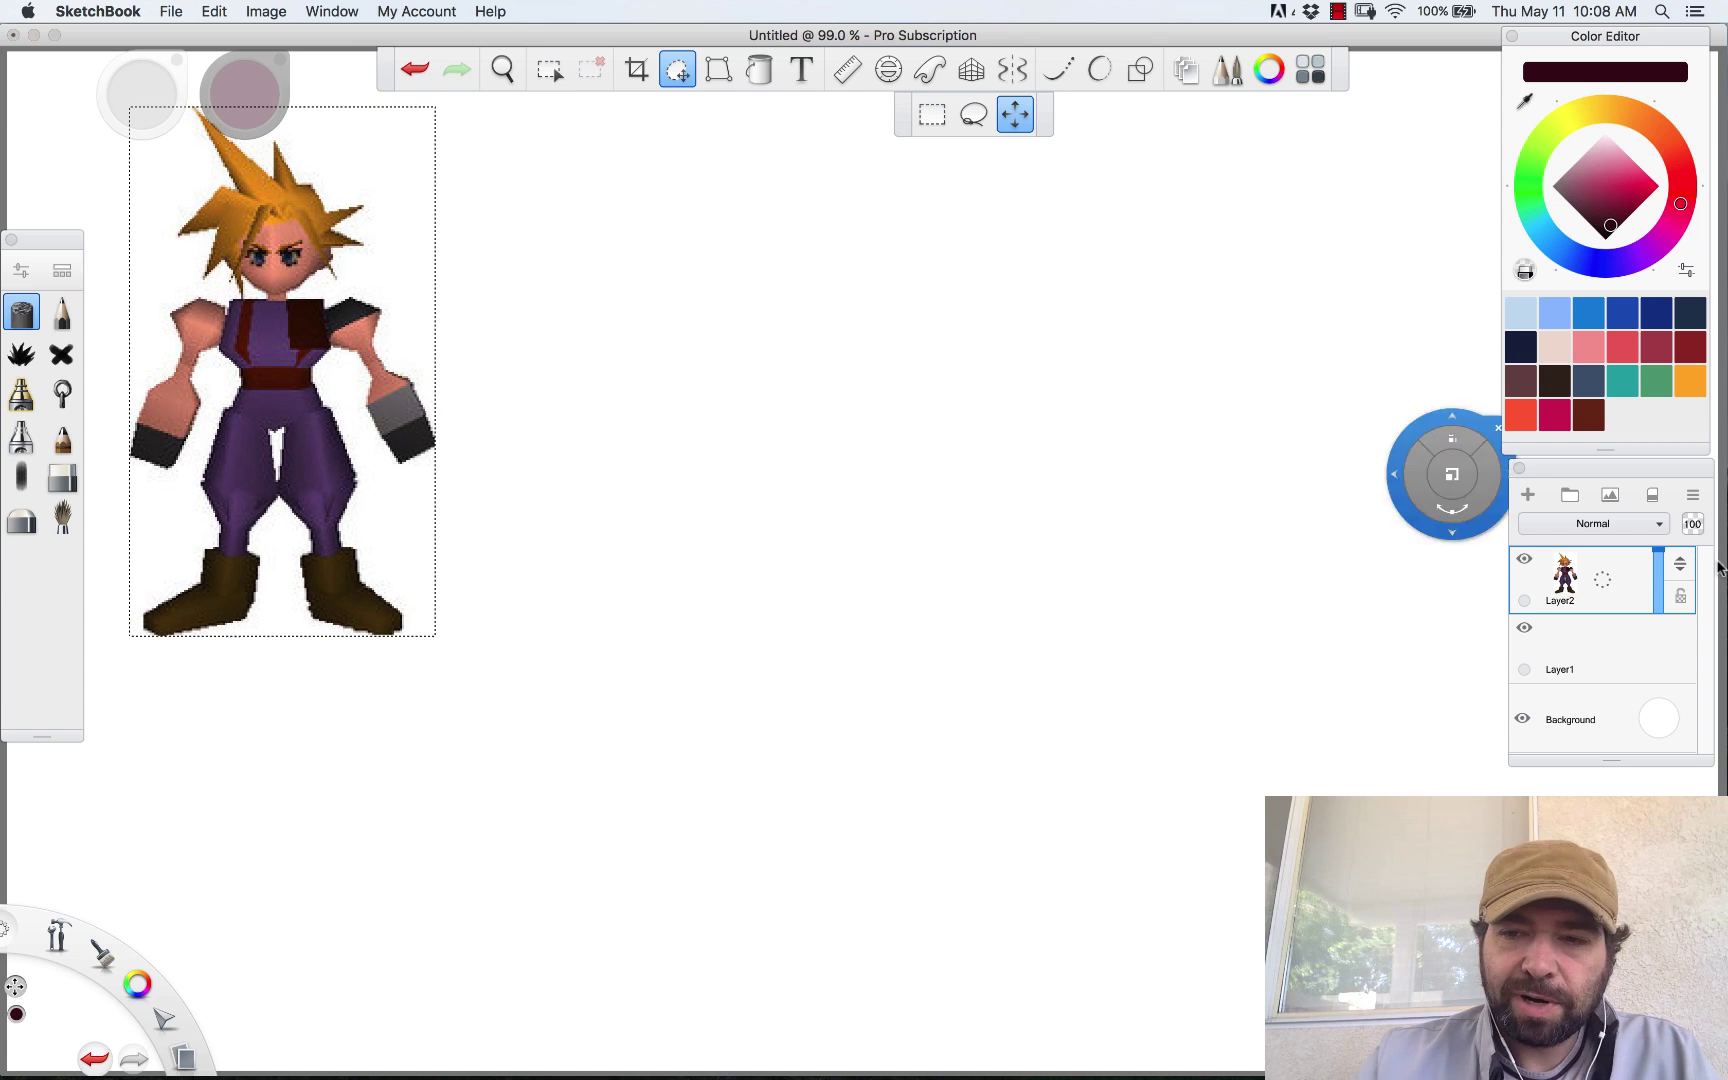
Import cloud01.jpg, shrink it to about 44%, and place it at the upper middle
{"action": "left_click", "coordinate": [1607, 497]}
{"action": "left_click", "coordinate": [884, 280]}
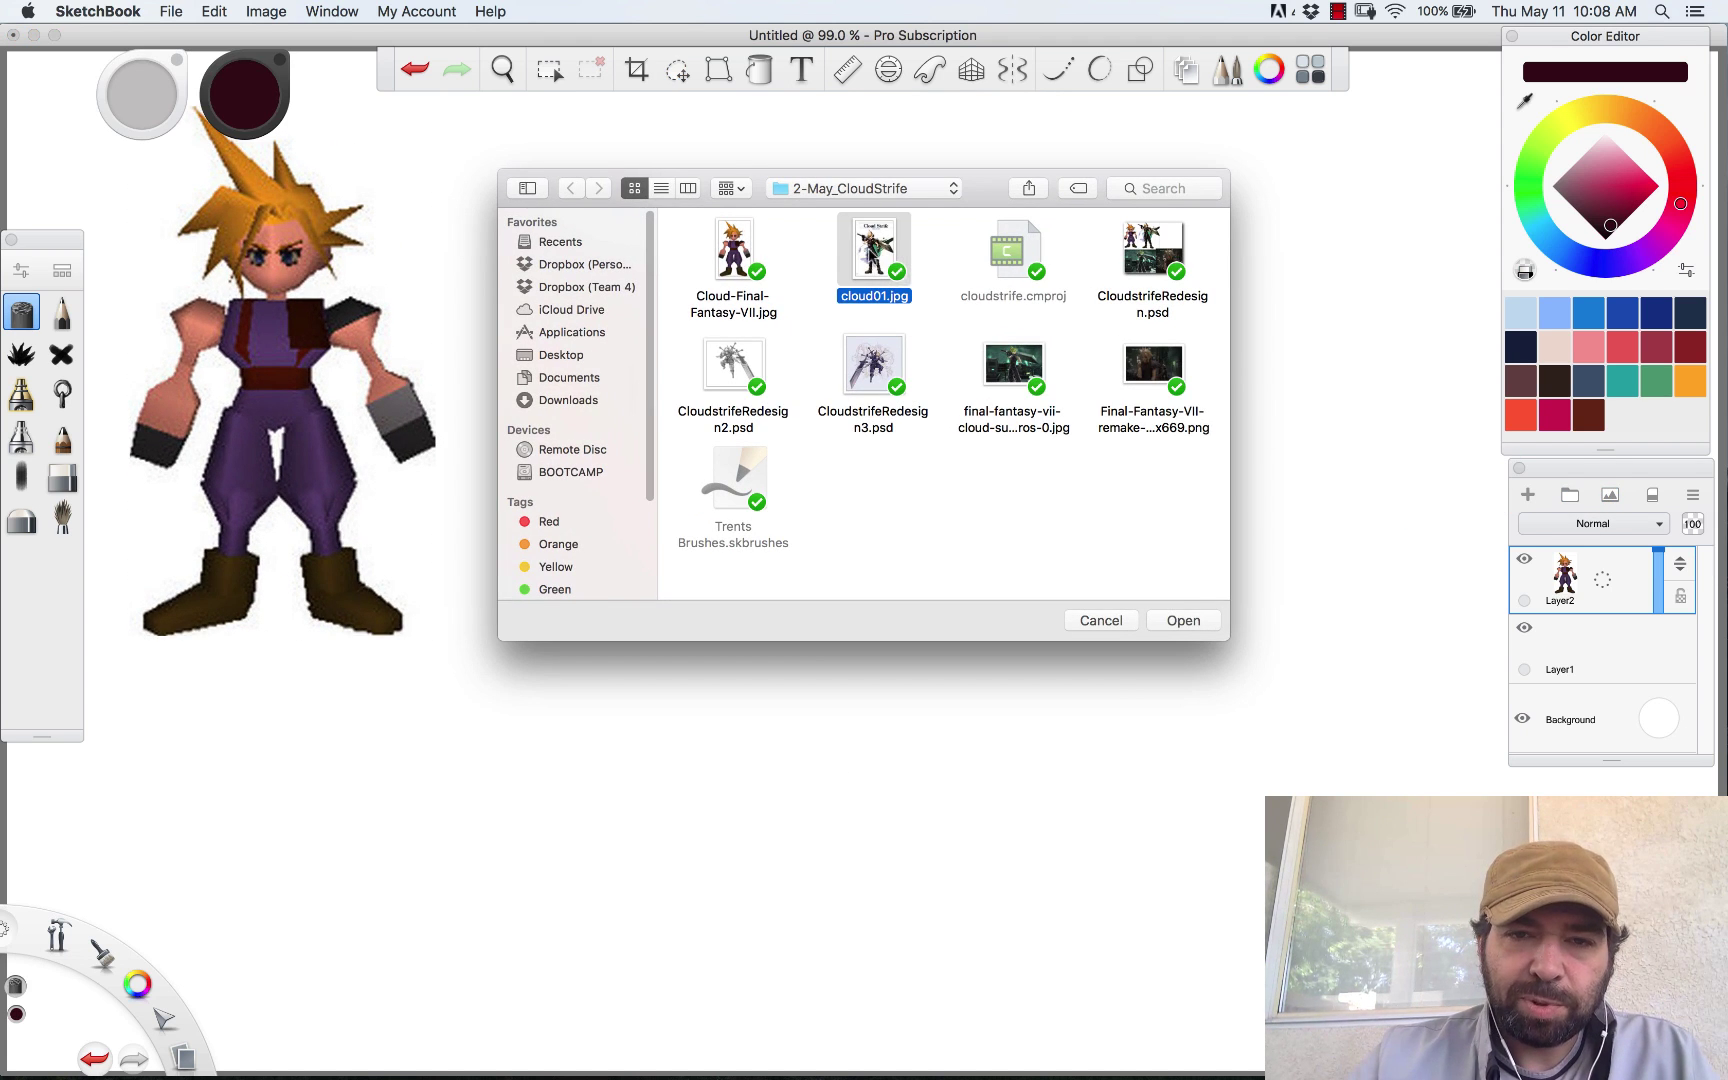
{"action": "left_click", "coordinate": [1183, 620]}
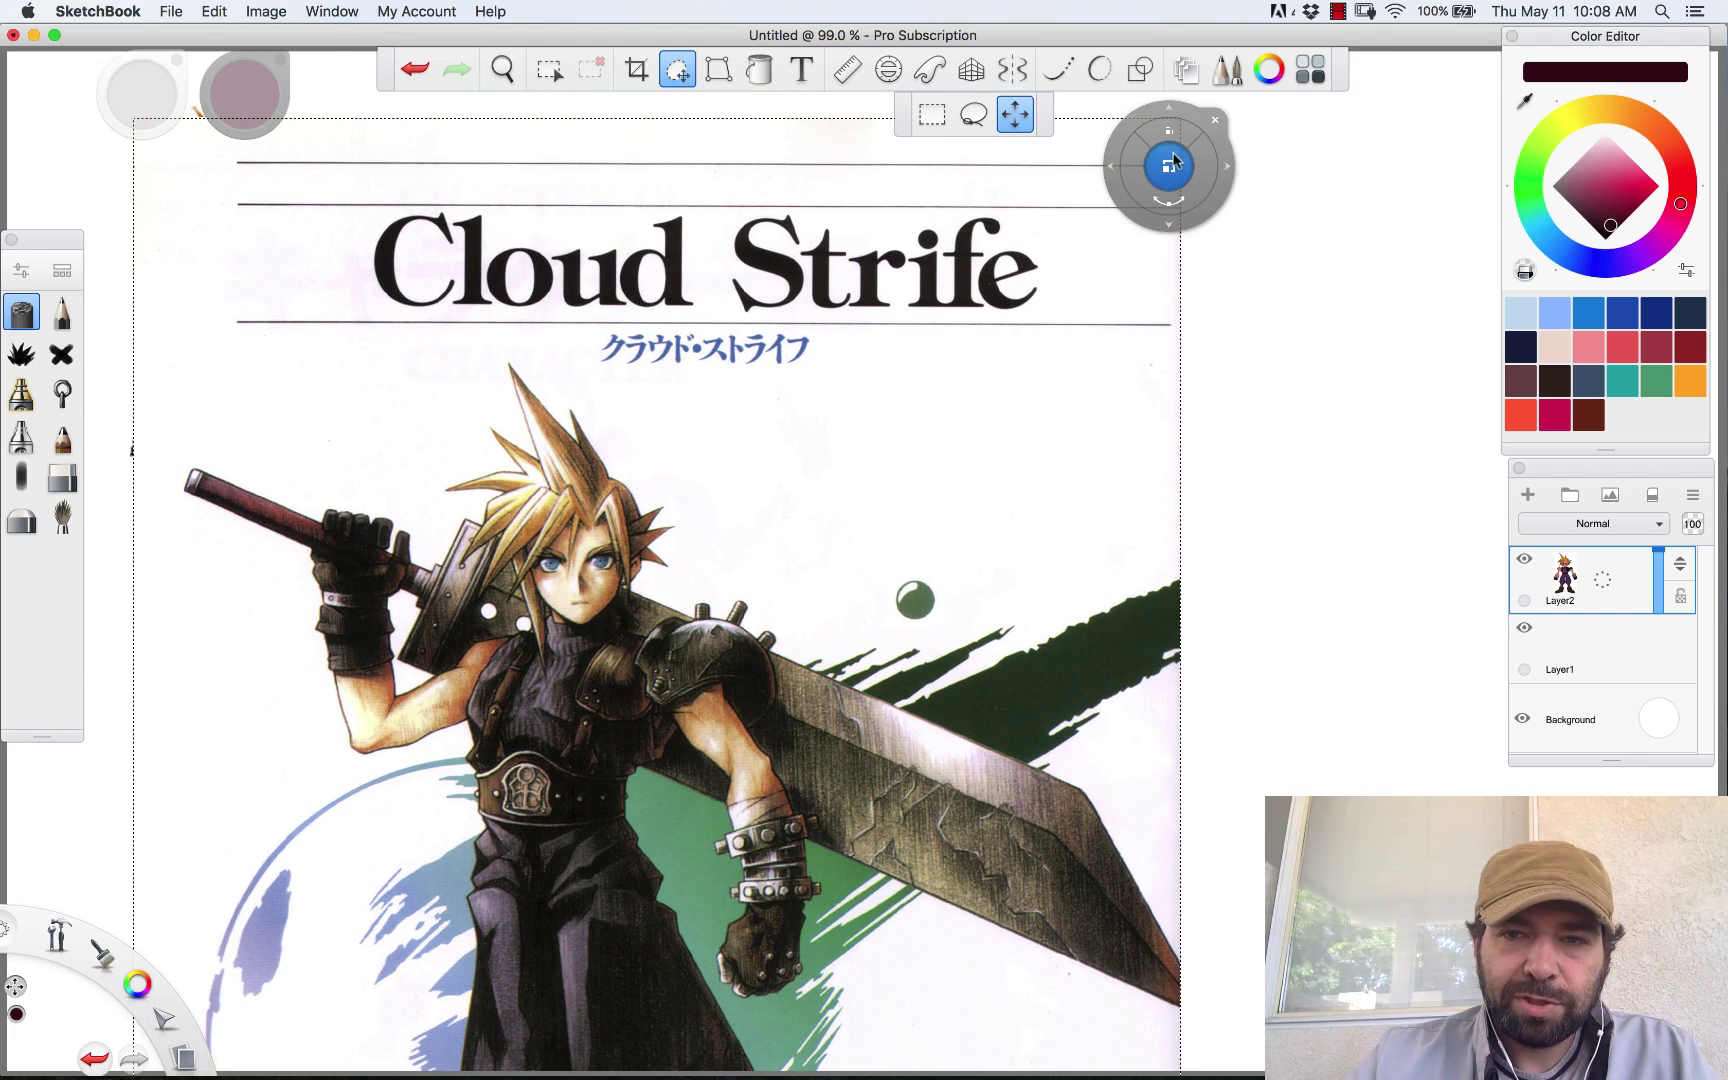
{"action": "left_click_drag", "start_coordinate": [655, 878], "coordinate": [790, 850]}
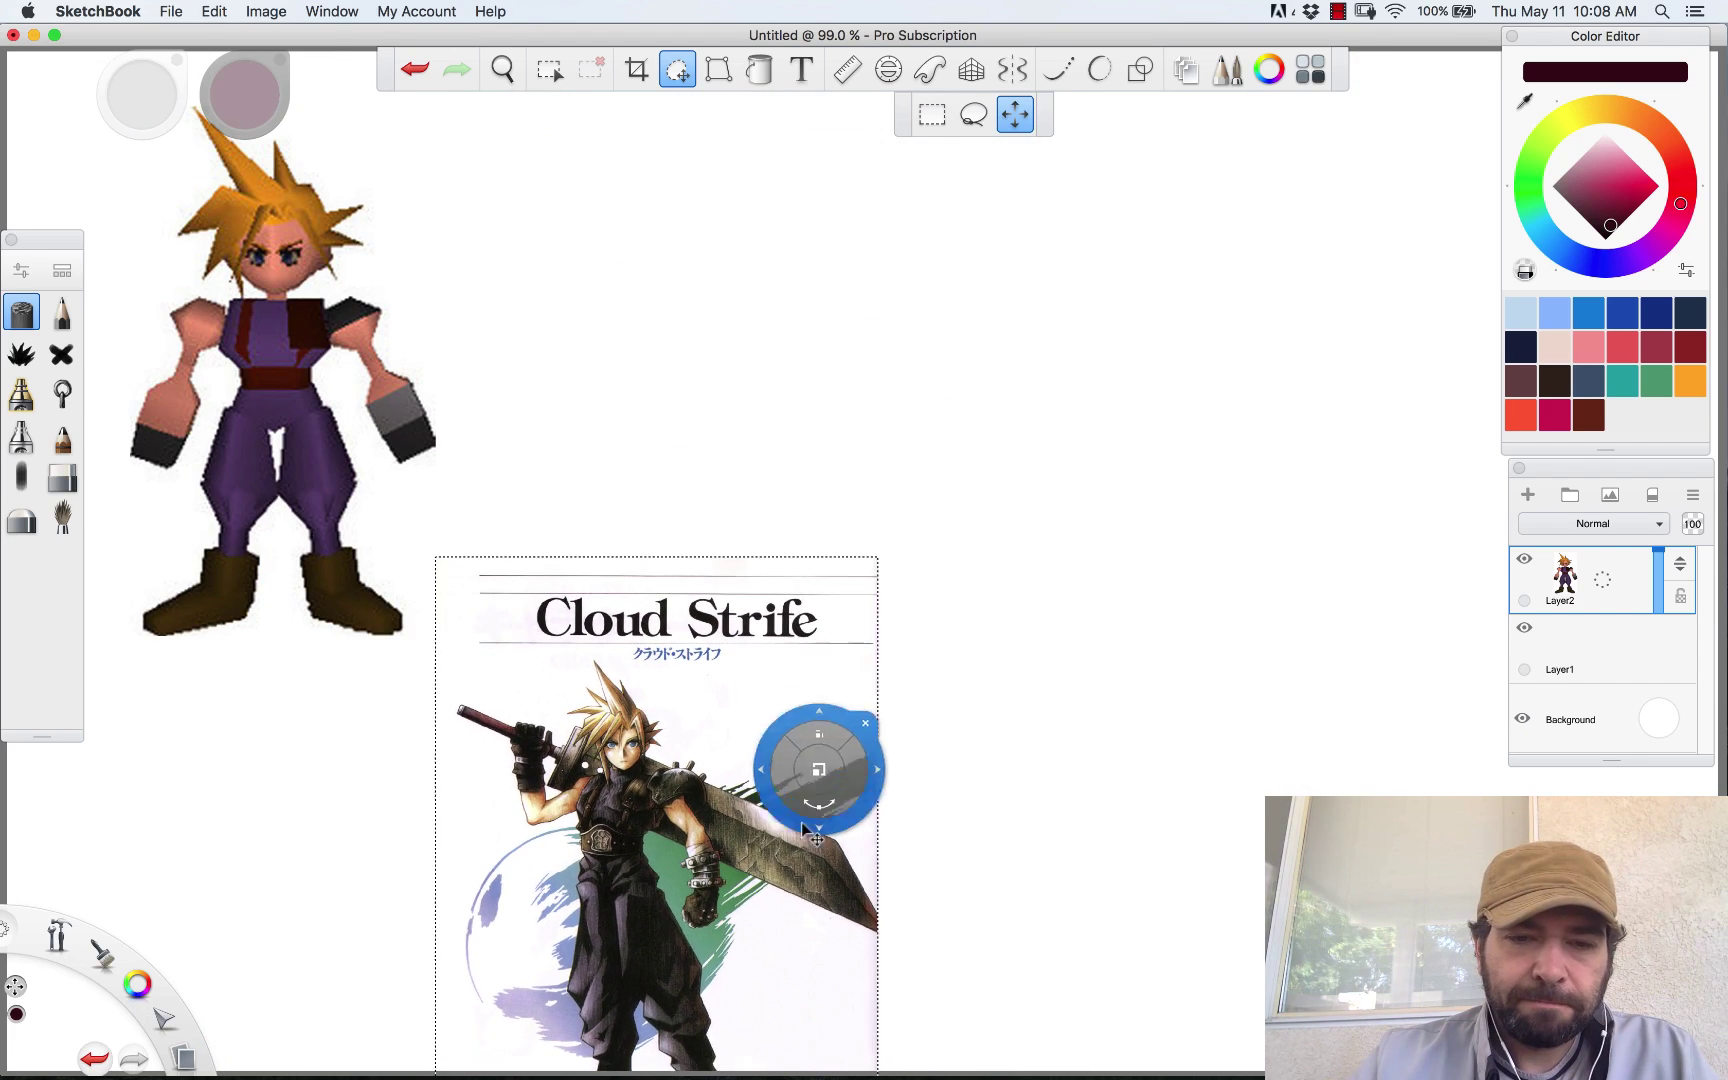
{"action": "left_click_drag", "start_coordinate": [848, 784], "coordinate": [797, 333]}
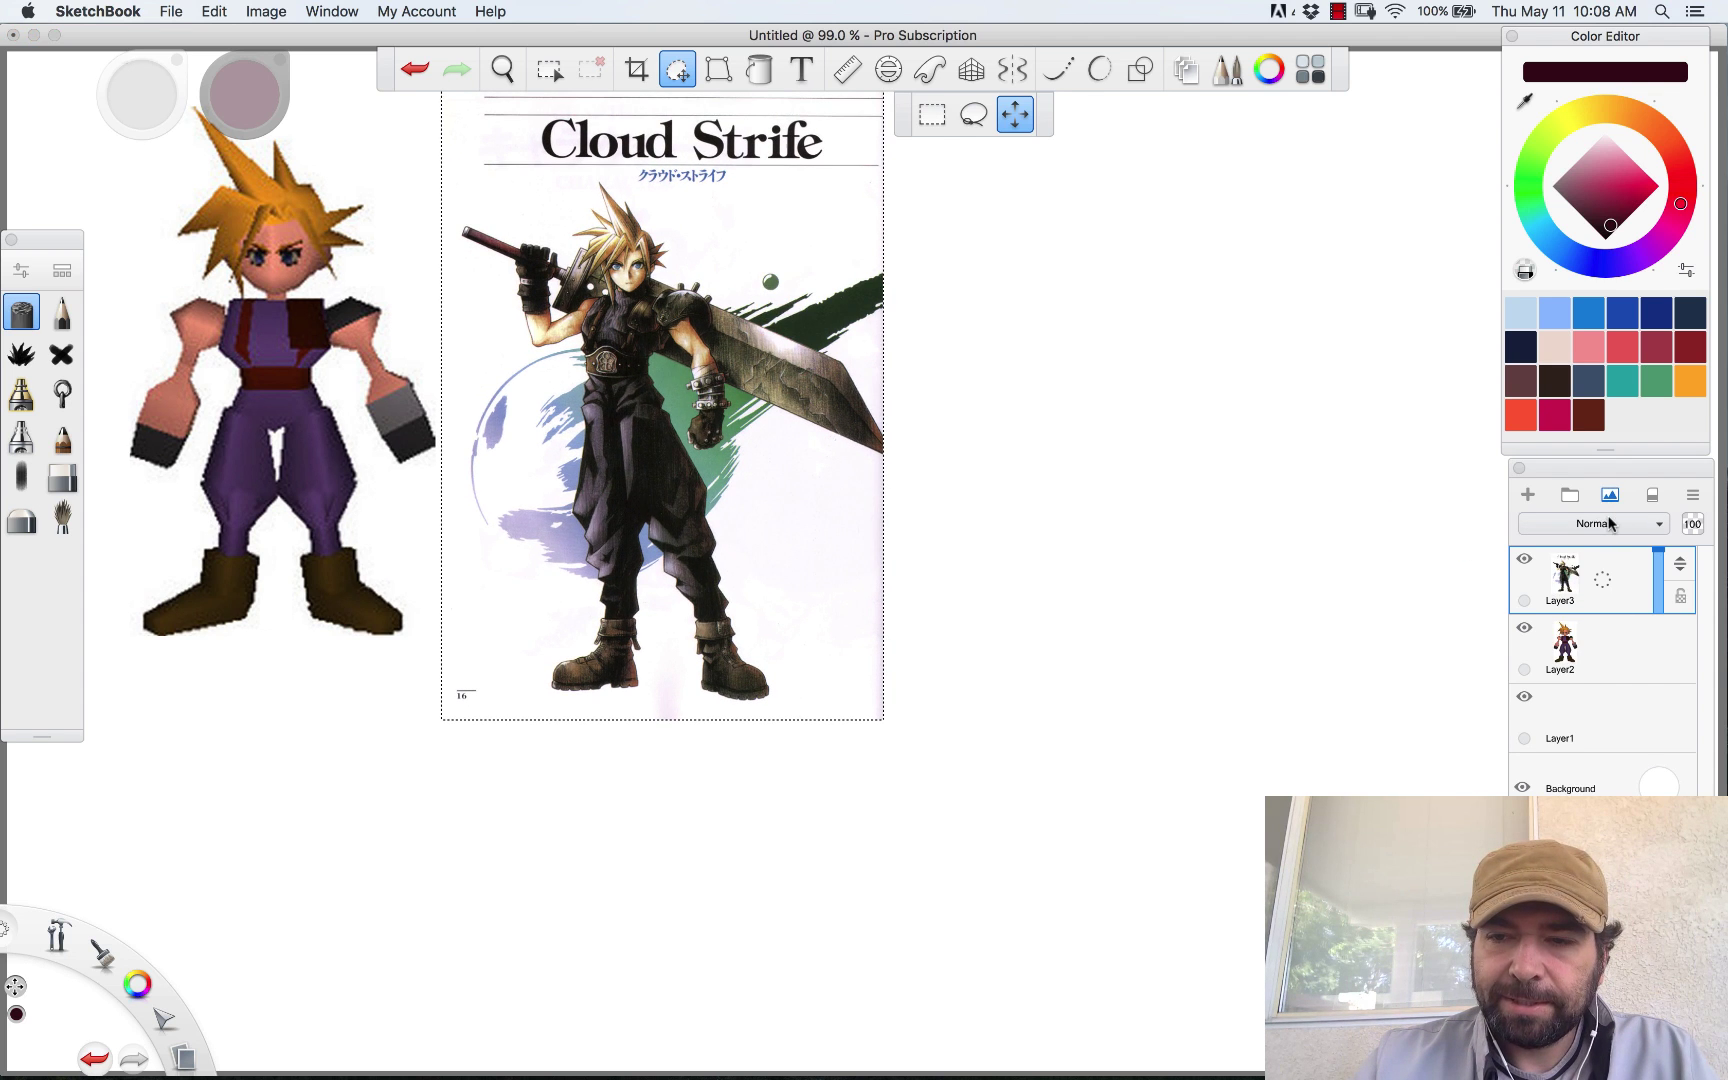
Import the third Cloud screenshot, enlarge it over the right side, and commit it as Layer4
{"action": "left_click", "coordinate": [1013, 380]}
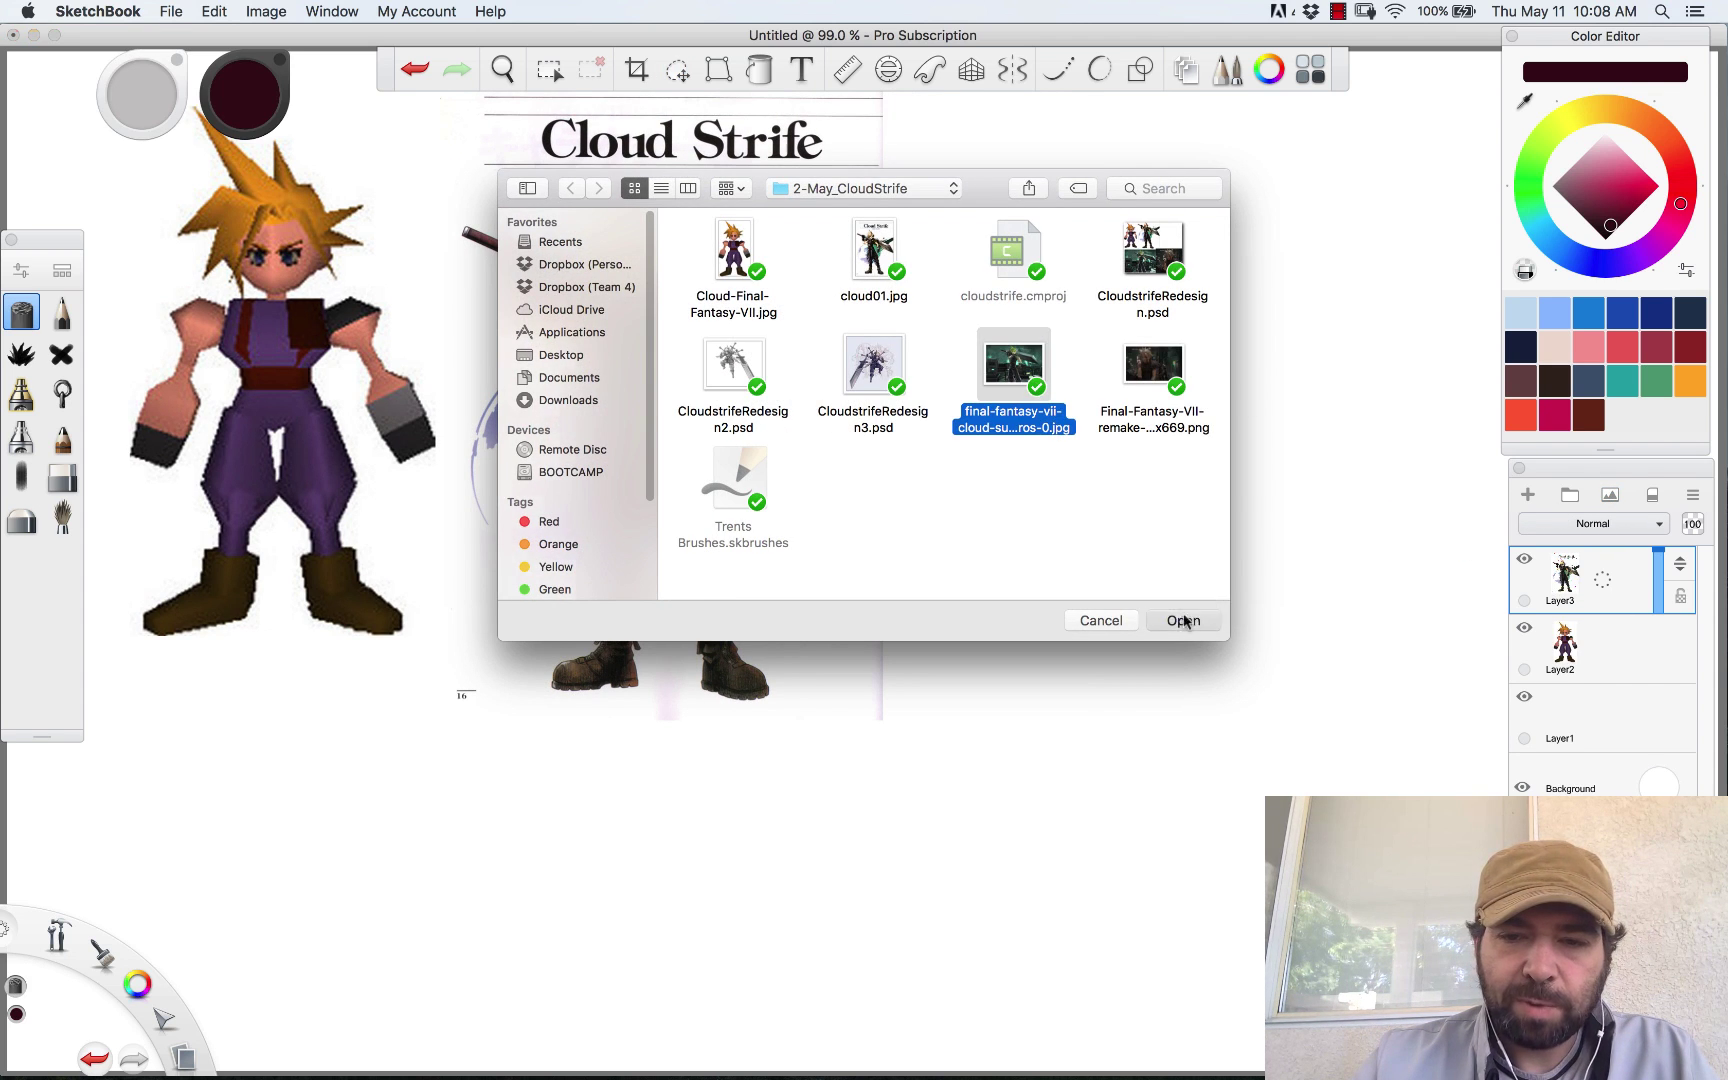
{"action": "left_click", "coordinate": [1184, 621]}
{"action": "left_click_drag", "start_coordinate": [871, 672], "coordinate": [1171, 407]}
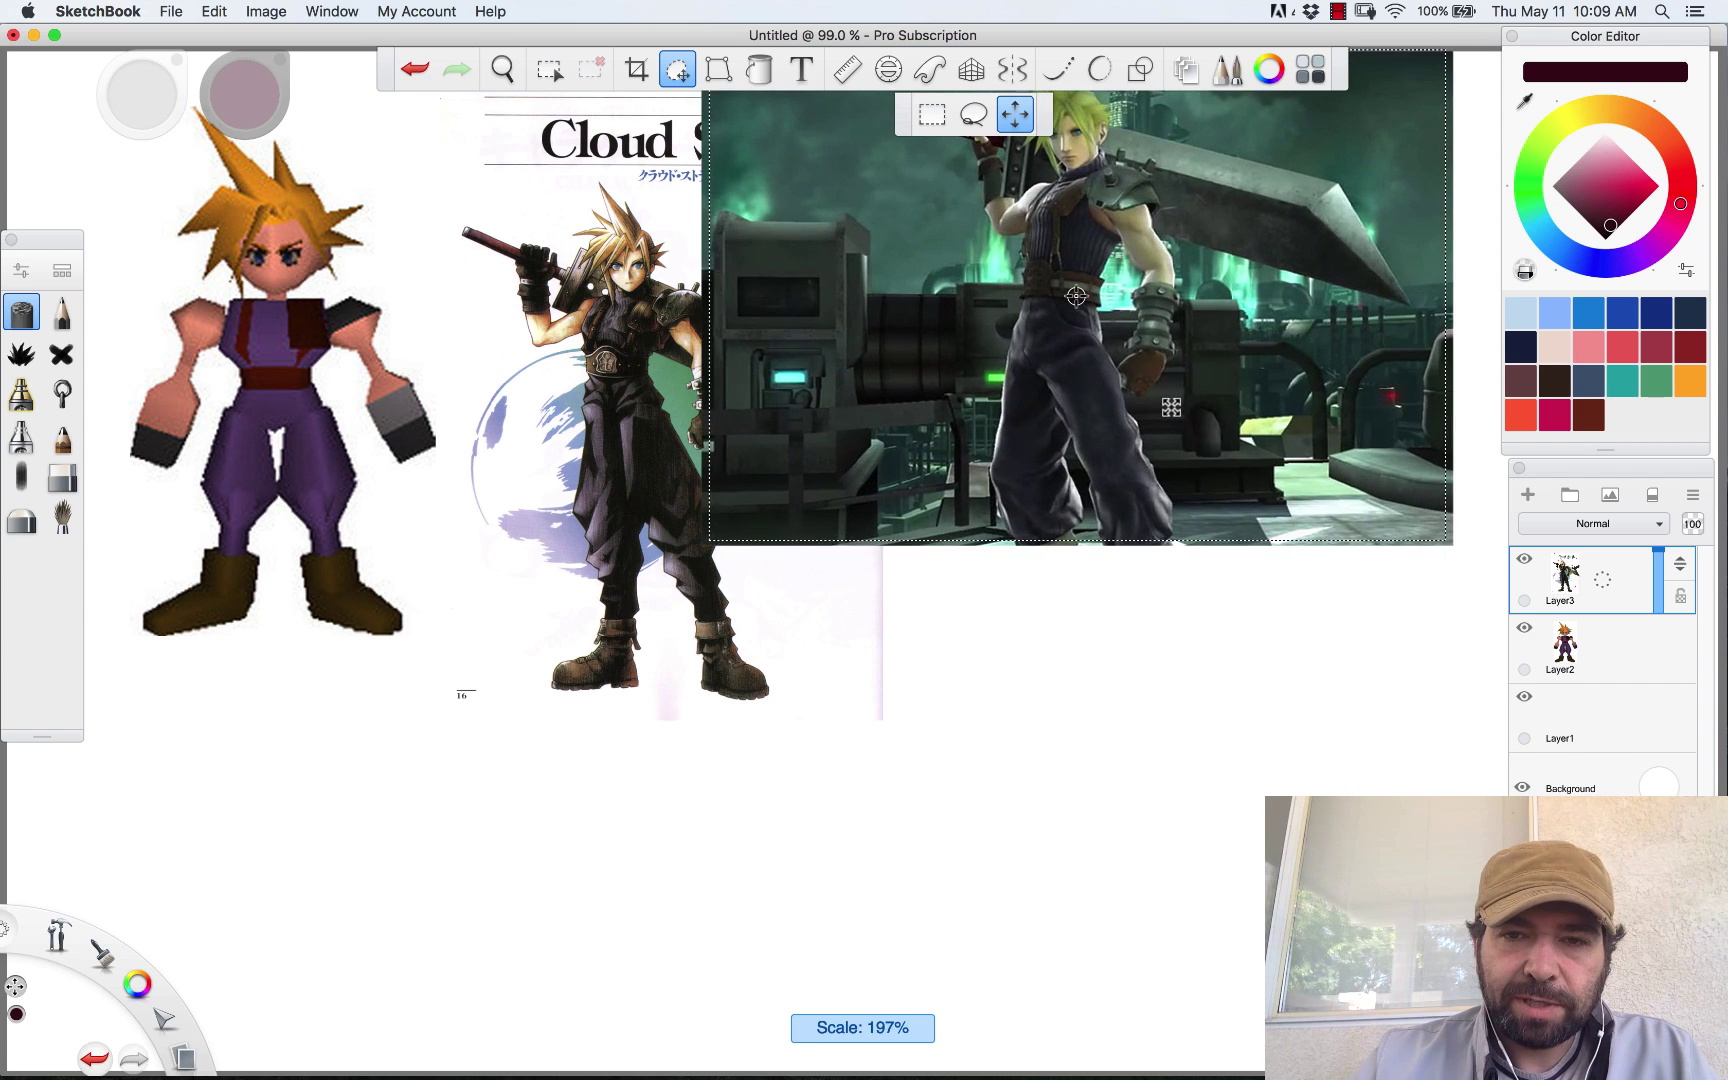
{"action": "left_click_drag", "start_coordinate": [891, 656], "coordinate": [1017, 640]}
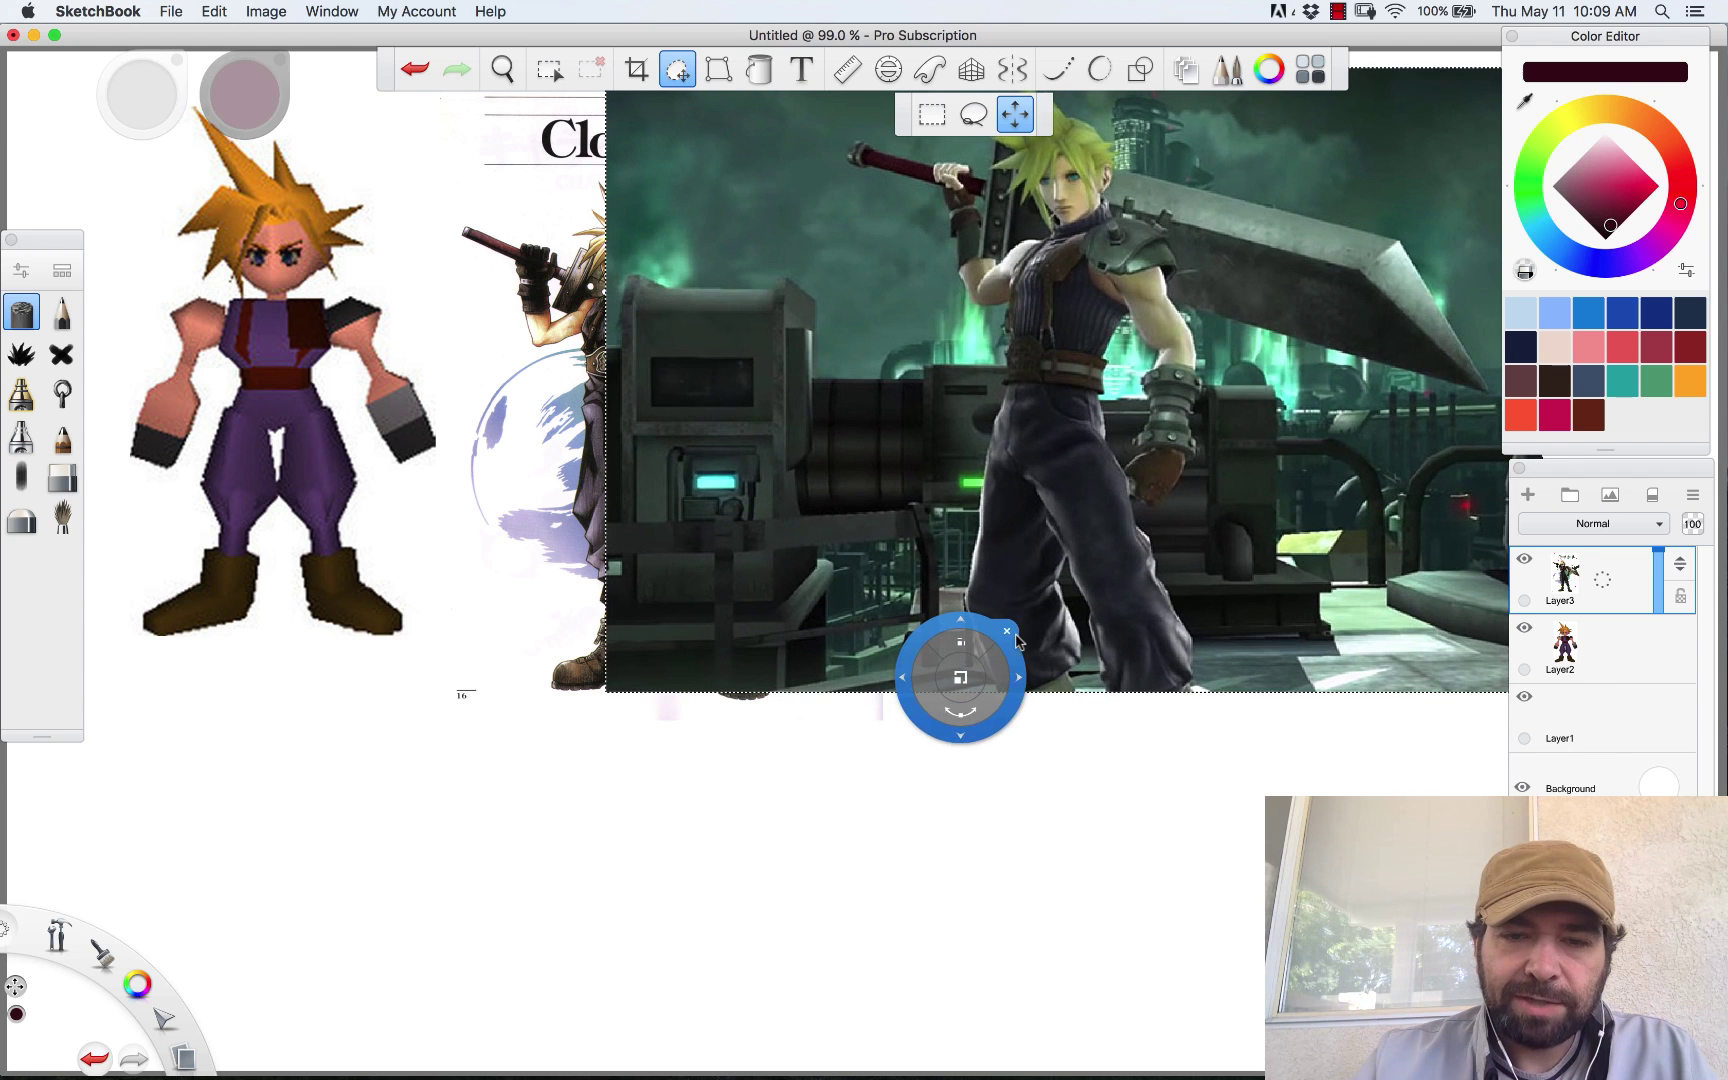
{"action": "left_click", "coordinate": [1007, 631]}
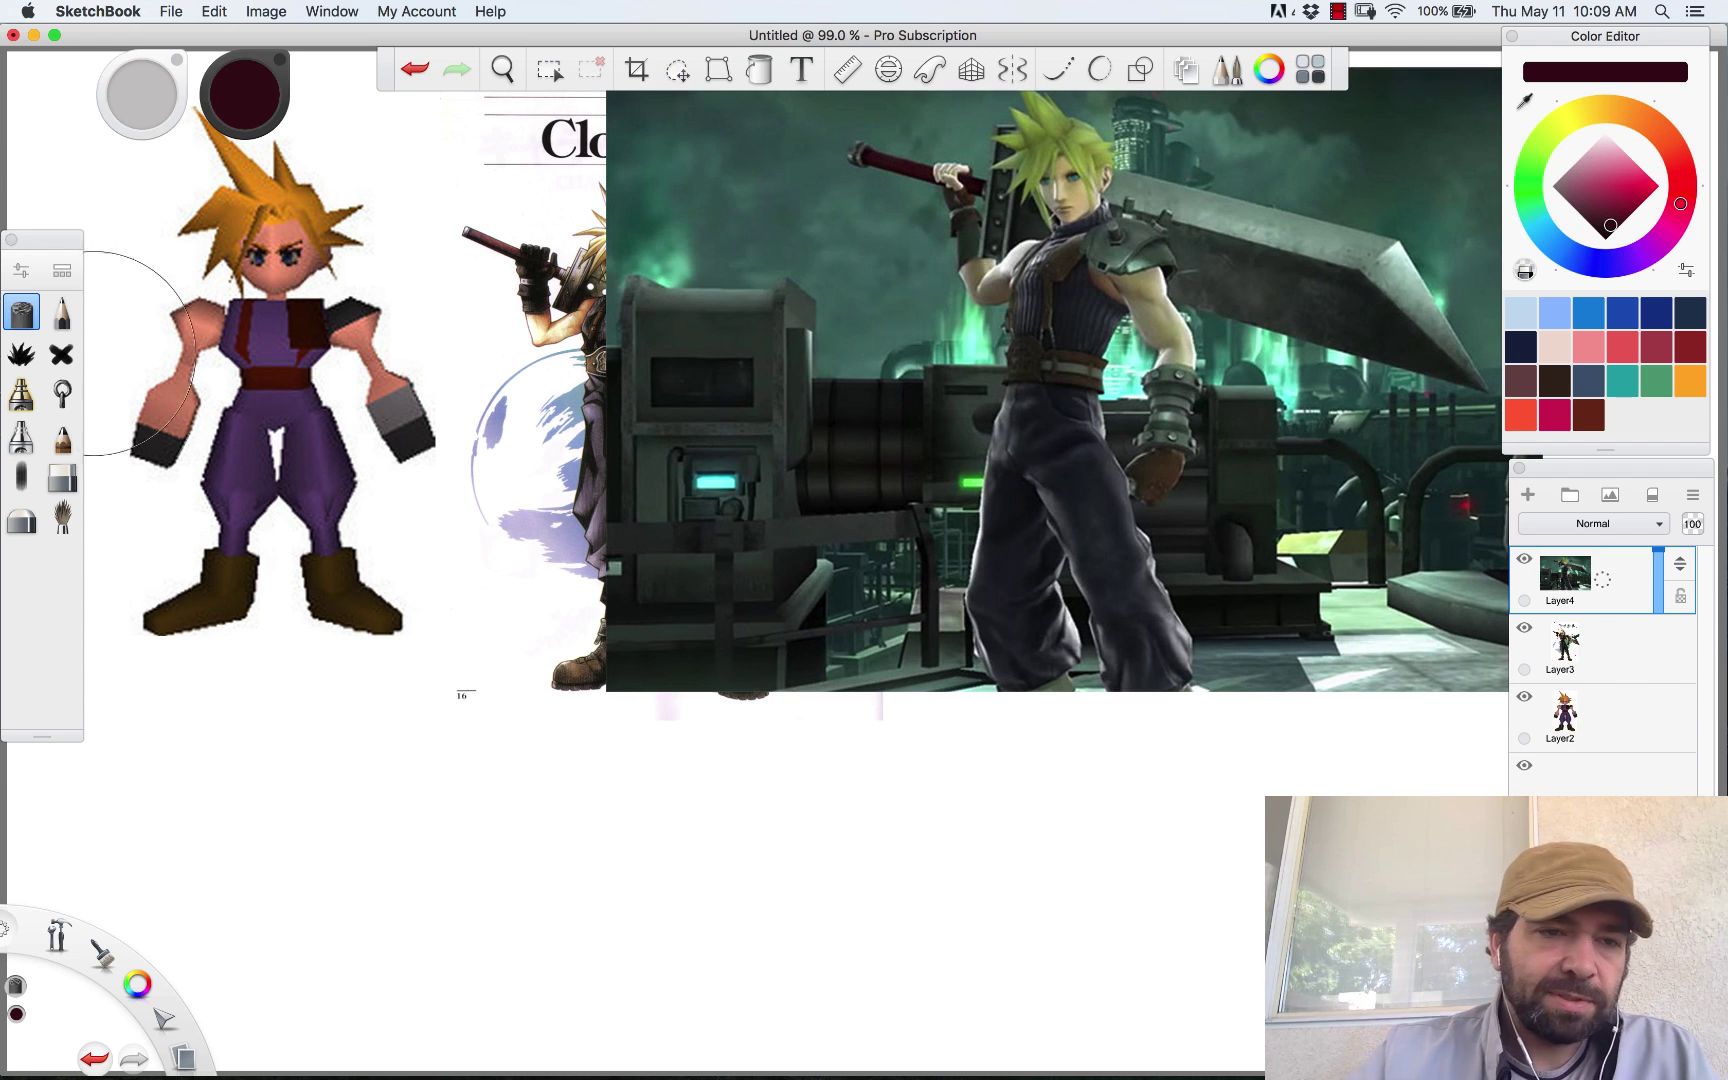
With the Eraser, trim the Layer4 screenshot's left and right edges to uncover cloud01
{"action": "left_click", "coordinate": [62, 477]}
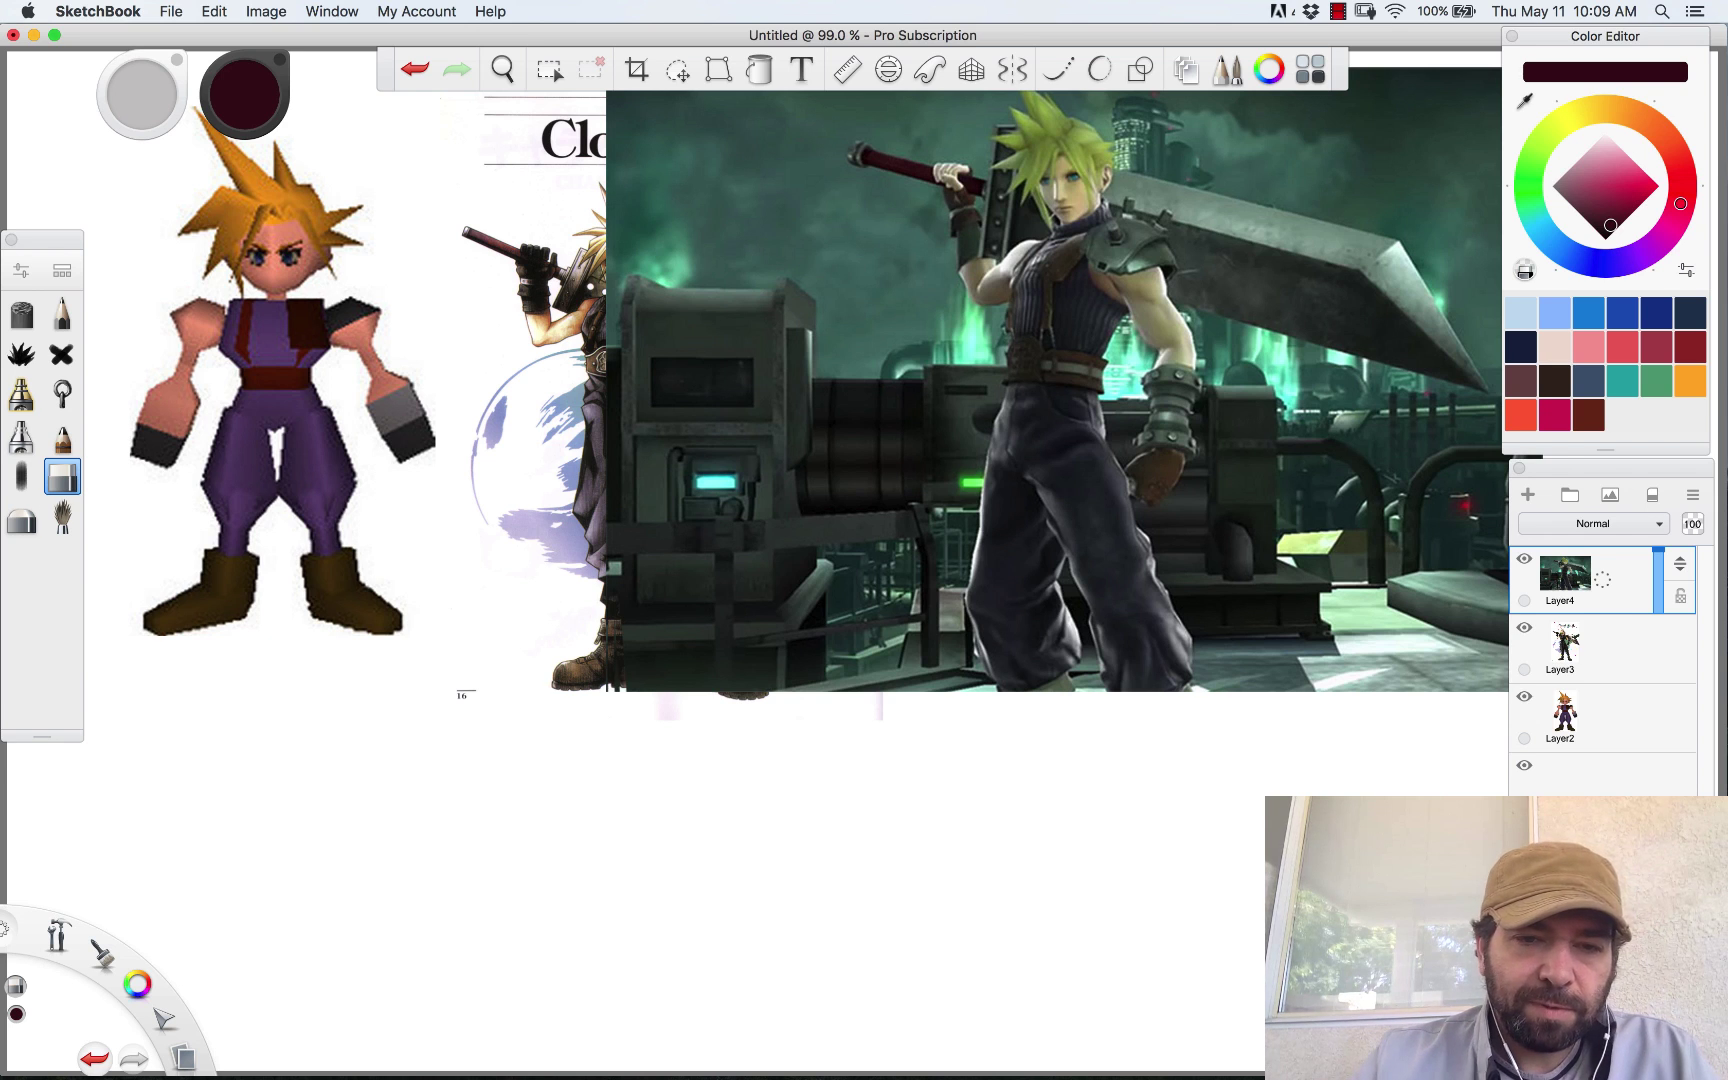
{"action": "mouse_move", "coordinate": [641, 670]}
{"action": "left_mouse_down"}
{"action": "mouse_move", "coordinate": [599, 411]}
{"action": "mouse_move", "coordinate": [626, 455]}
{"action": "mouse_move", "coordinate": [623, 545]}
{"action": "mouse_move", "coordinate": [666, 557]}
{"action": "mouse_move", "coordinate": [599, 565]}
{"action": "mouse_move", "coordinate": [597, 681]}
{"action": "mouse_move", "coordinate": [625, 620]}
{"action": "mouse_move", "coordinate": [640, 440]}
{"action": "mouse_move", "coordinate": [680, 430]}
{"action": "mouse_move", "coordinate": [695, 500]}
{"action": "mouse_move", "coordinate": [775, 520]}
{"action": "mouse_move", "coordinate": [775, 305]}
{"action": "mouse_move", "coordinate": [820, 380]}
{"action": "mouse_move", "coordinate": [830, 500]}
{"action": "mouse_move", "coordinate": [855, 420]}
{"action": "mouse_move", "coordinate": [850, 310]}
{"action": "mouse_move", "coordinate": [885, 270]}
{"action": "mouse_move", "coordinate": [720, 240]}
{"action": "mouse_move", "coordinate": [685, 140]}
{"action": "mouse_move", "coordinate": [665, 180]}
{"action": "mouse_move", "coordinate": [660, 350]}
{"action": "mouse_move", "coordinate": [748, 150]}
{"action": "left_mouse_up"}
{"action": "mouse_move", "coordinate": [757, 655]}
{"action": "left_mouse_down"}
{"action": "mouse_move", "coordinate": [782, 605]}
{"action": "mouse_move", "coordinate": [780, 658]}
{"action": "left_mouse_up"}
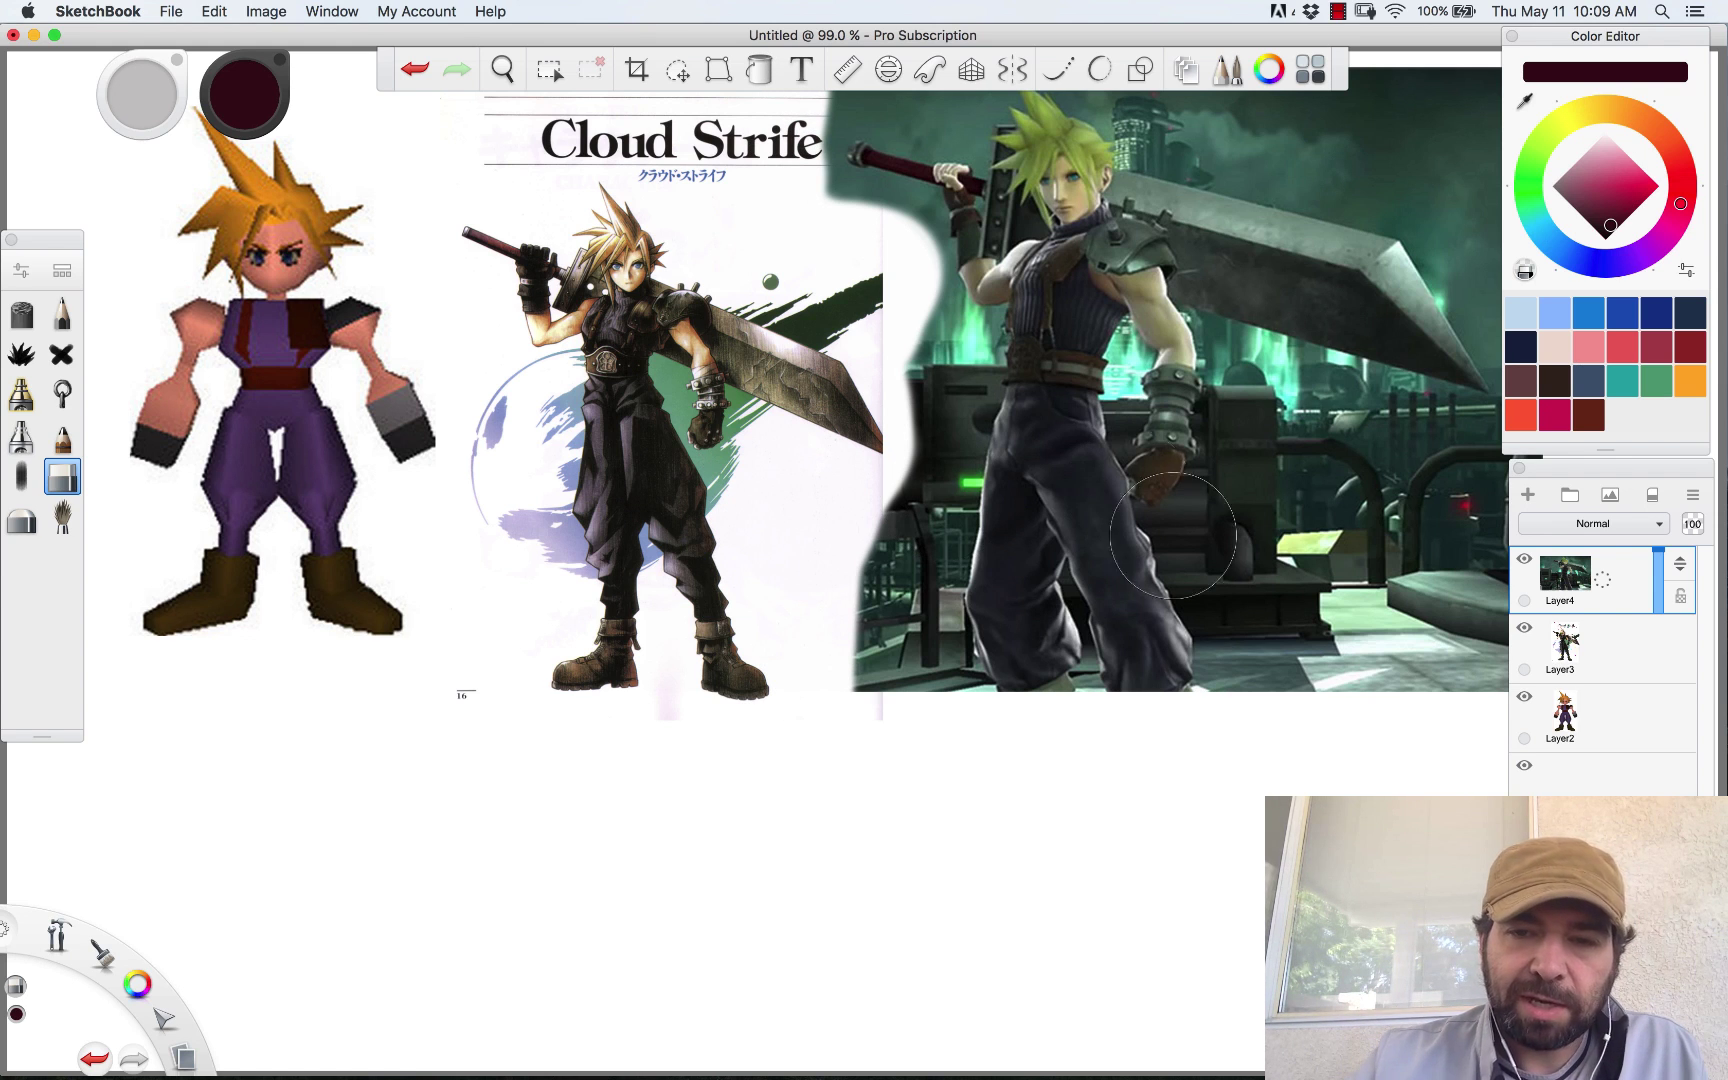
{"action": "mouse_move", "coordinate": [1330, 760]}
{"action": "left_mouse_down"}
{"action": "mouse_move", "coordinate": [1350, 570]}
{"action": "mouse_move", "coordinate": [1290, 90]}
{"action": "mouse_move", "coordinate": [1420, 660]}
{"action": "mouse_move", "coordinate": [1402, 434]}
{"action": "mouse_move", "coordinate": [1404, 456]}
{"action": "mouse_move", "coordinate": [1470, 400]}
{"action": "left_mouse_up"}
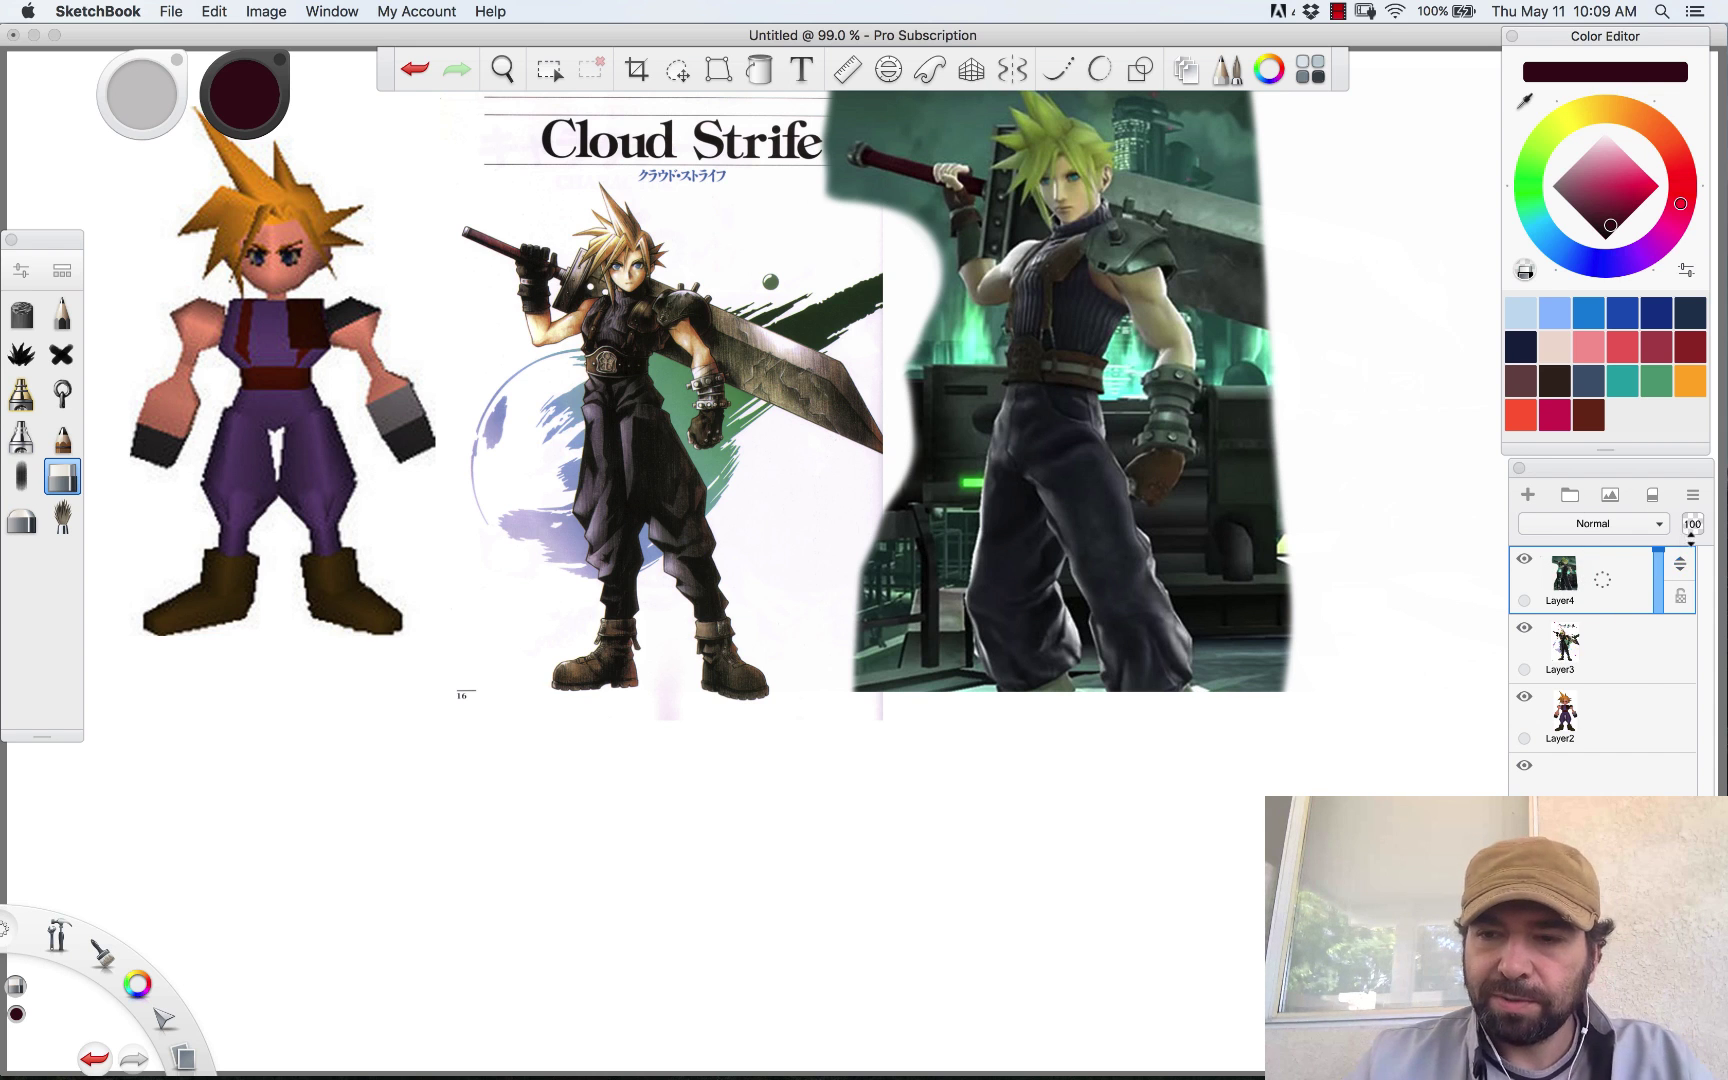
Merge the reference images into Layer1, fade it to 25% opacity, and add an empty Layer7 above
{"action": "left_click", "coordinate": [1691, 496]}
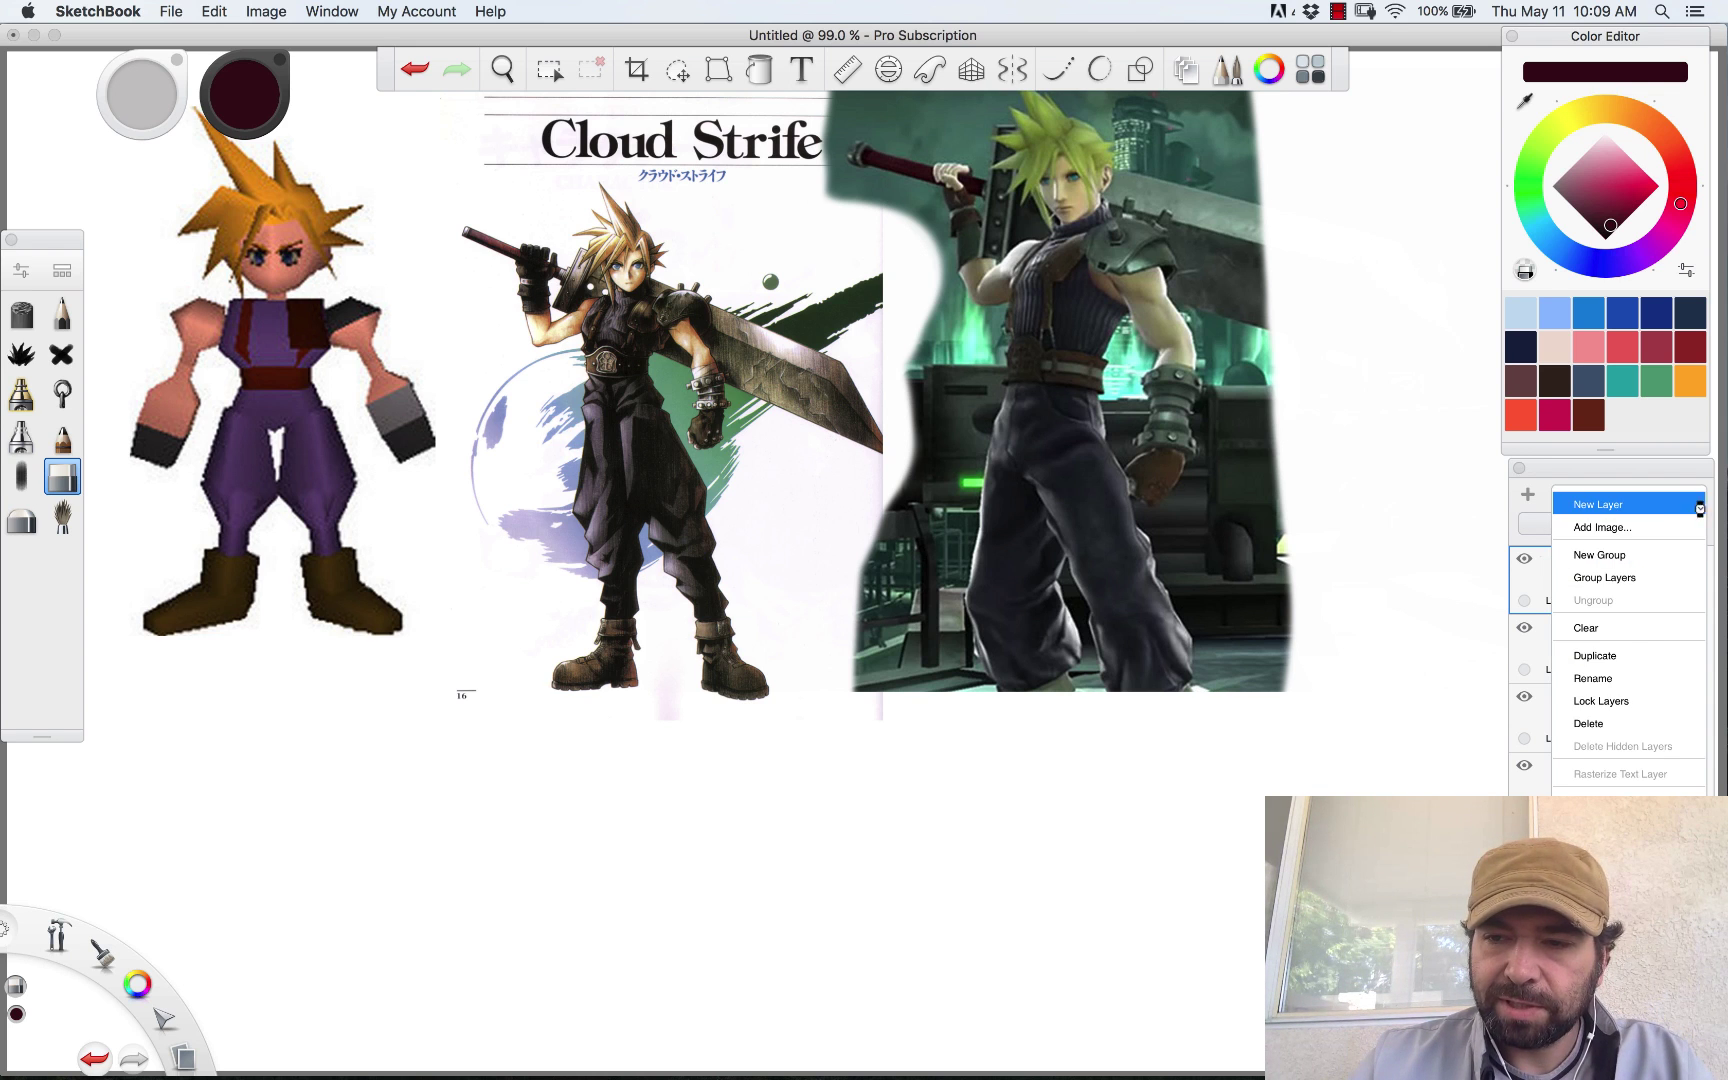
{"action": "left_click", "coordinate": [1698, 506]}
{"action": "left_click", "coordinate": [1693, 500]}
{"action": "left_click", "coordinate": [1610, 824]}
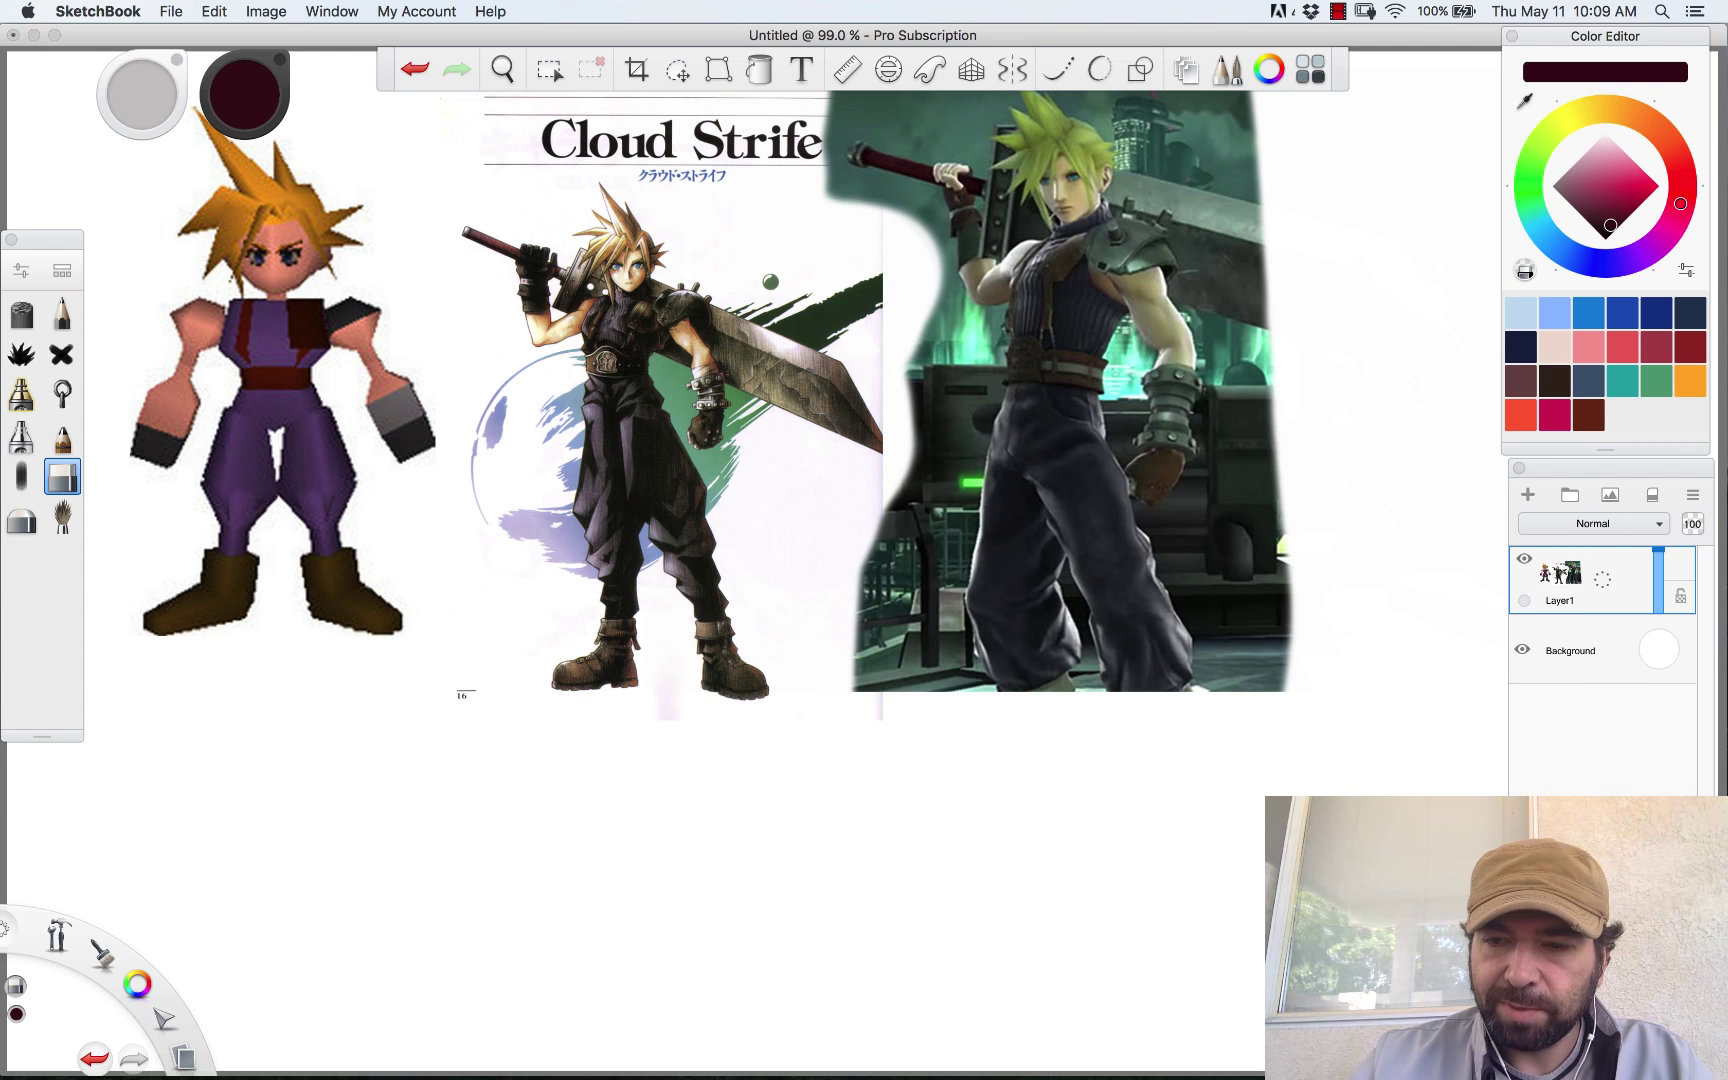
{"action": "left_click", "coordinate": [1525, 562]}
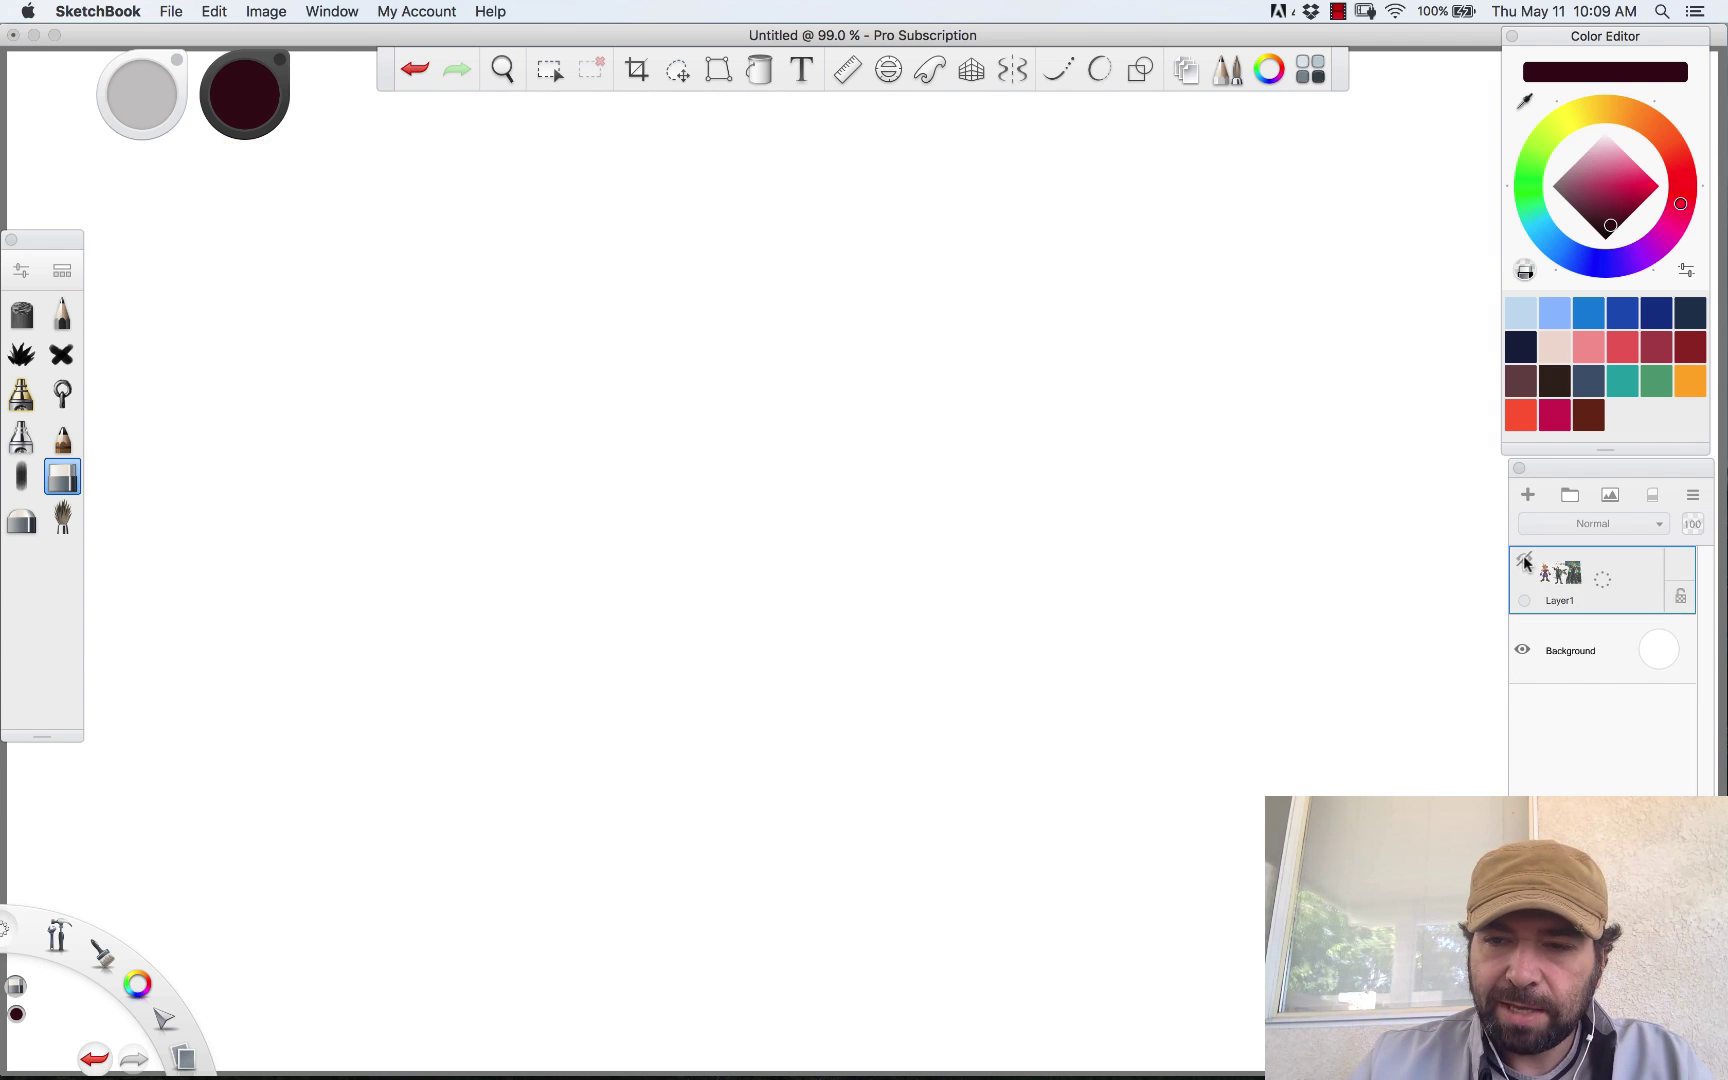
{"action": "left_click", "coordinate": [1525, 562]}
{"action": "left_click", "coordinate": [1525, 562]}
{"action": "left_click", "coordinate": [1525, 562]}
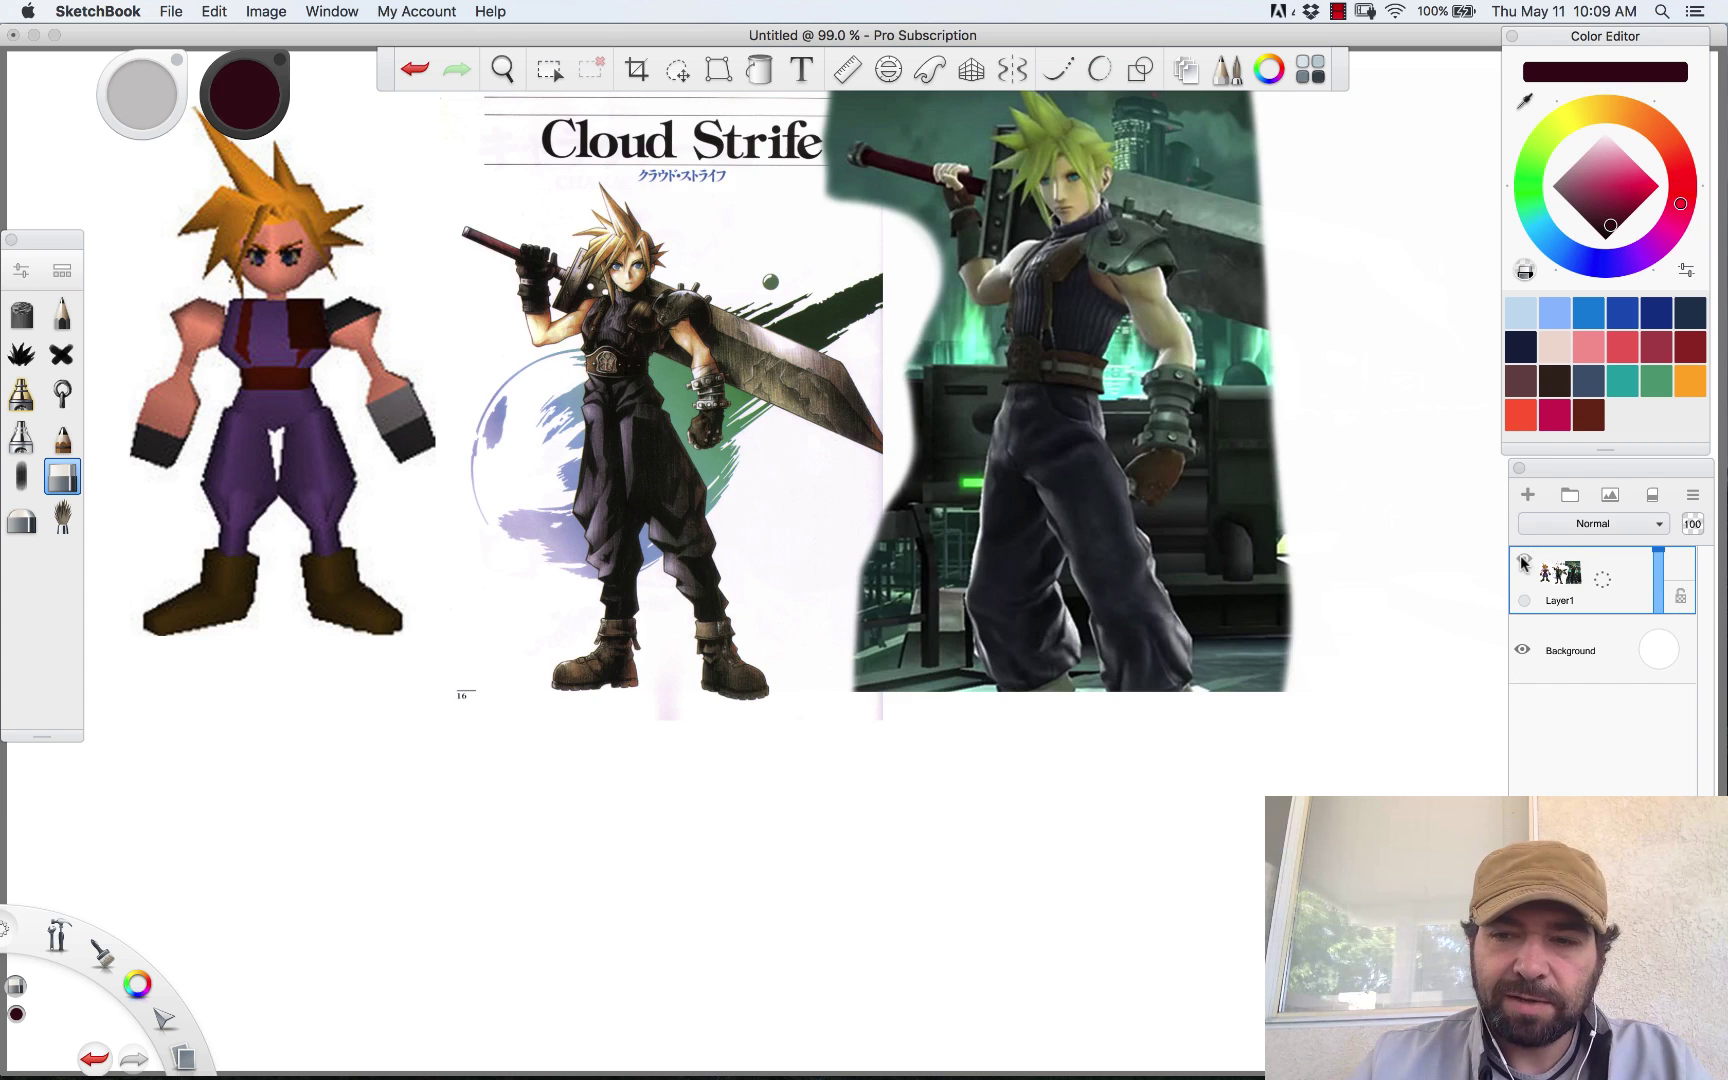
{"action": "left_click_drag", "start_coordinate": [1655, 592], "coordinate": [1660, 606]}
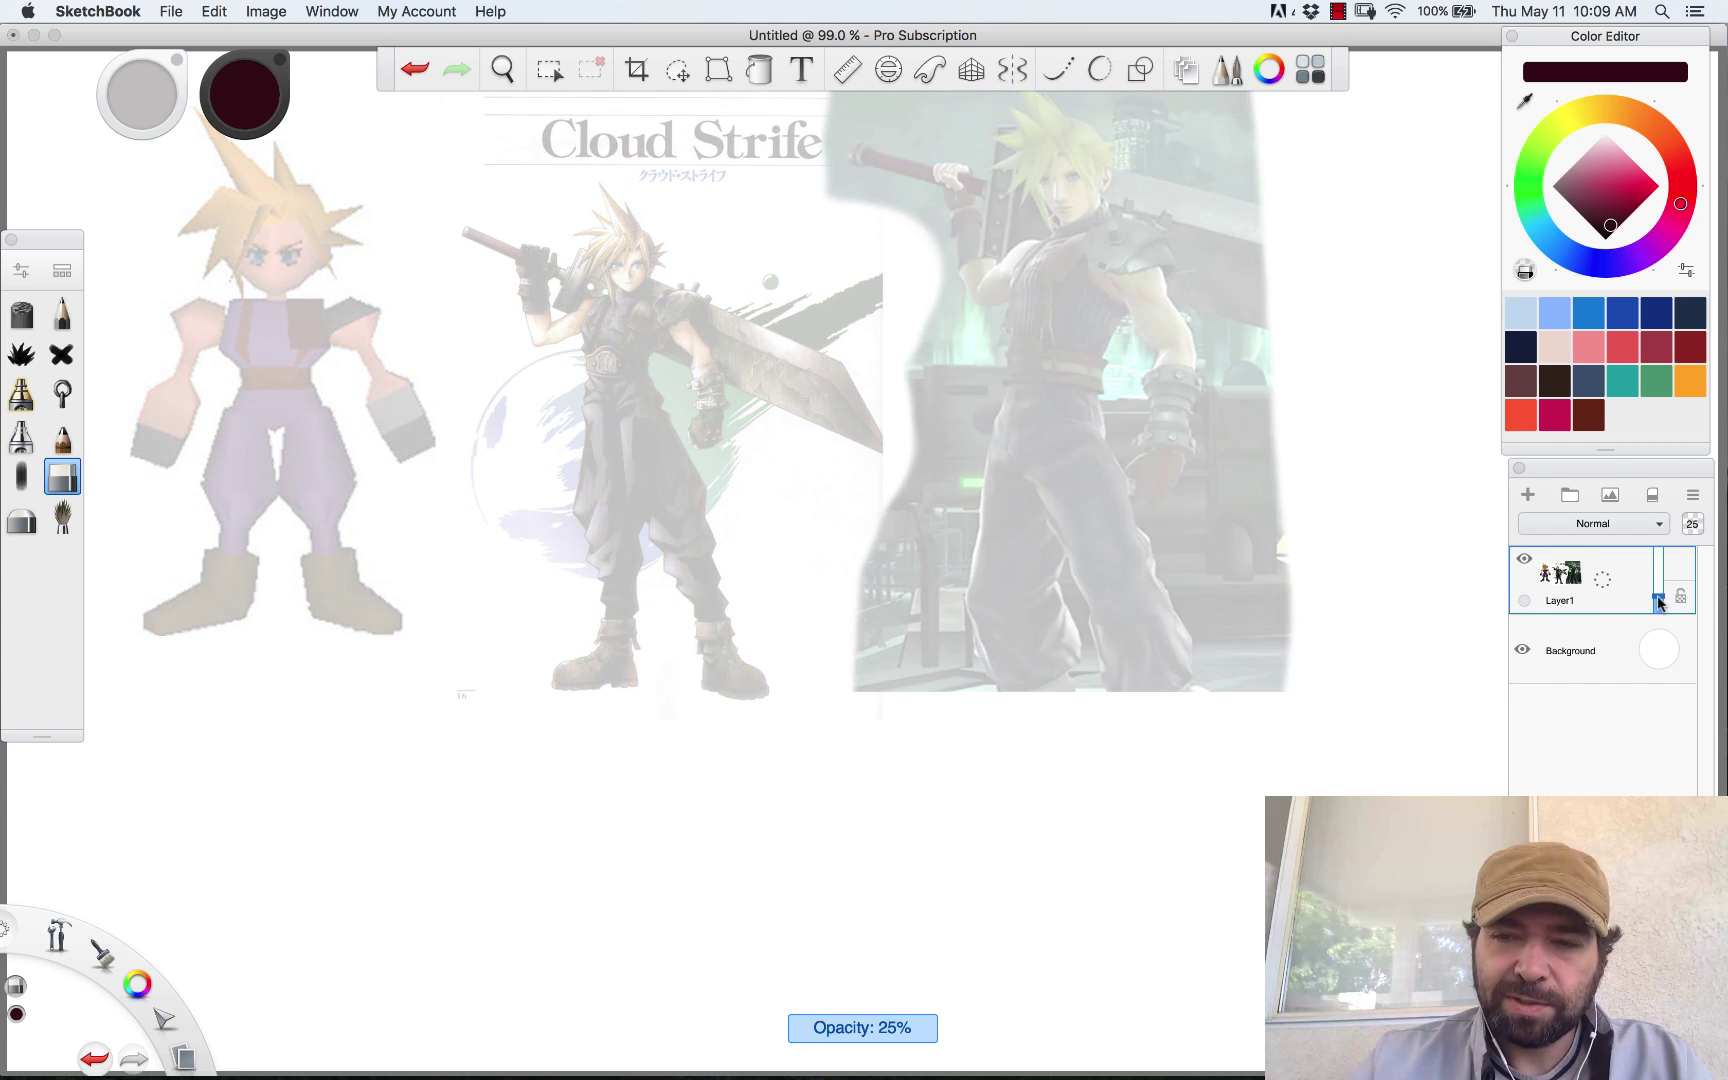
{"action": "left_click", "coordinate": [1527, 494]}
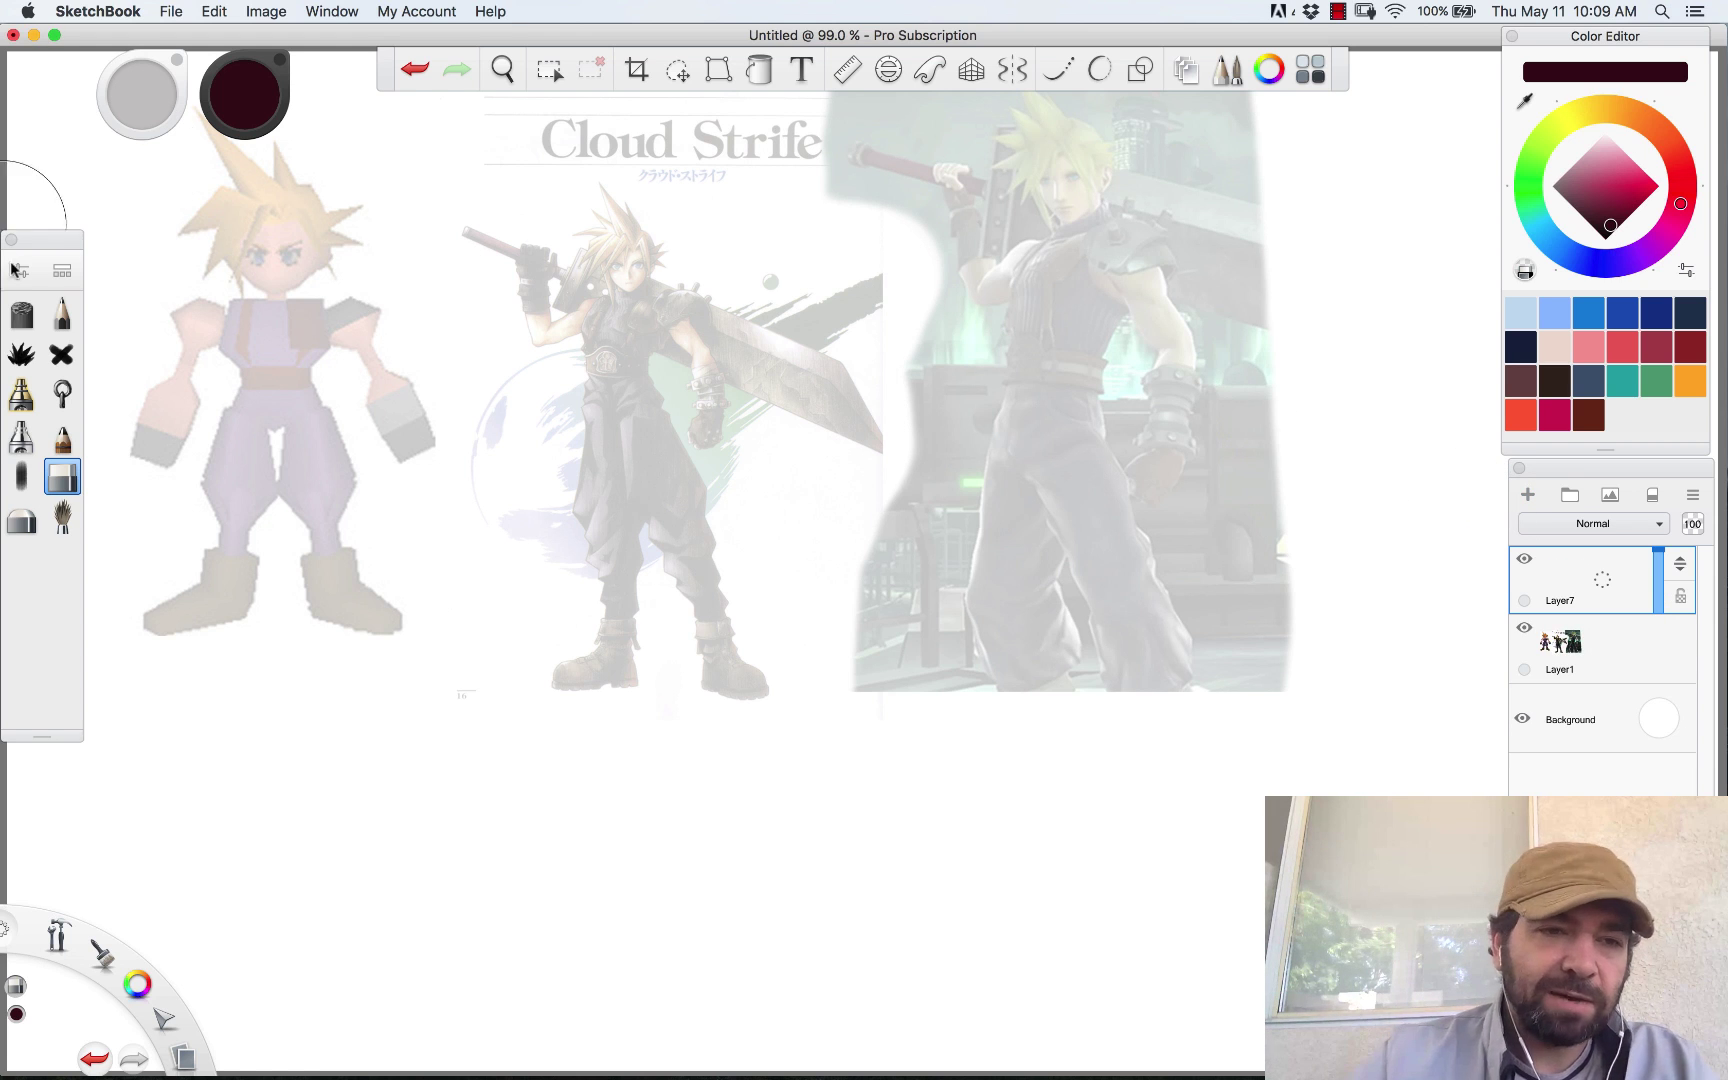
Pencil-trace the low-poly Cloud's arm and shoulder on Layer7, then hide both layers
{"action": "left_click", "coordinate": [62, 314]}
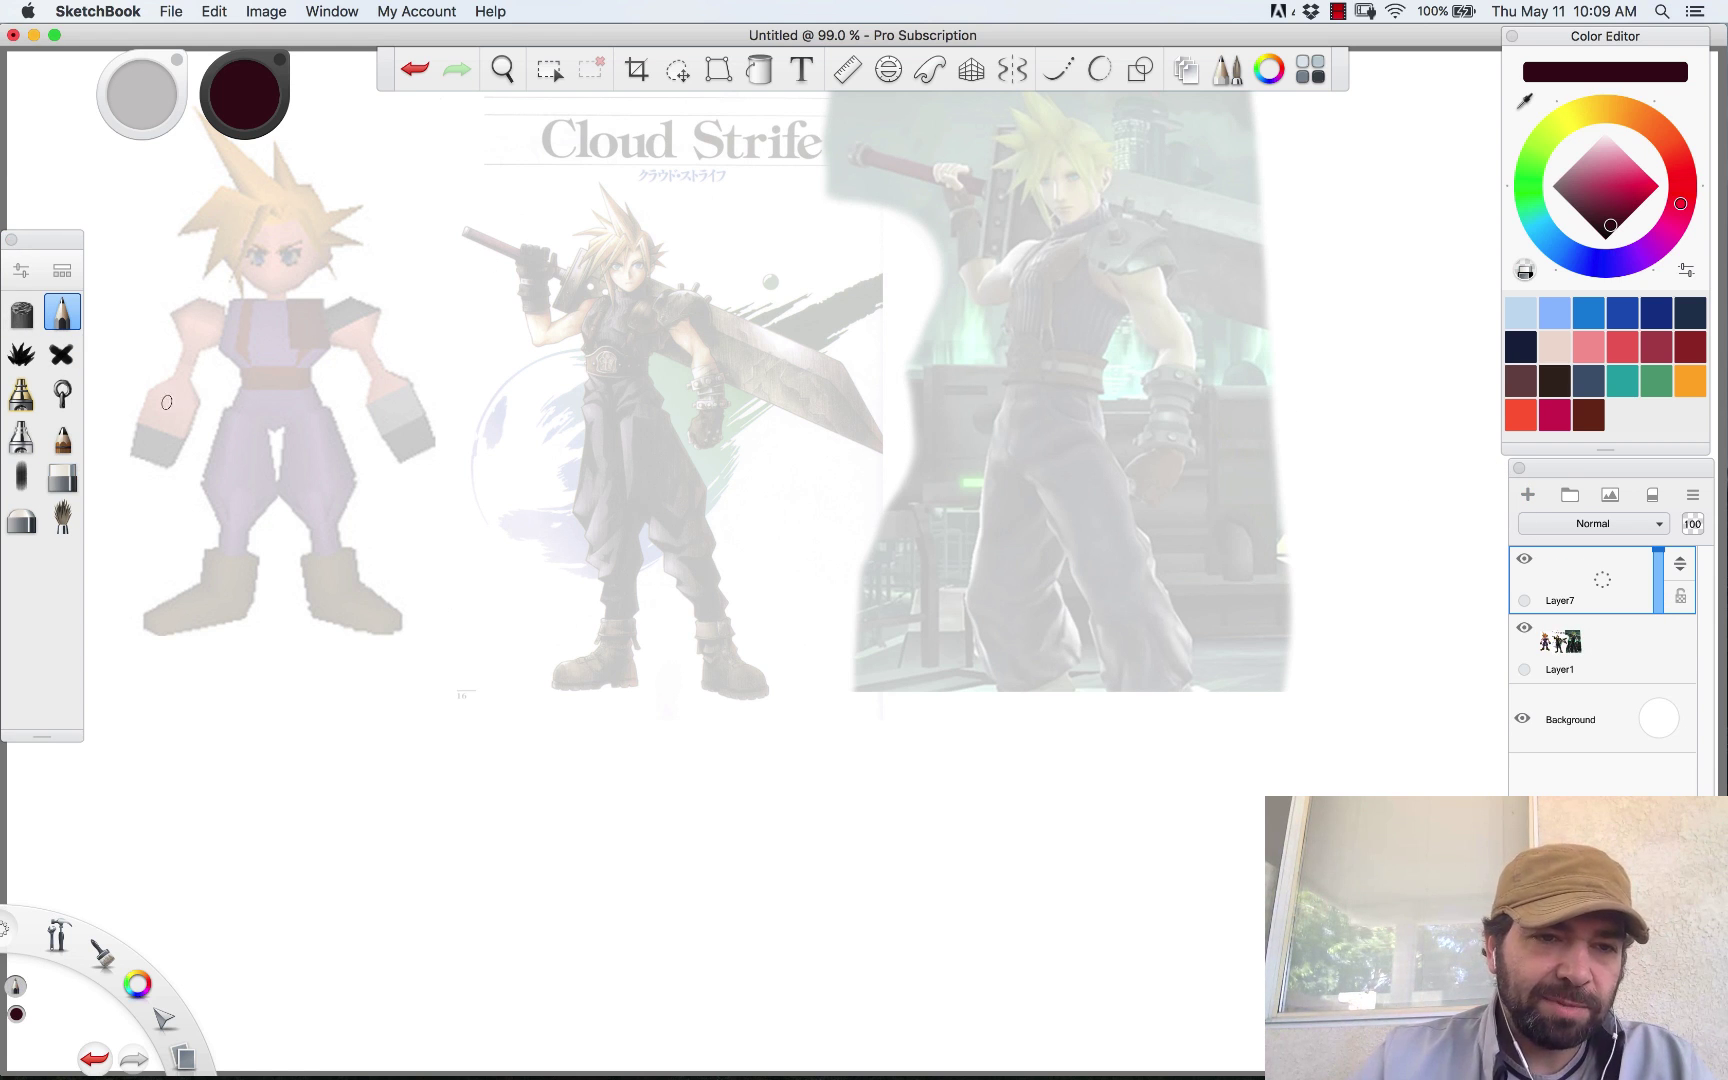
{"action": "left_click_drag", "start_coordinate": [204, 346], "coordinate": [180, 433]}
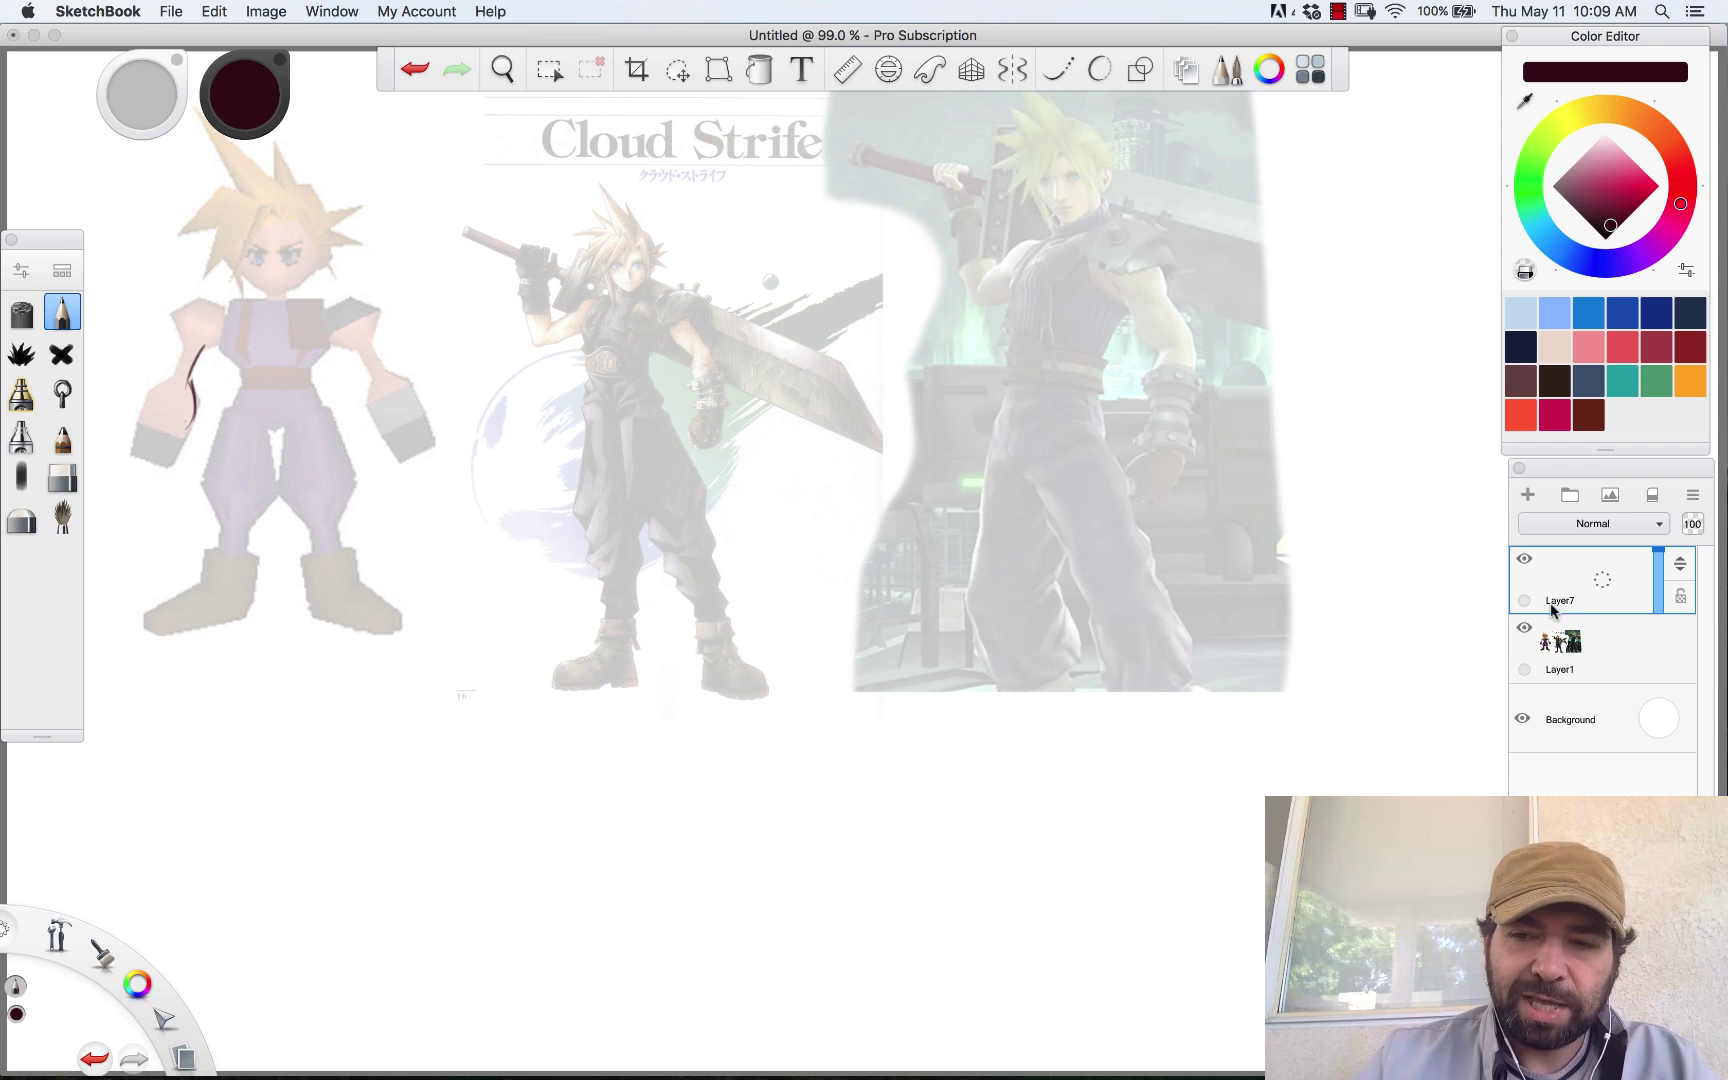
{"action": "left_click", "coordinate": [1523, 630]}
{"action": "left_click", "coordinate": [1523, 630]}
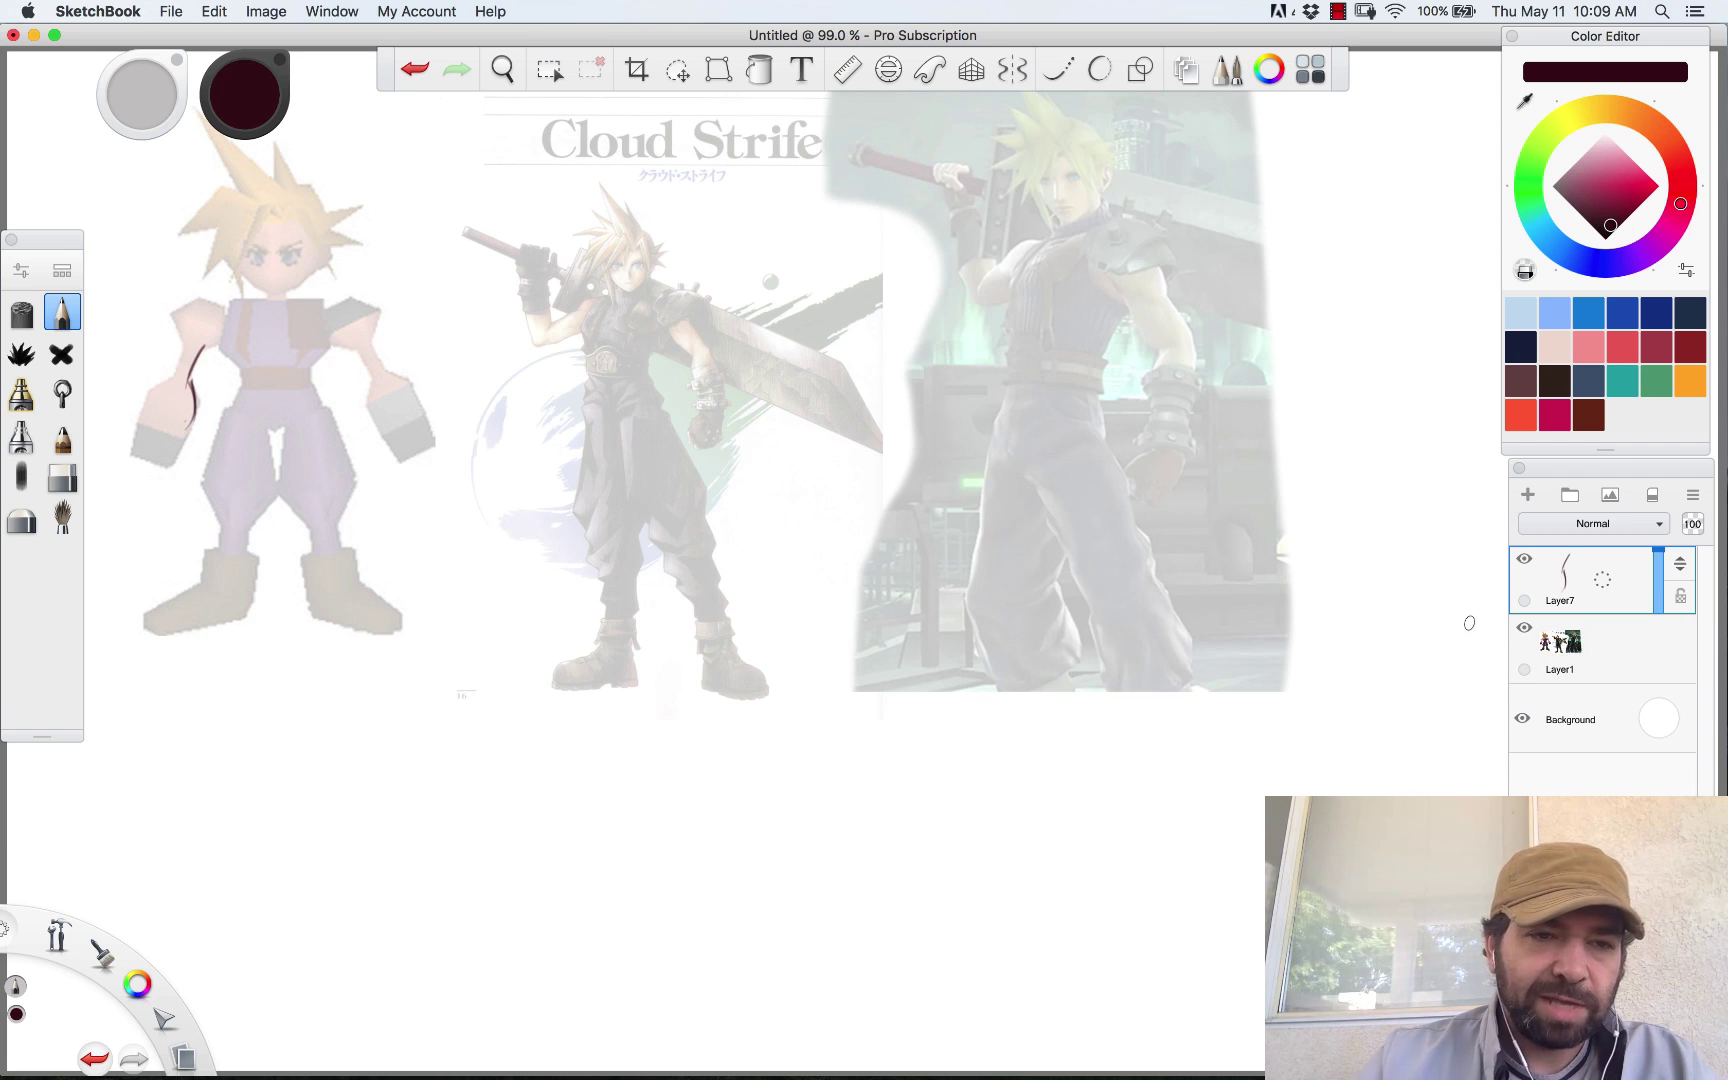
{"action": "mouse_move", "coordinate": [181, 355]}
{"action": "left_mouse_down"}
{"action": "mouse_move", "coordinate": [147, 396]}
{"action": "mouse_move", "coordinate": [141, 457]}
{"action": "mouse_move", "coordinate": [177, 466]}
{"action": "mouse_move", "coordinate": [191, 430]}
{"action": "left_mouse_up"}
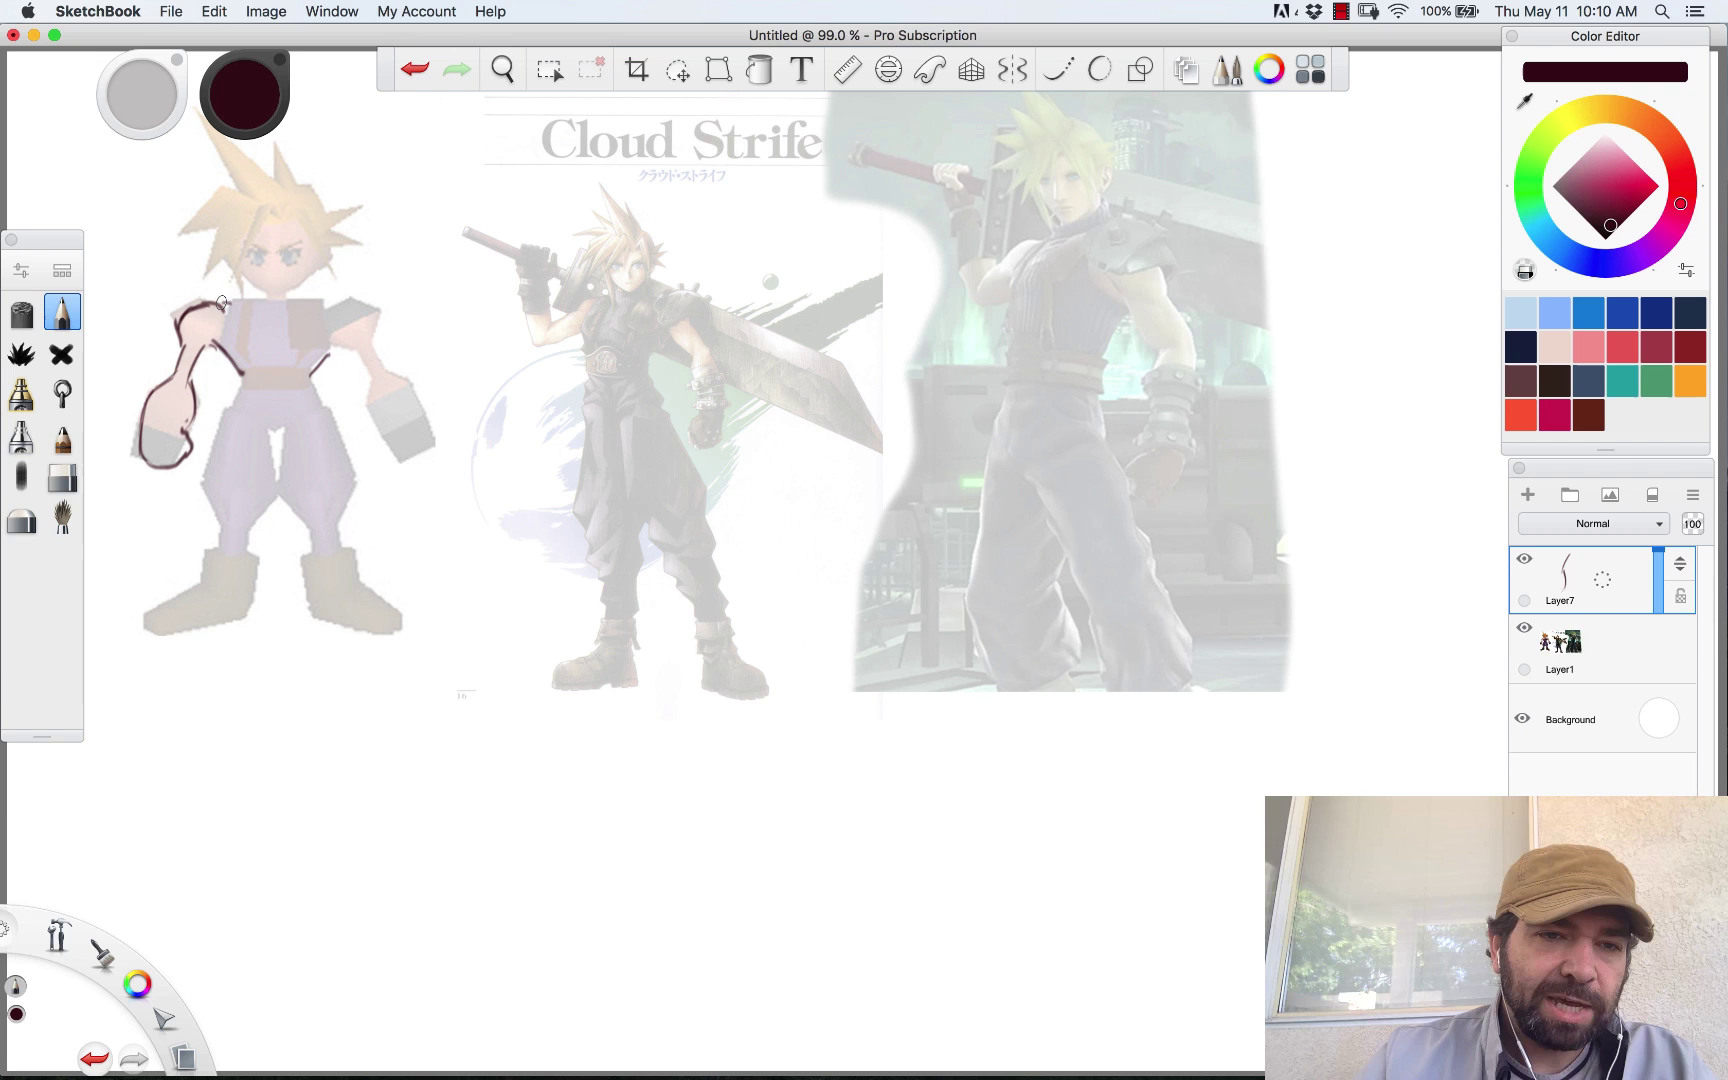
{"action": "left_click_drag", "start_coordinate": [222, 303], "coordinate": [249, 306]}
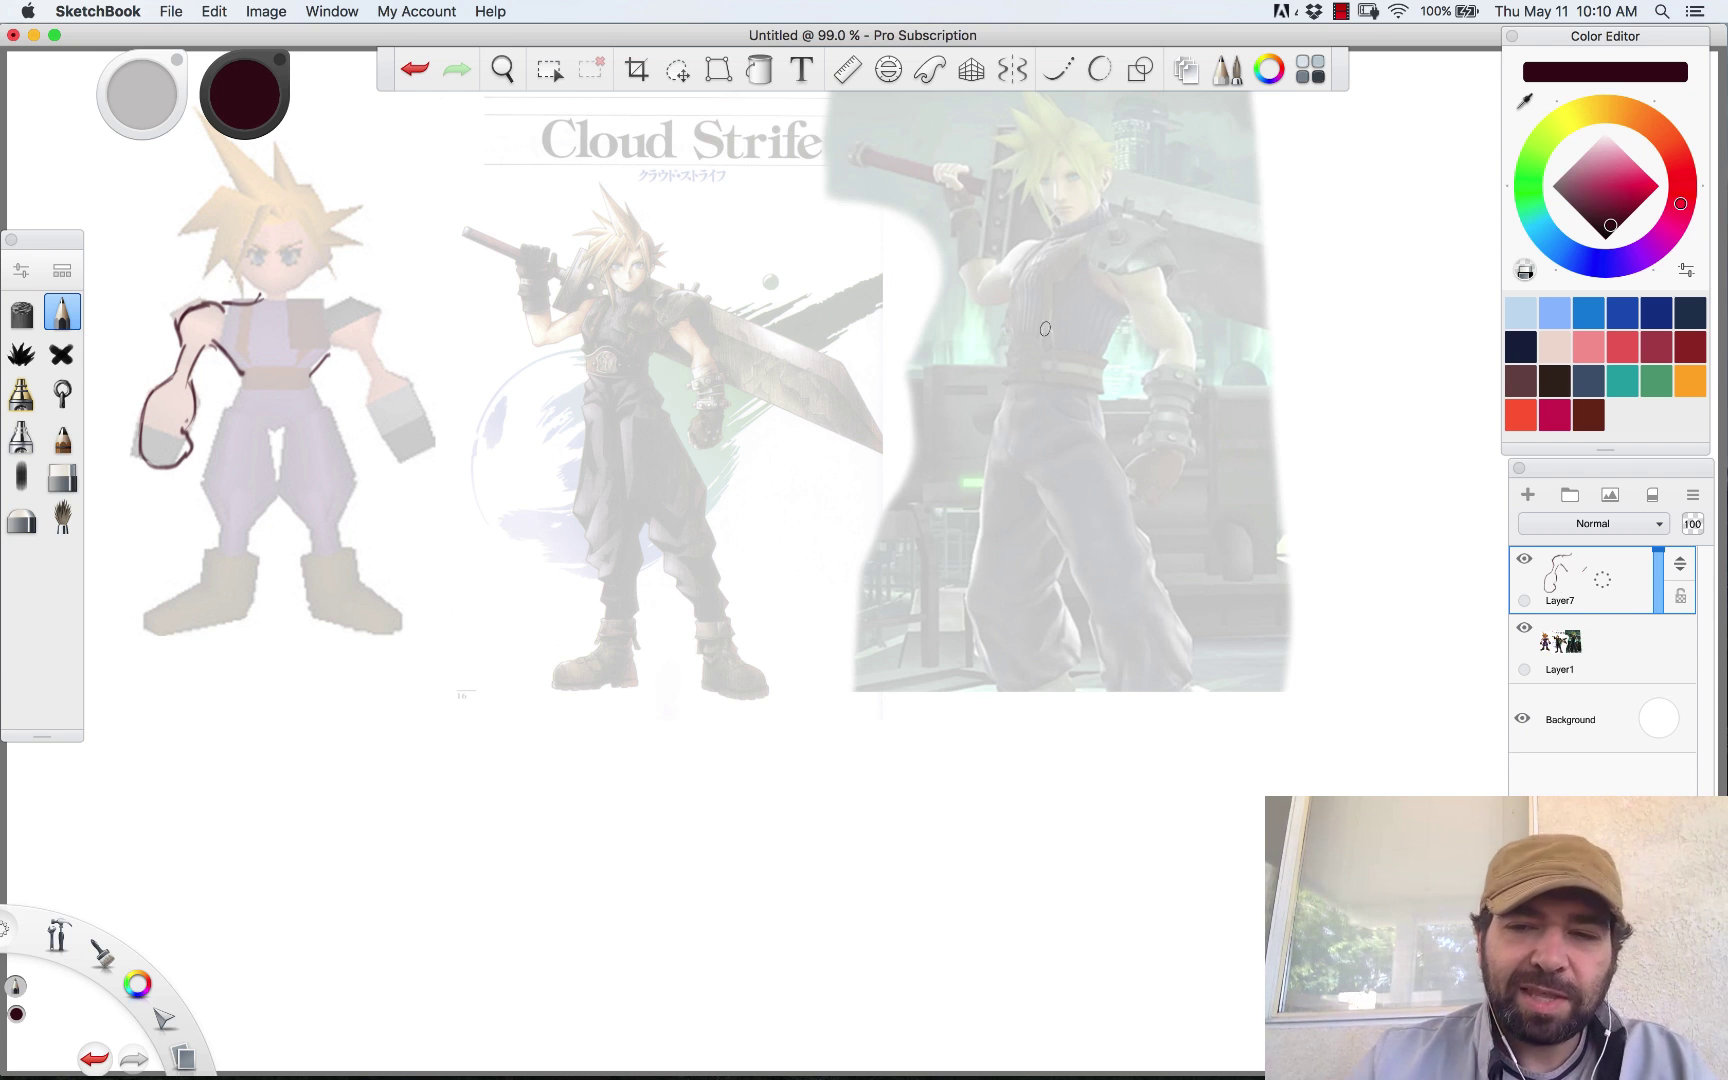
{"action": "left_click", "coordinate": [1524, 559]}
Bring Layer1's merged references back to 100% opacity and hide the traced-lines Layer7
{"action": "left_click", "coordinate": [1524, 628]}
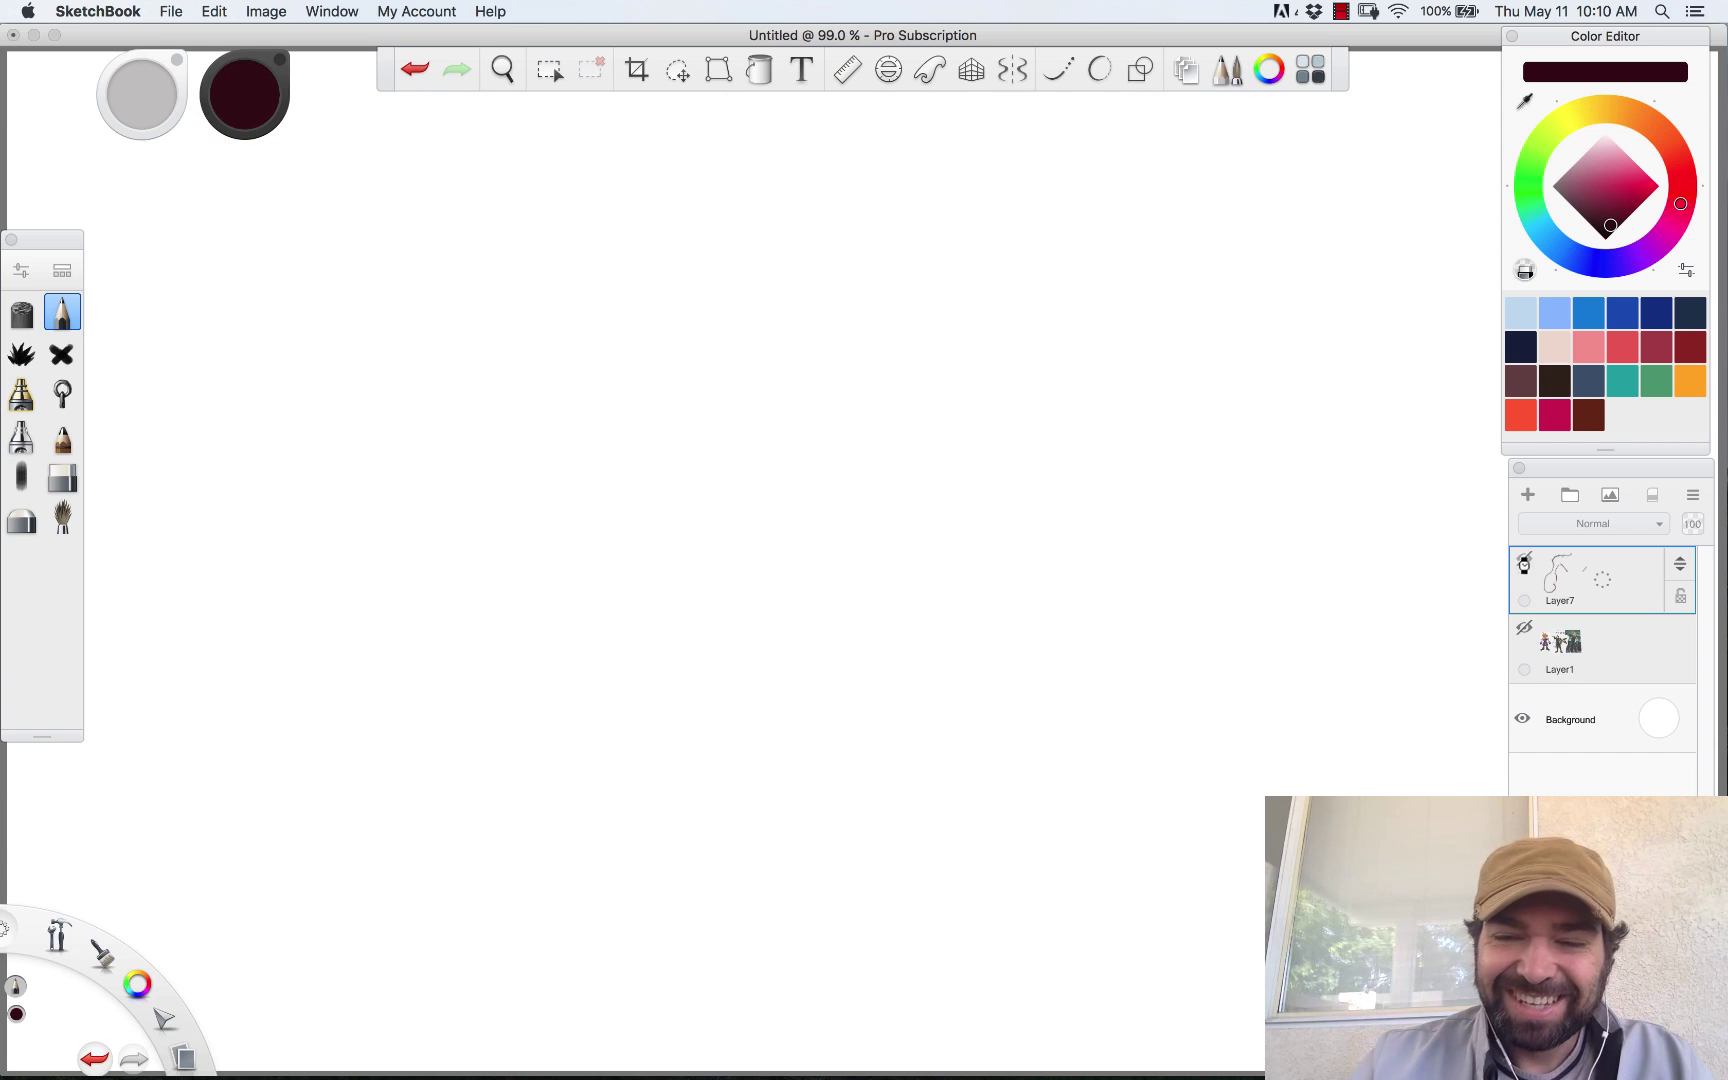
{"action": "left_click", "coordinate": [1524, 559]}
{"action": "left_click", "coordinate": [1524, 628]}
{"action": "left_click", "coordinate": [1642, 655]}
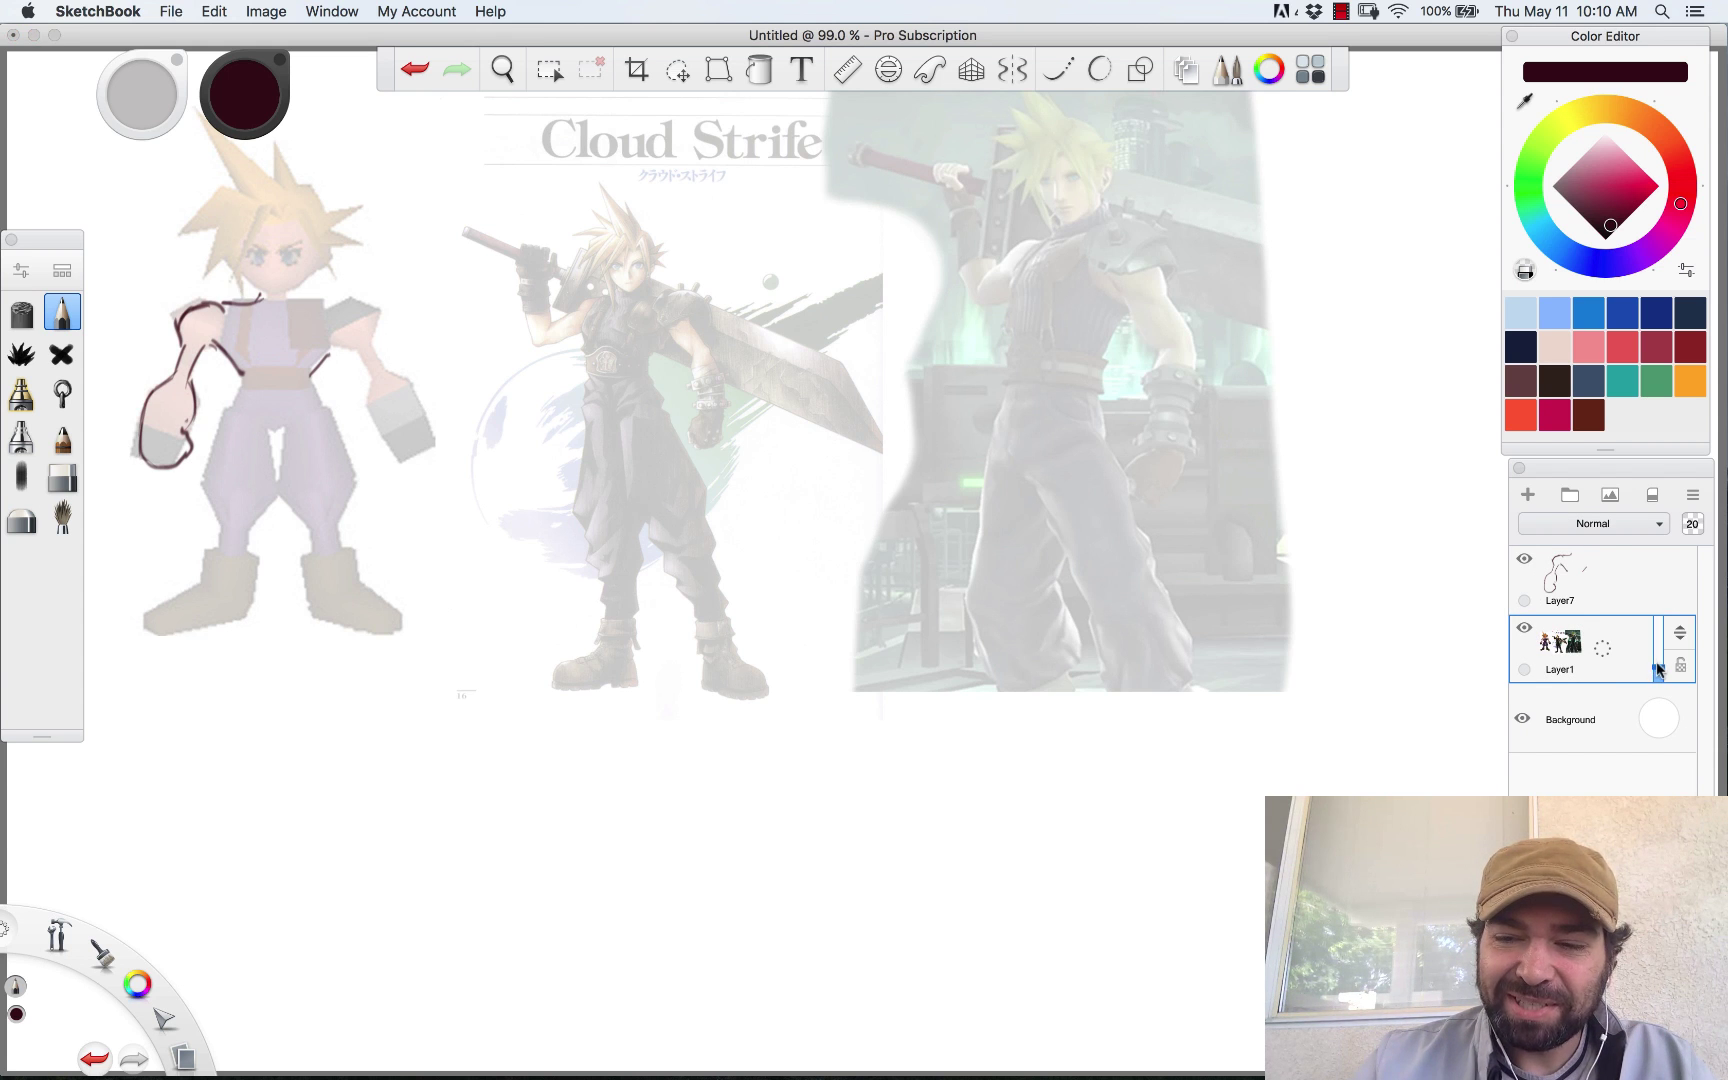
{"action": "left_click_drag", "start_coordinate": [1657, 670], "coordinate": [1658, 606]}
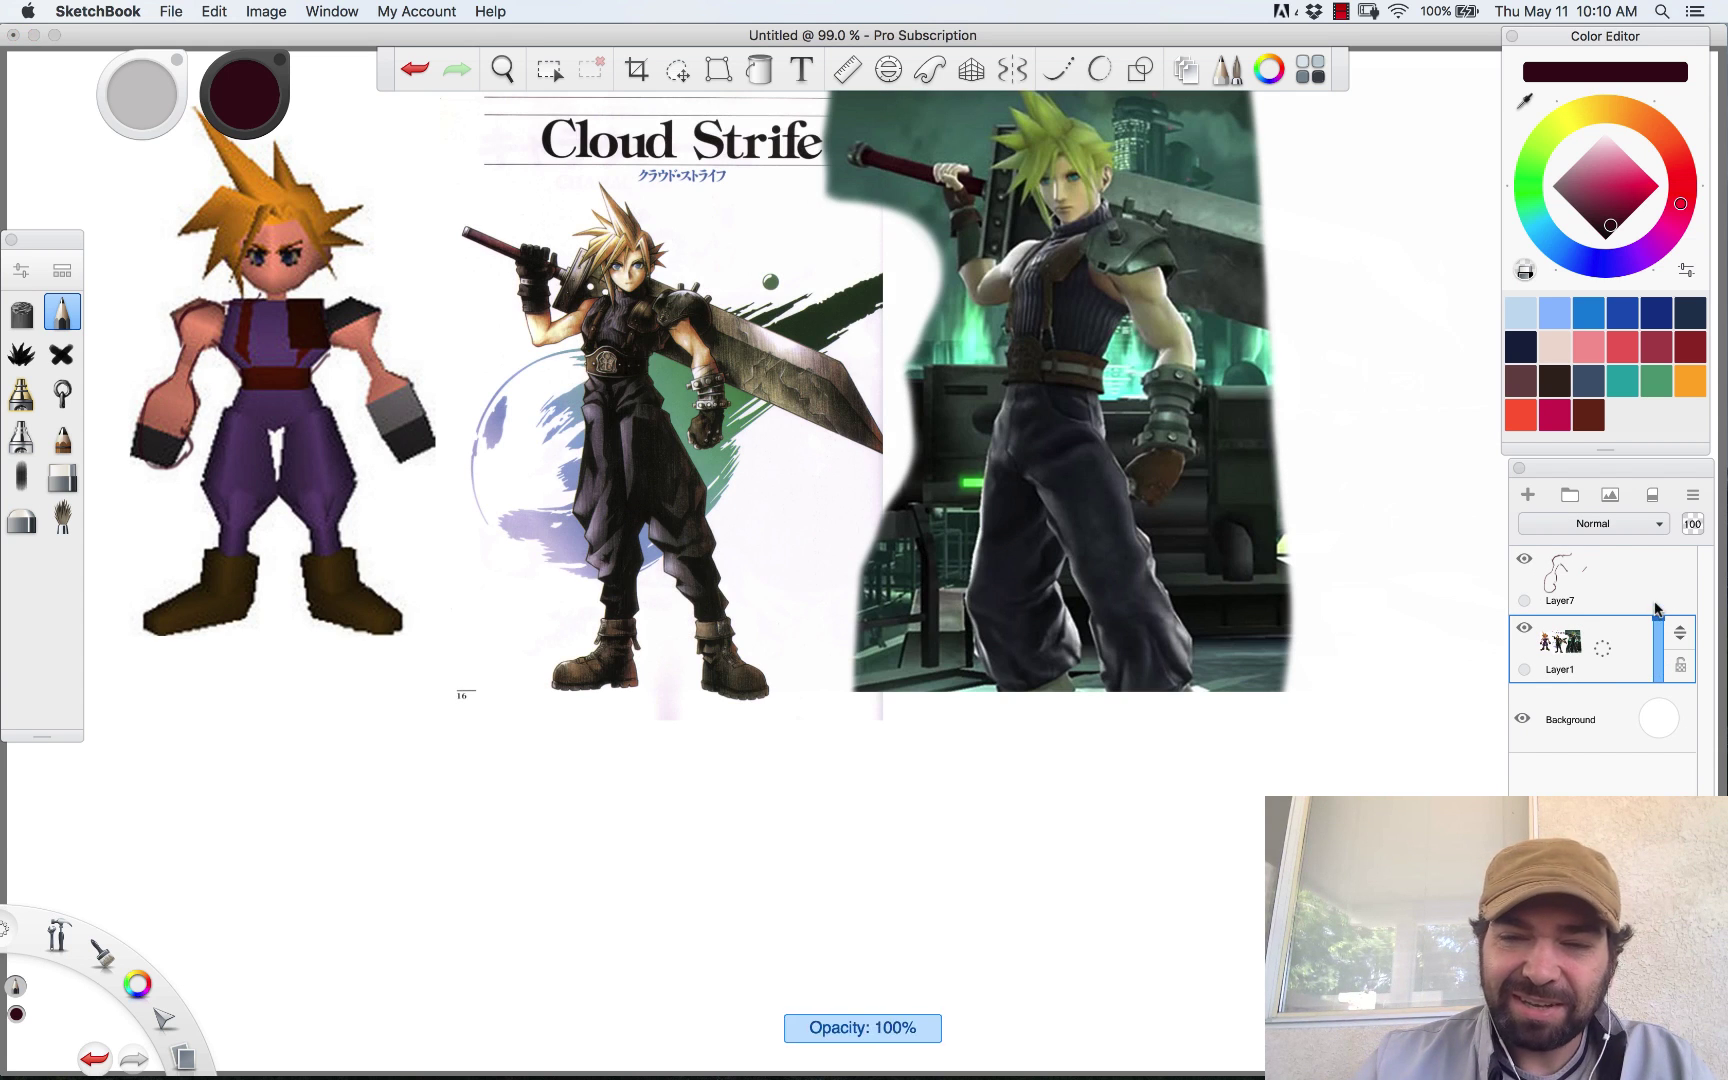
{"action": "left_click", "coordinate": [1524, 559]}
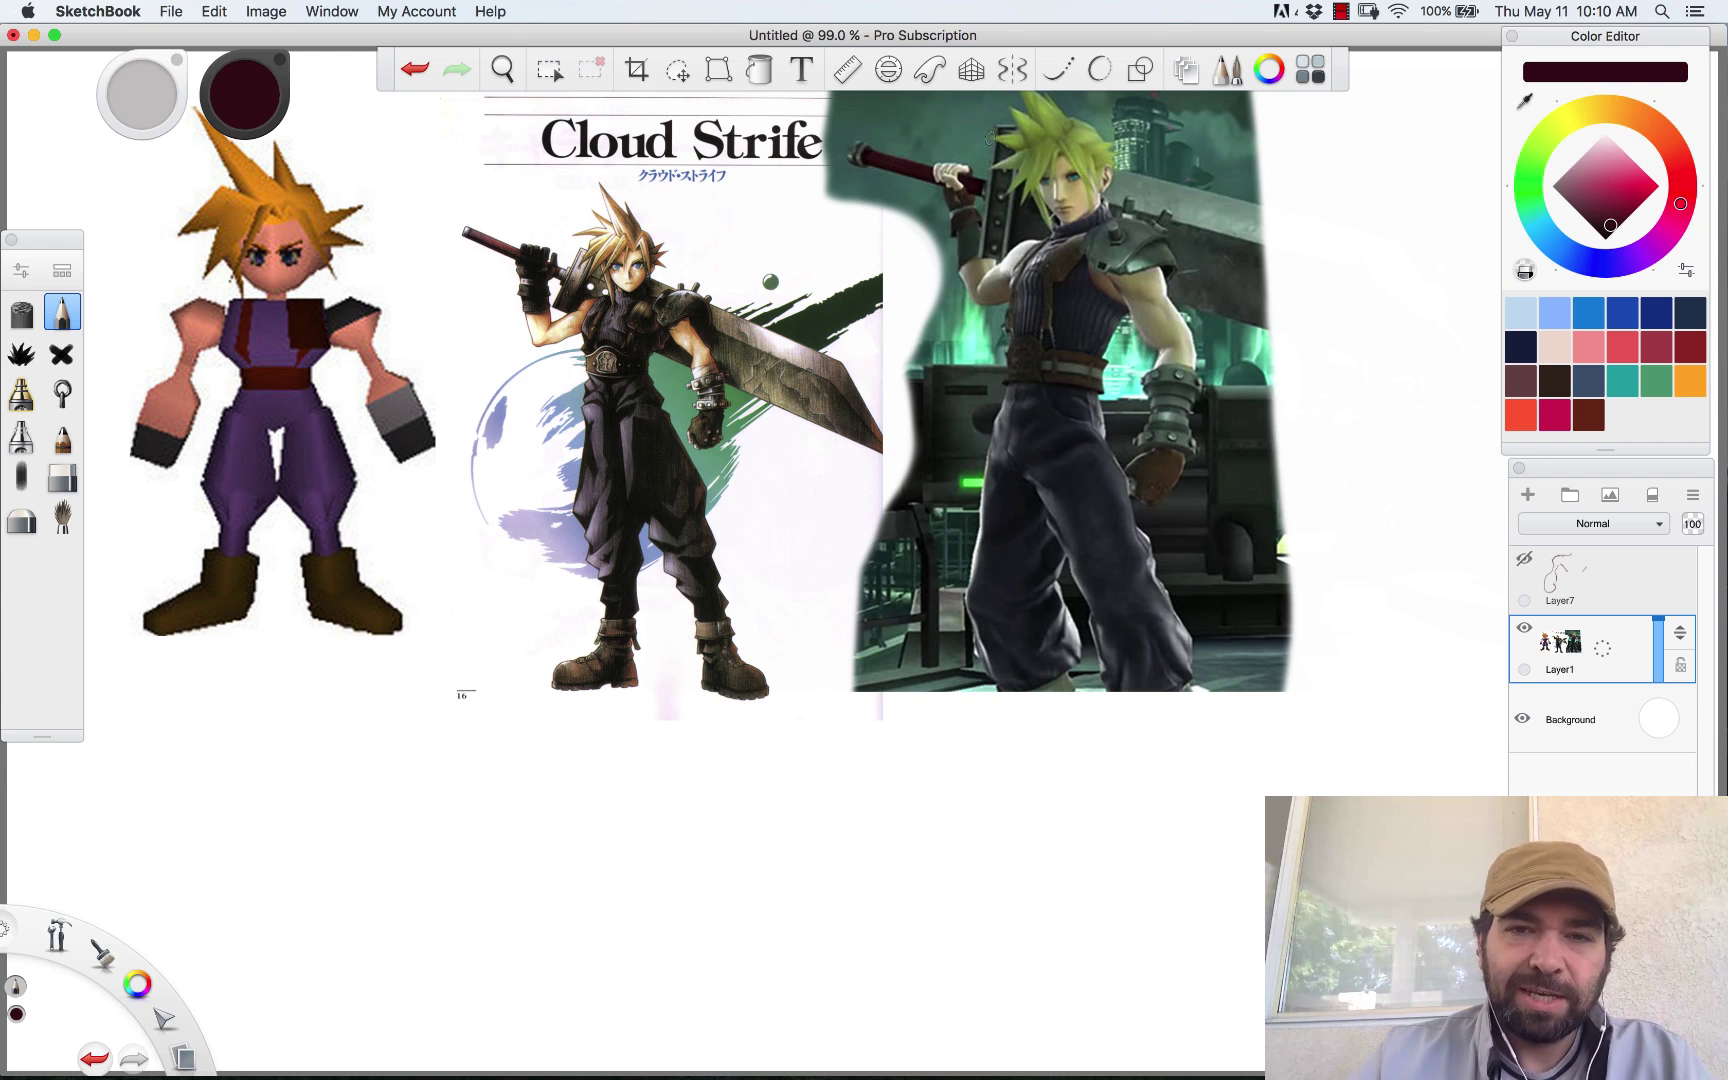
Eyedrop dark green from the image as paint colour, test it with a scribble, then undo it
{"action": "left_click", "coordinate": [930, 196], "text": "alt"}
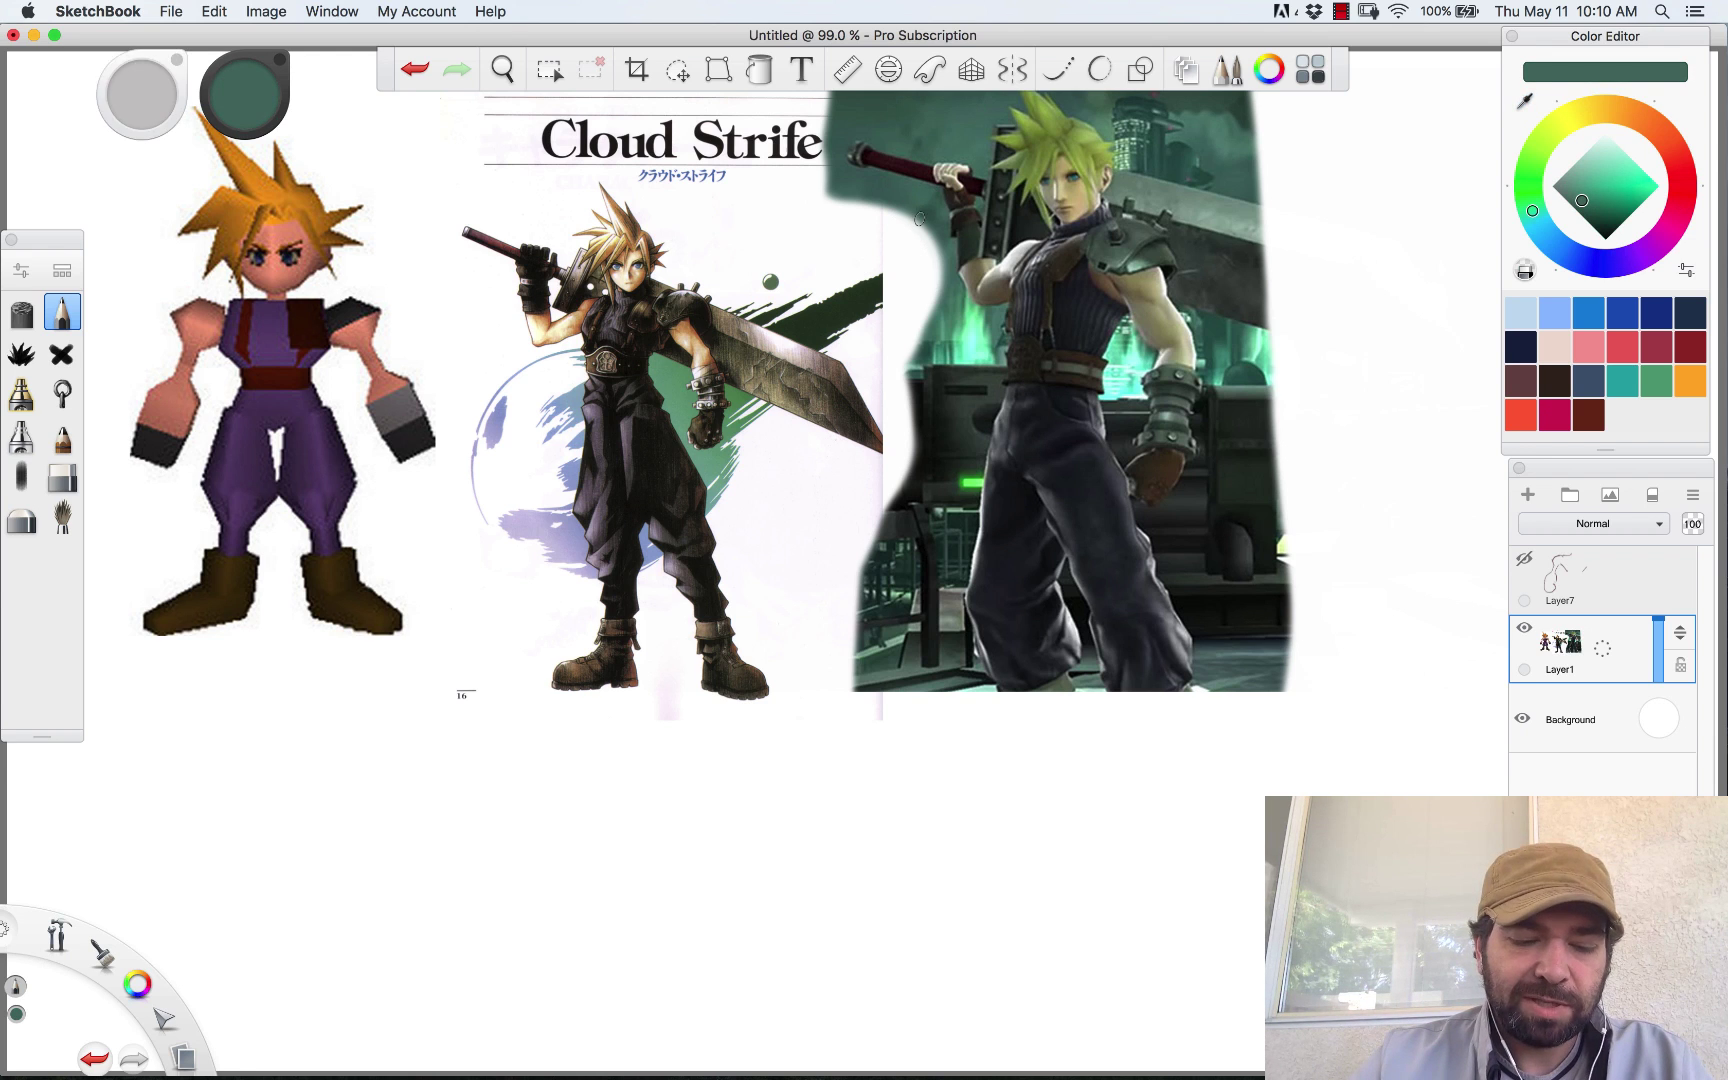
{"action": "mouse_move", "coordinate": [662, 862]}
{"action": "left_mouse_down"}
{"action": "mouse_move", "coordinate": [738, 866]}
{"action": "mouse_move", "coordinate": [700, 885]}
{"action": "mouse_move", "coordinate": [746, 832]}
{"action": "left_mouse_up"}
{"action": "key", "text": "super+z"}
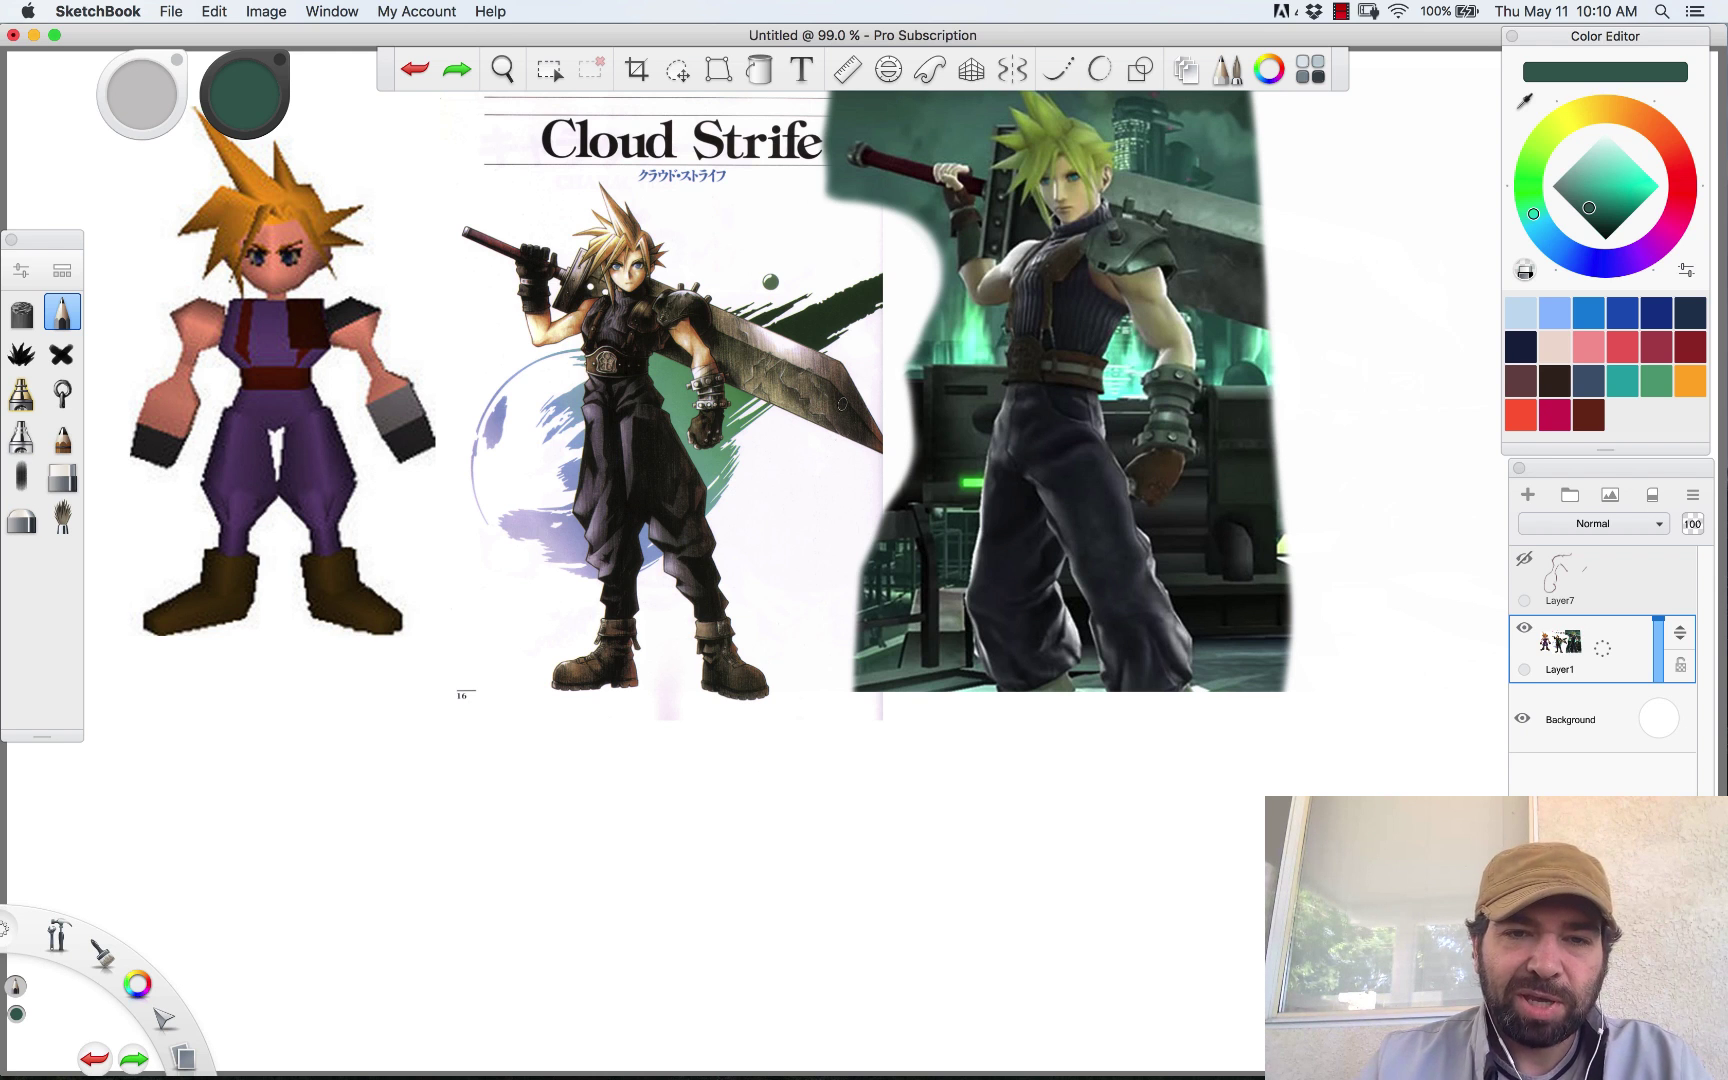